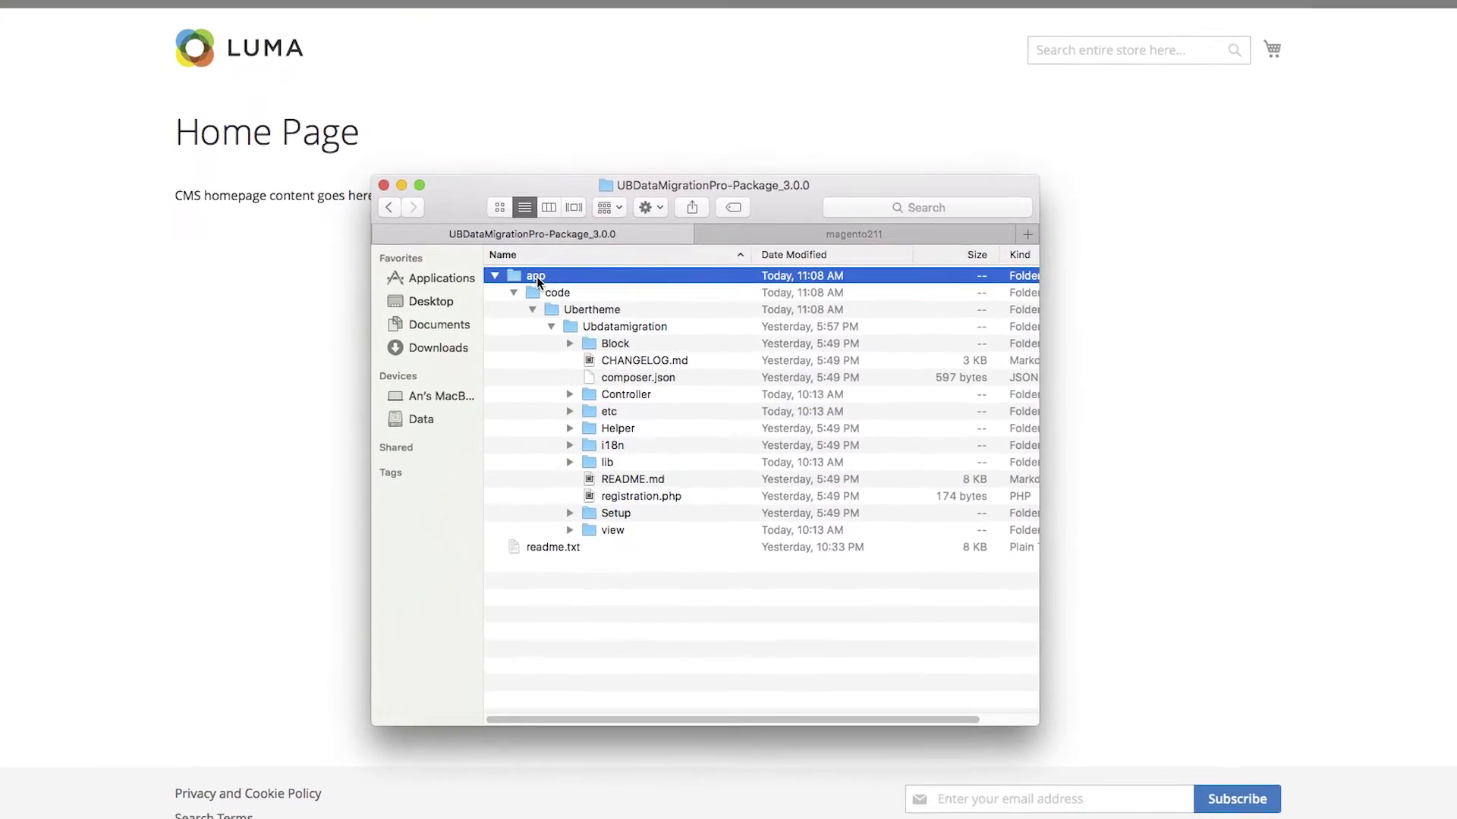
Step: Copy the package's app folder and merge it into the existing magento211 app folder
{"action": "left_click", "coordinate": [584, 544]}
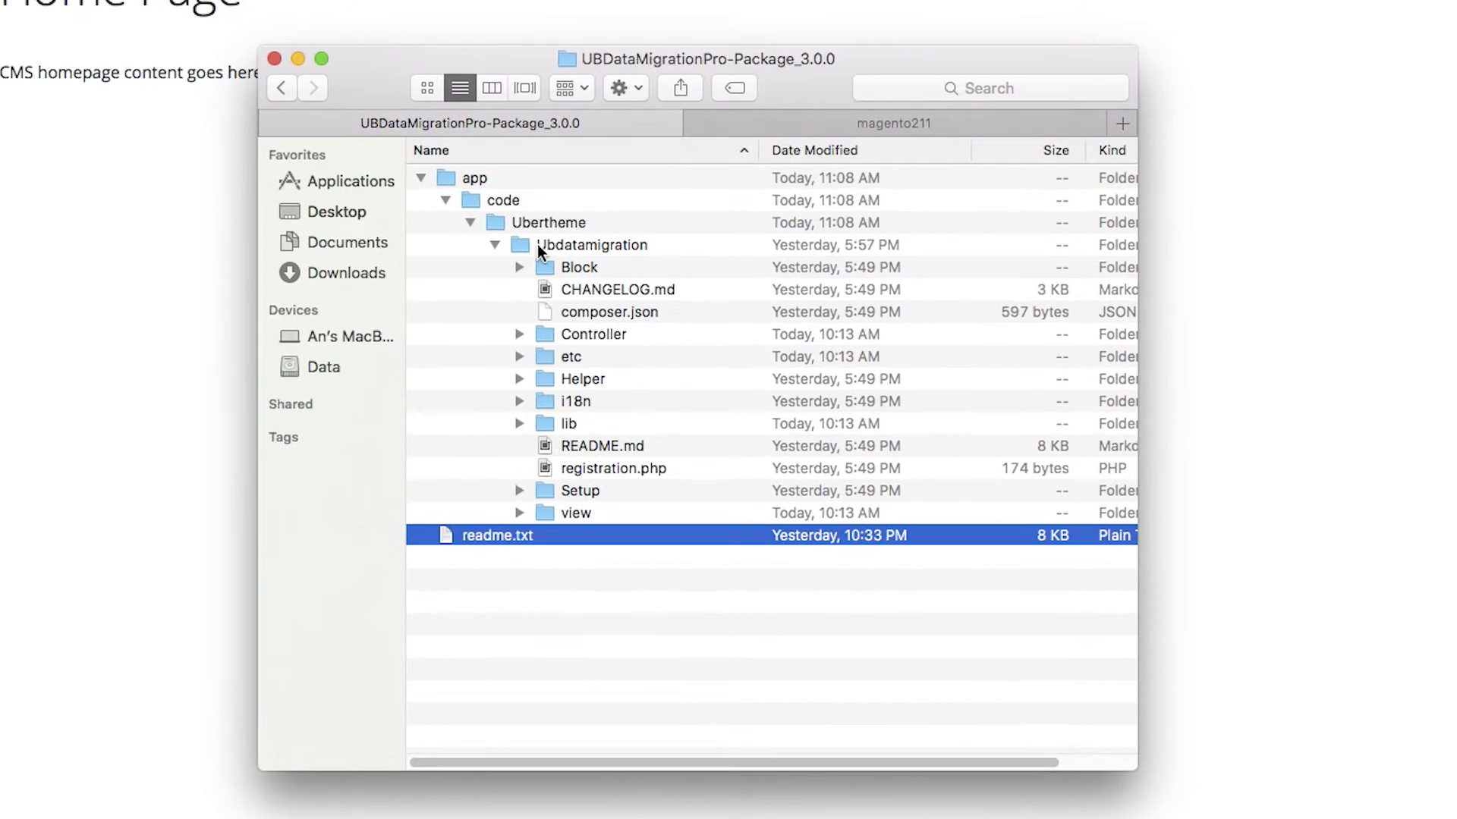
{"action": "left_click", "coordinate": [541, 252]}
{"action": "right_click", "coordinate": [484, 181]}
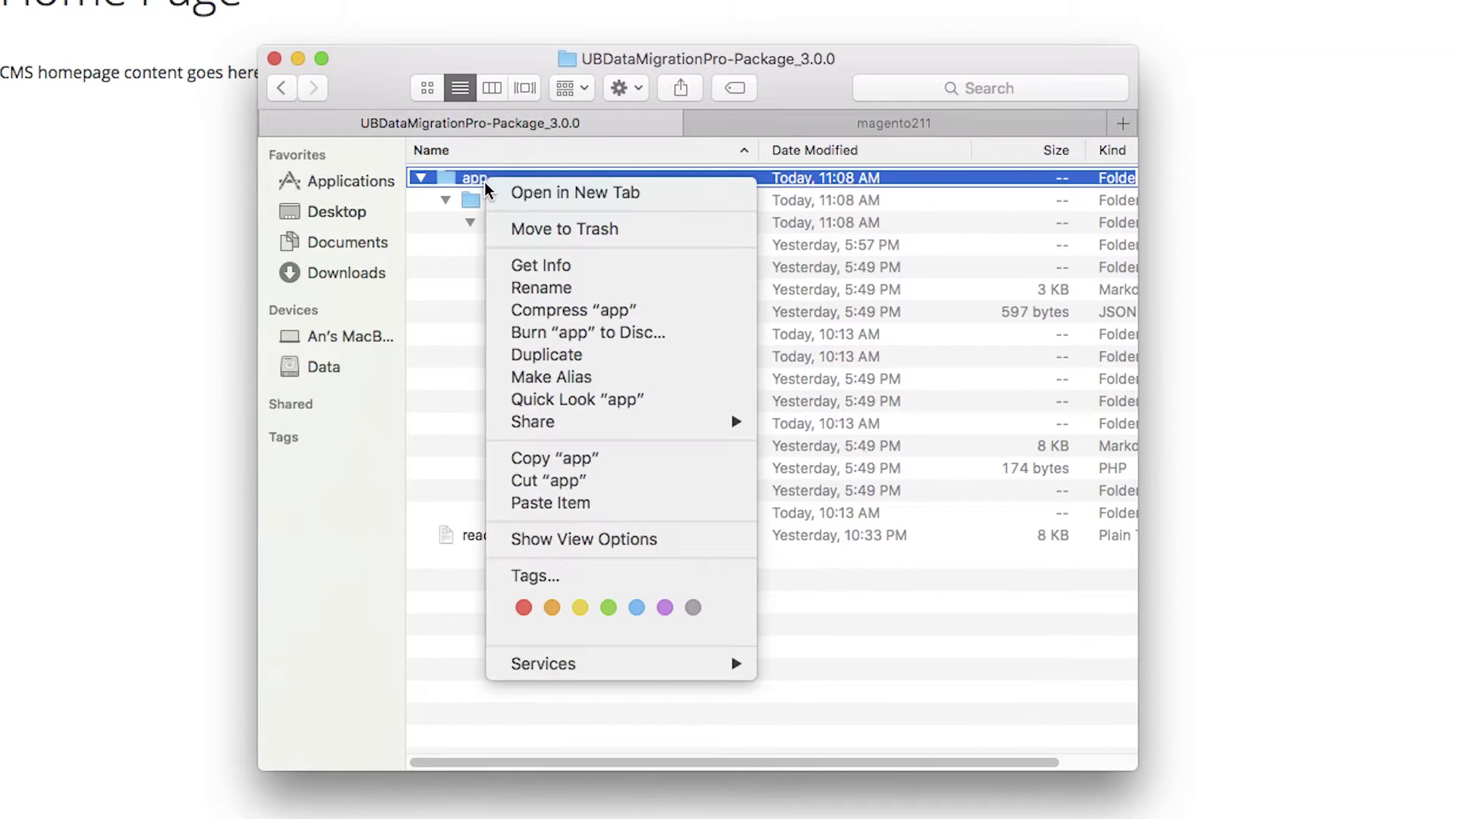
{"action": "left_click", "coordinate": [548, 458]}
{"action": "left_click", "coordinate": [868, 120]}
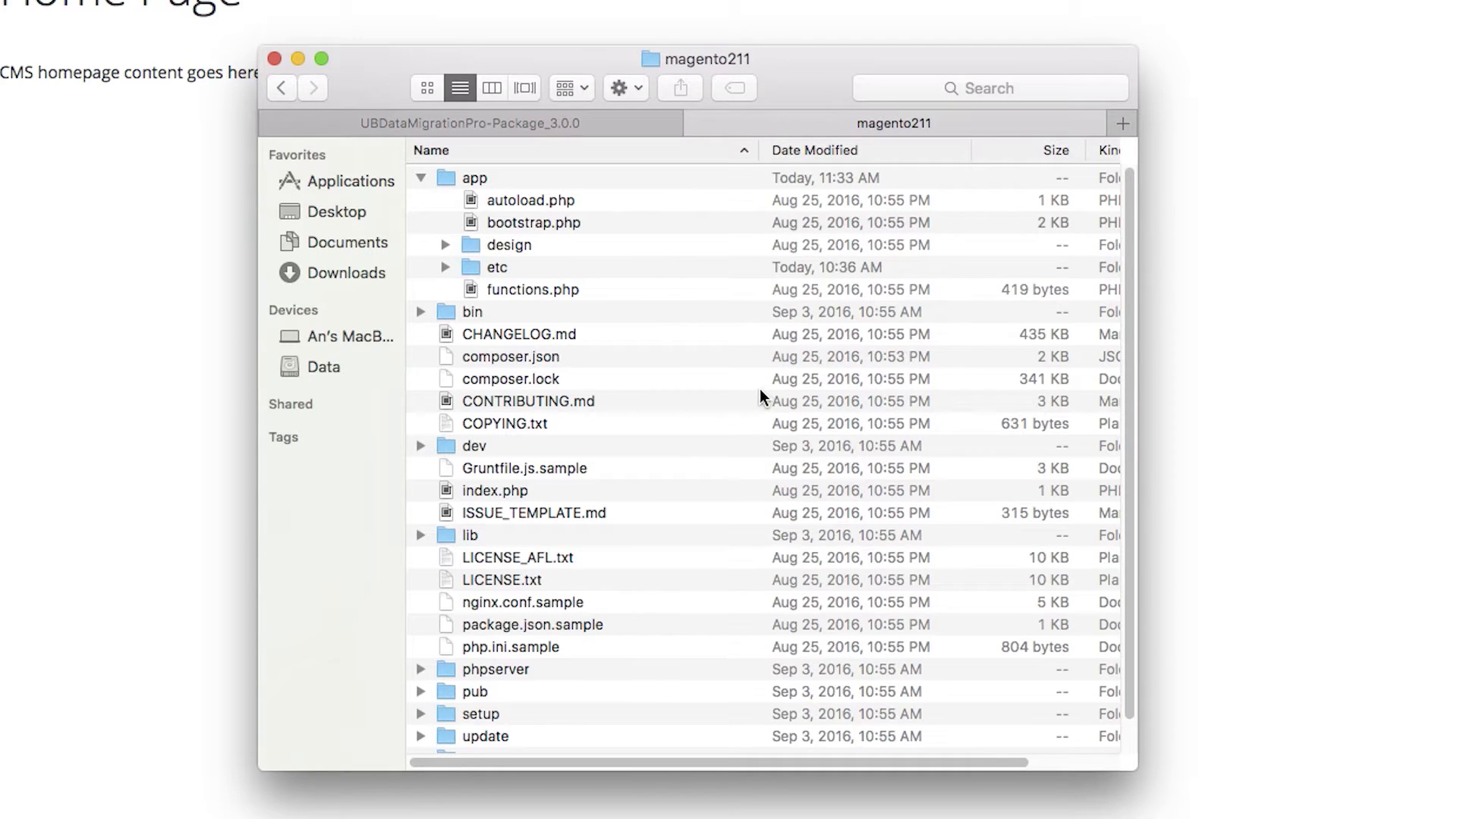
{"action": "key", "text": "super+v"}
{"action": "left_click_drag", "start_coordinate": [679, 235], "coordinate": [629, 349]}
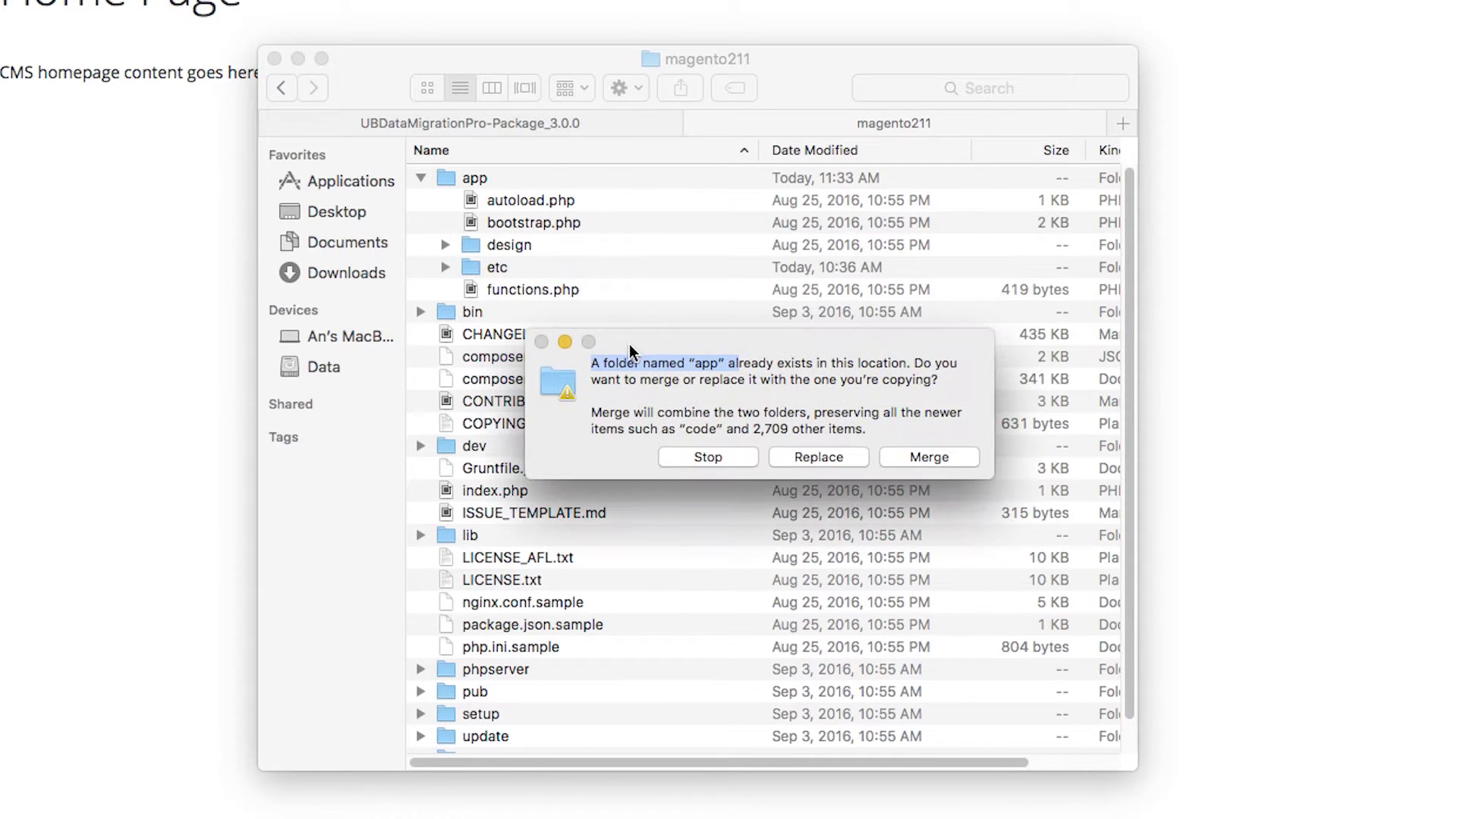
{"action": "left_click", "coordinate": [909, 458]}
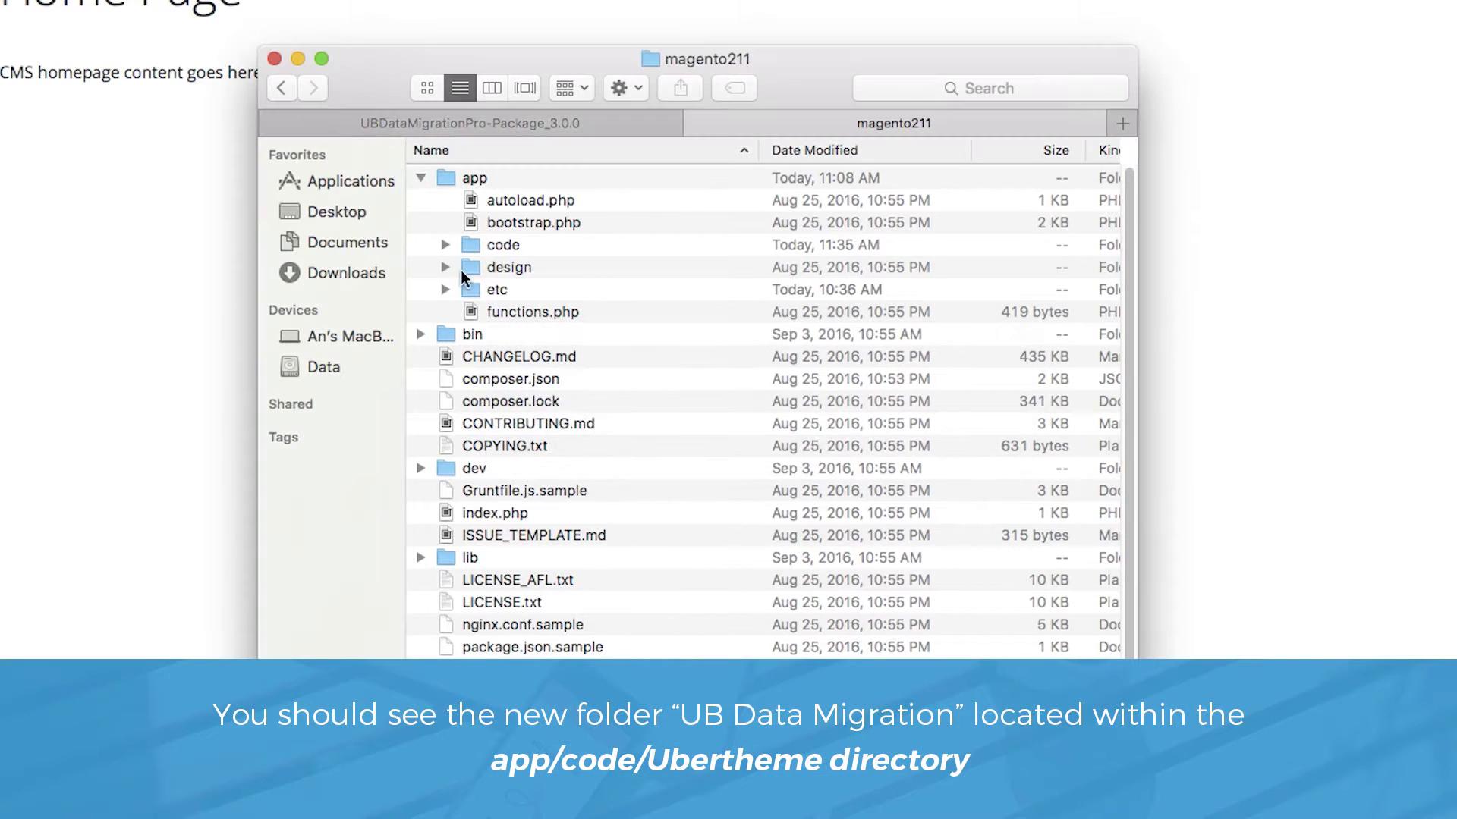
Step: Expand app/code/Ubertheme to confirm the Ubdatamigration folder is now there
{"action": "left_click", "coordinate": [446, 245]}
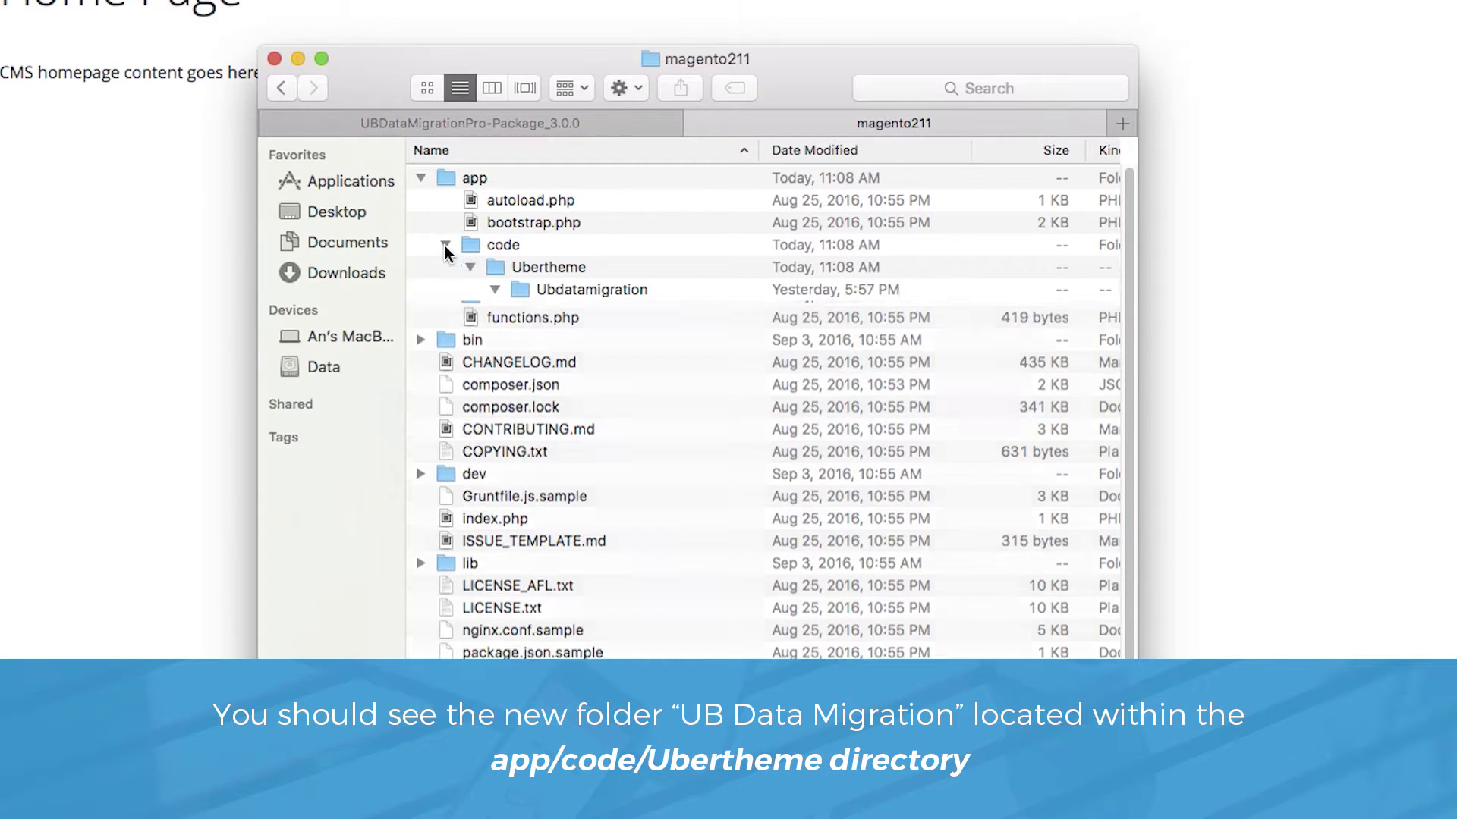
{"action": "left_click", "coordinate": [562, 272]}
{"action": "left_click", "coordinate": [580, 292]}
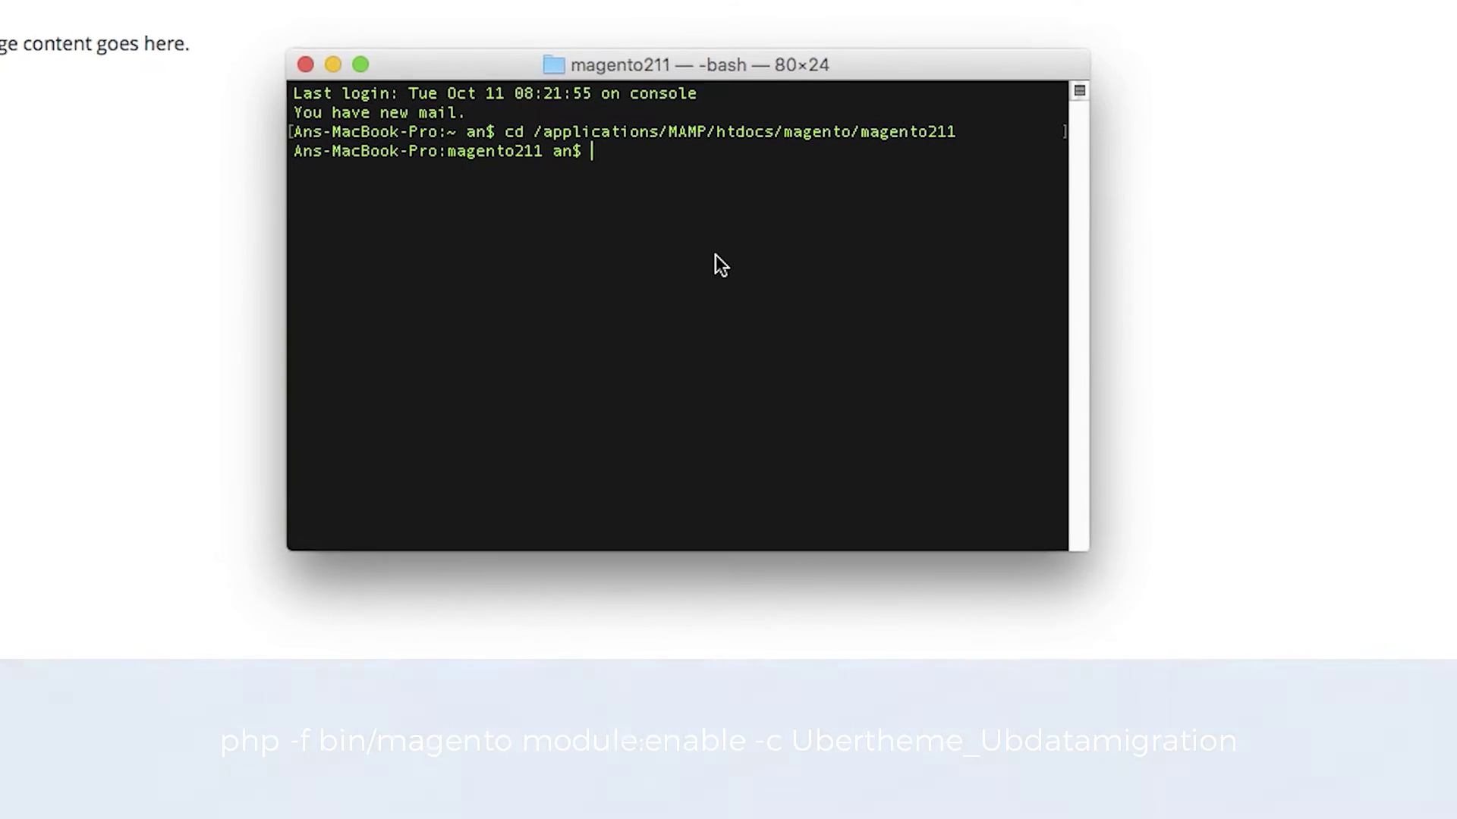
Step: Run php -f bin/magento module:enable -c Ubertheme_Ubdatamigration and enlarge the Terminal window
{"action": "type", "text": "php "}
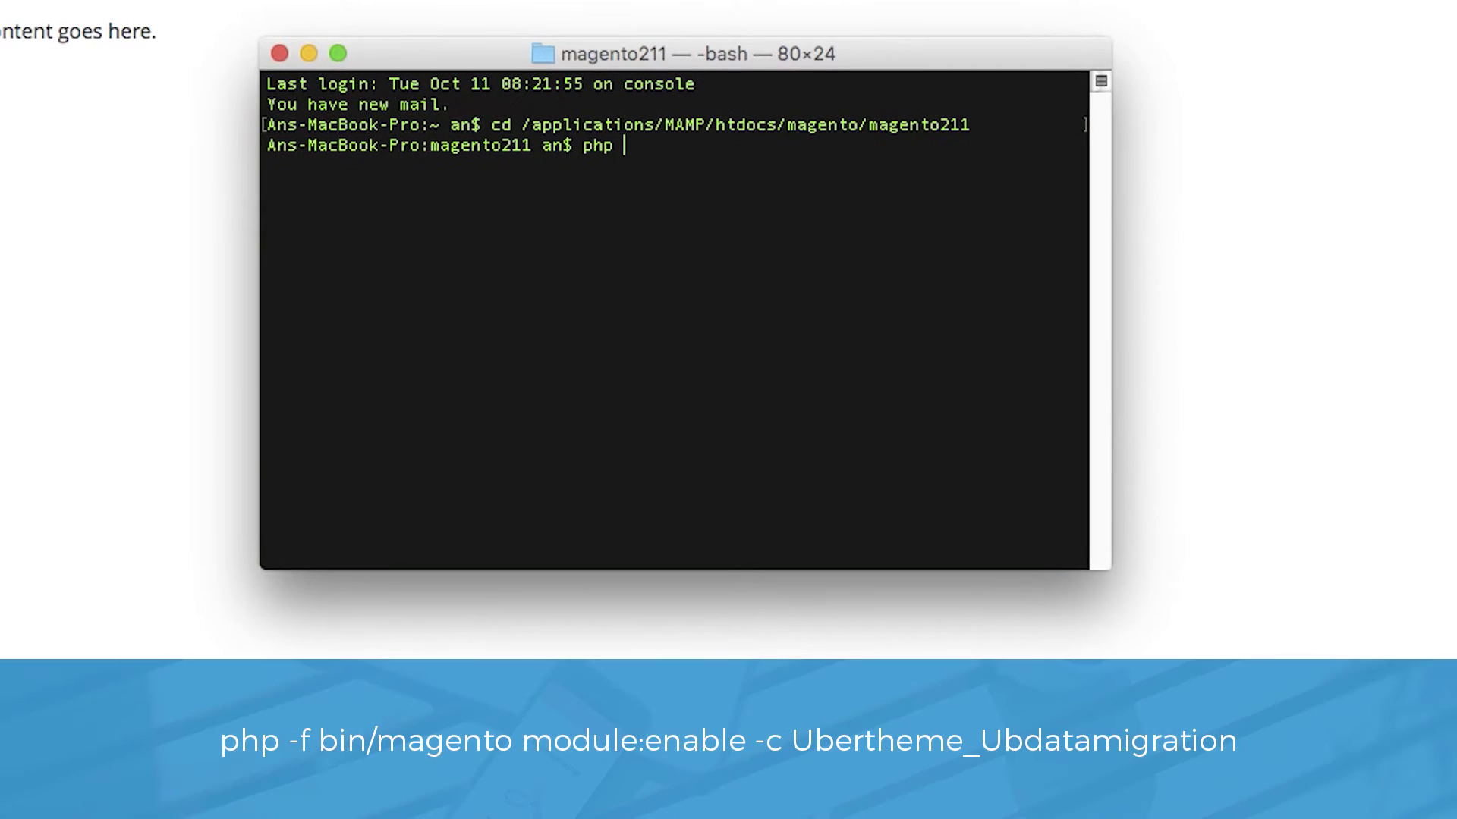
{"action": "type", "text": "-f bin/magento mo"}
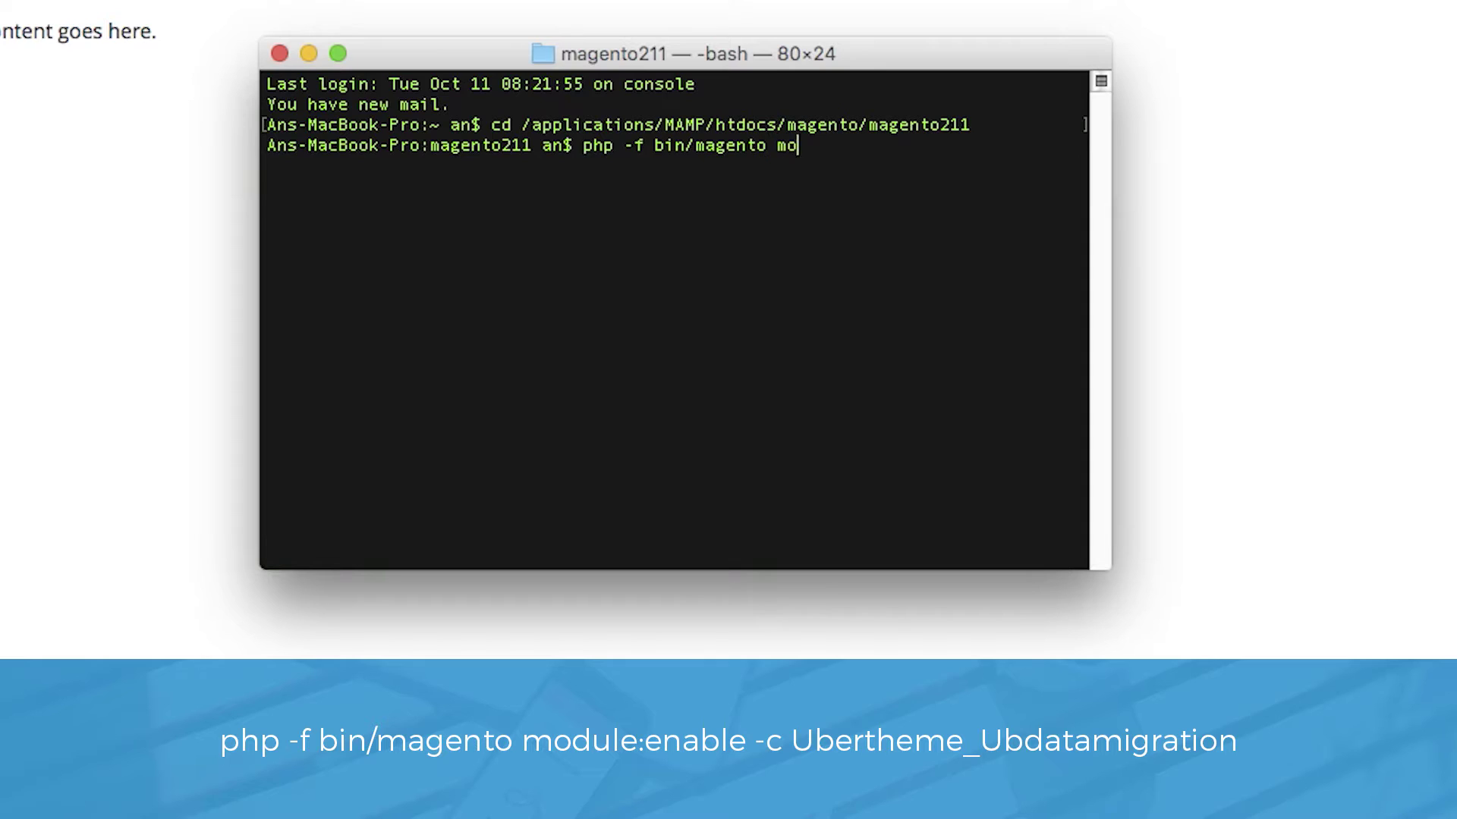
{"action": "type", "text": "dule:enabl"}
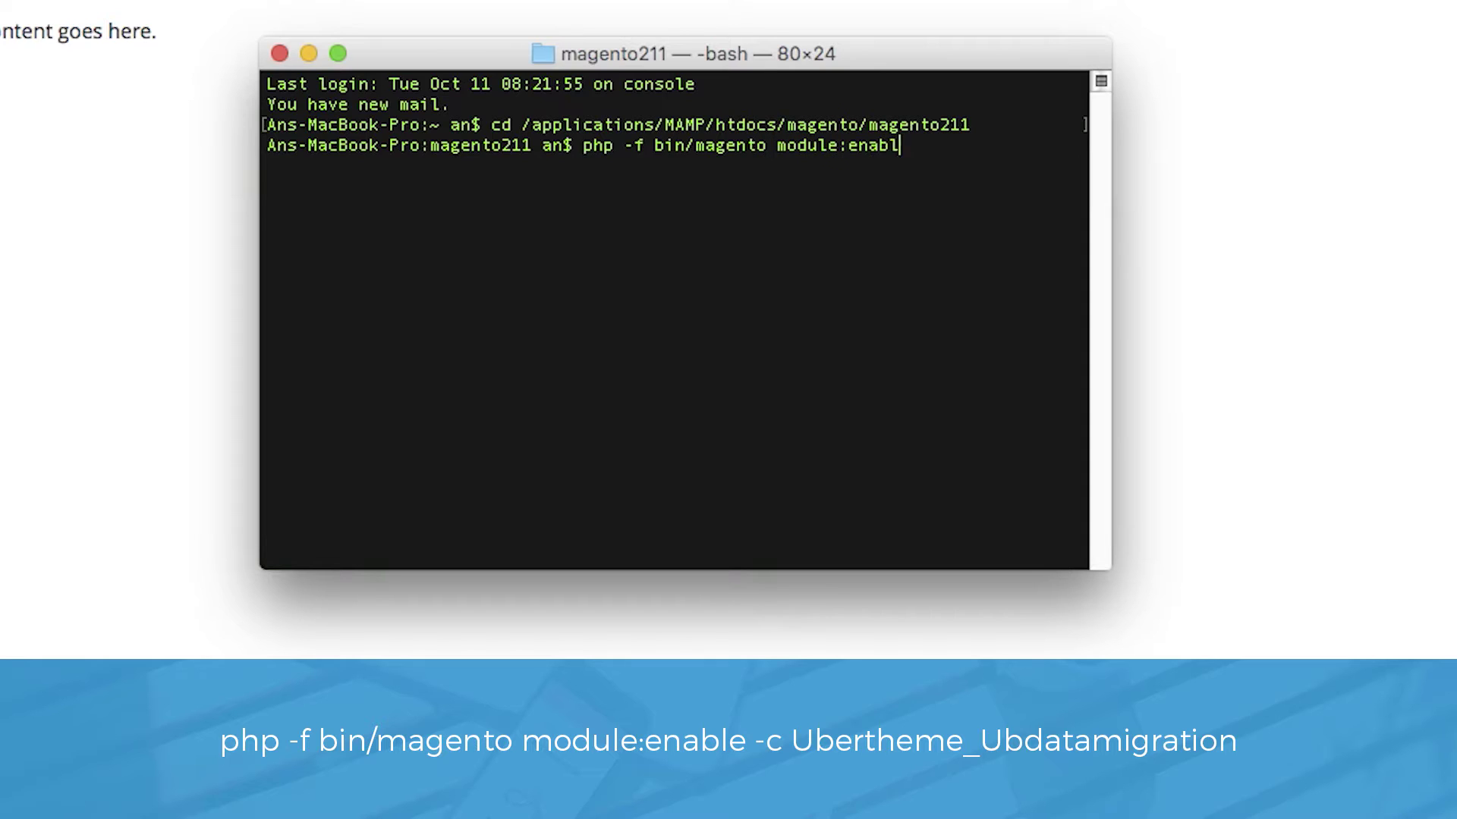
{"action": "type", "text": "e -c Ubertheme_Ubdatamigration"}
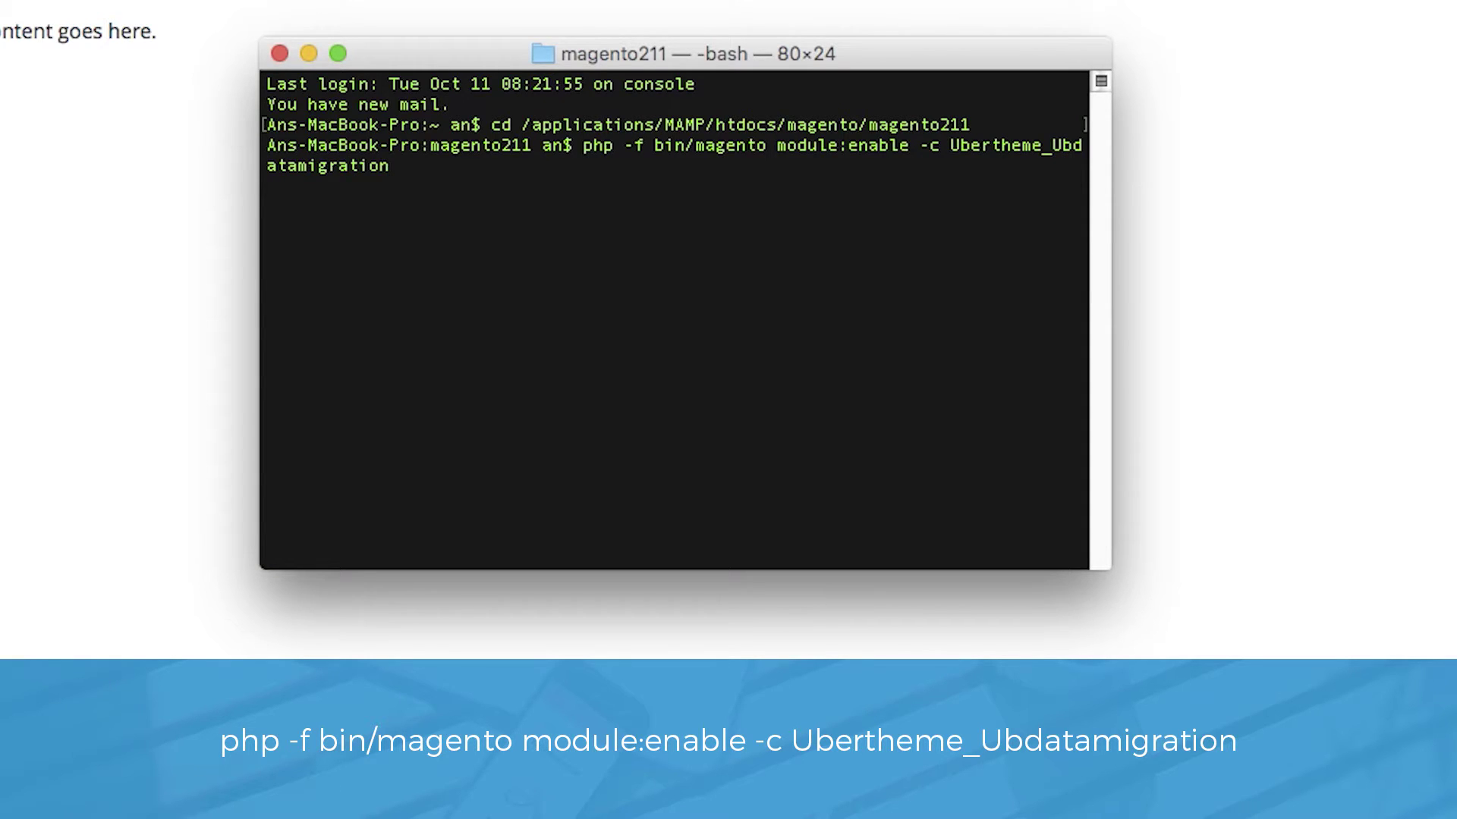
{"action": "key", "text": "Return"}
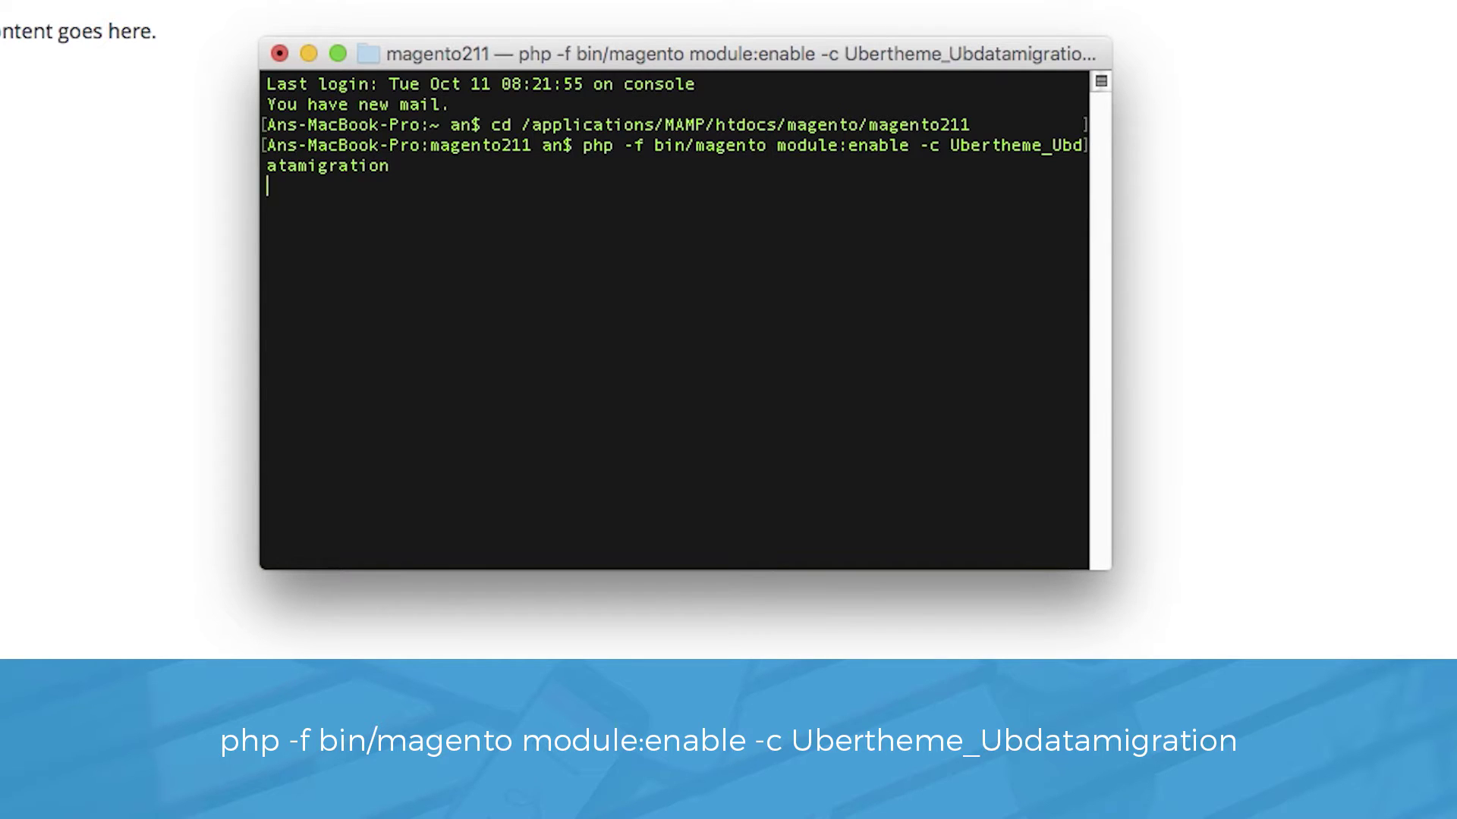
{"action": "left_click_drag", "start_coordinate": [1109, 568], "coordinate": [1456, 818]}
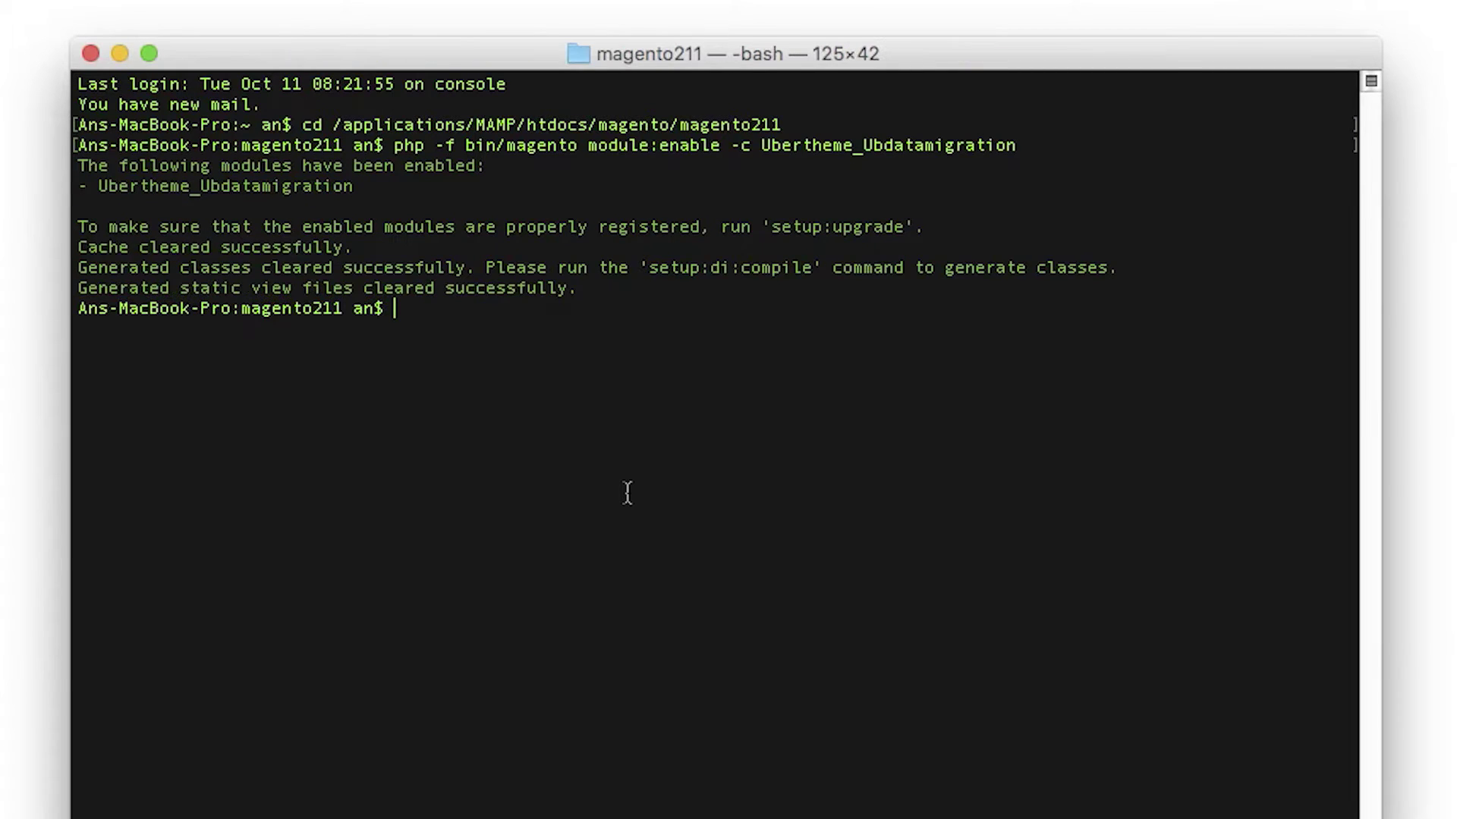
Step: Run php -f bin/magento setup:upgrade to register the Ubdatamigration module
{"action": "type", "text": "php "}
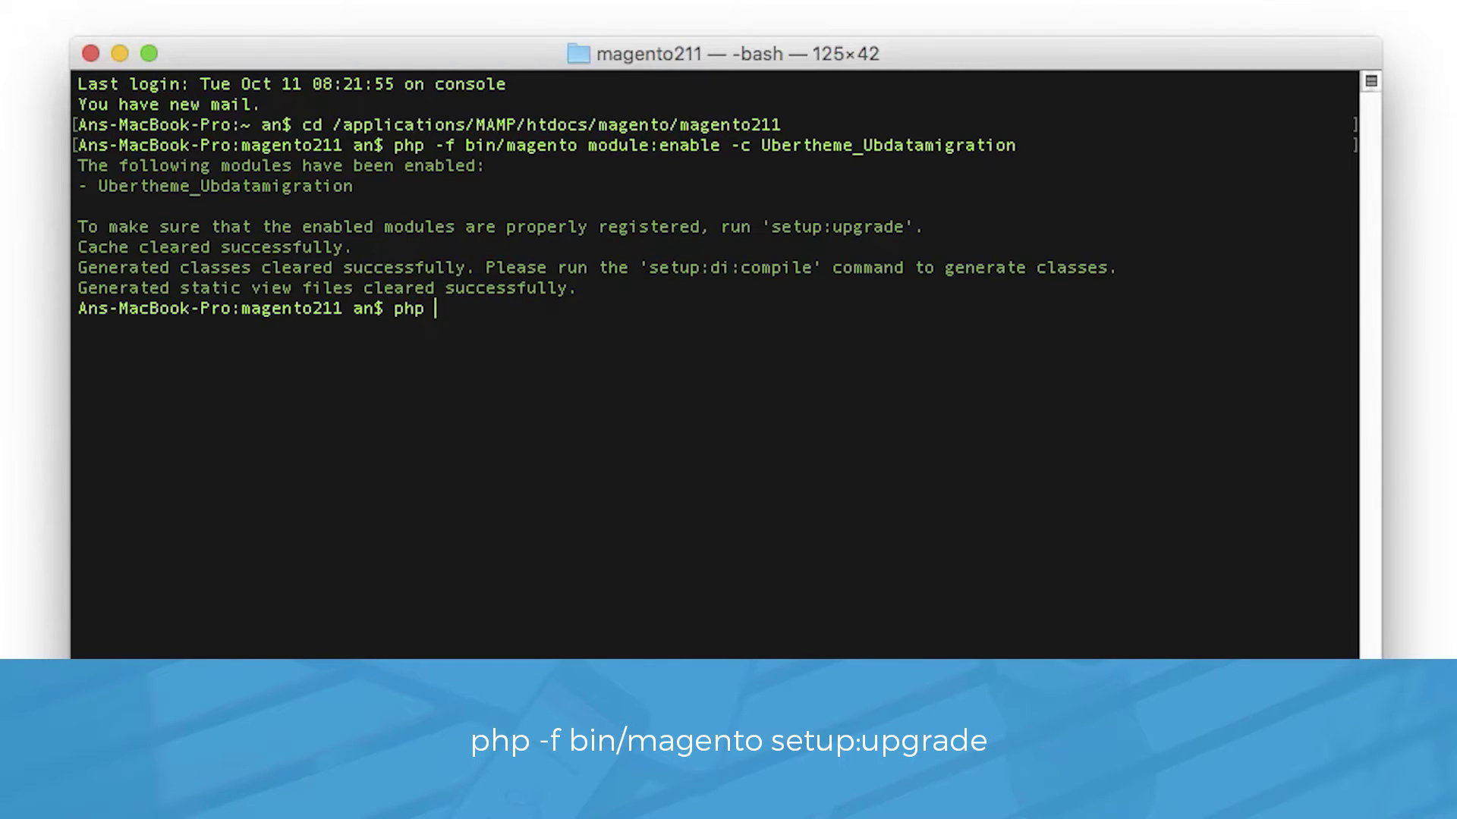
{"action": "type", "text": "-f bin/magento"}
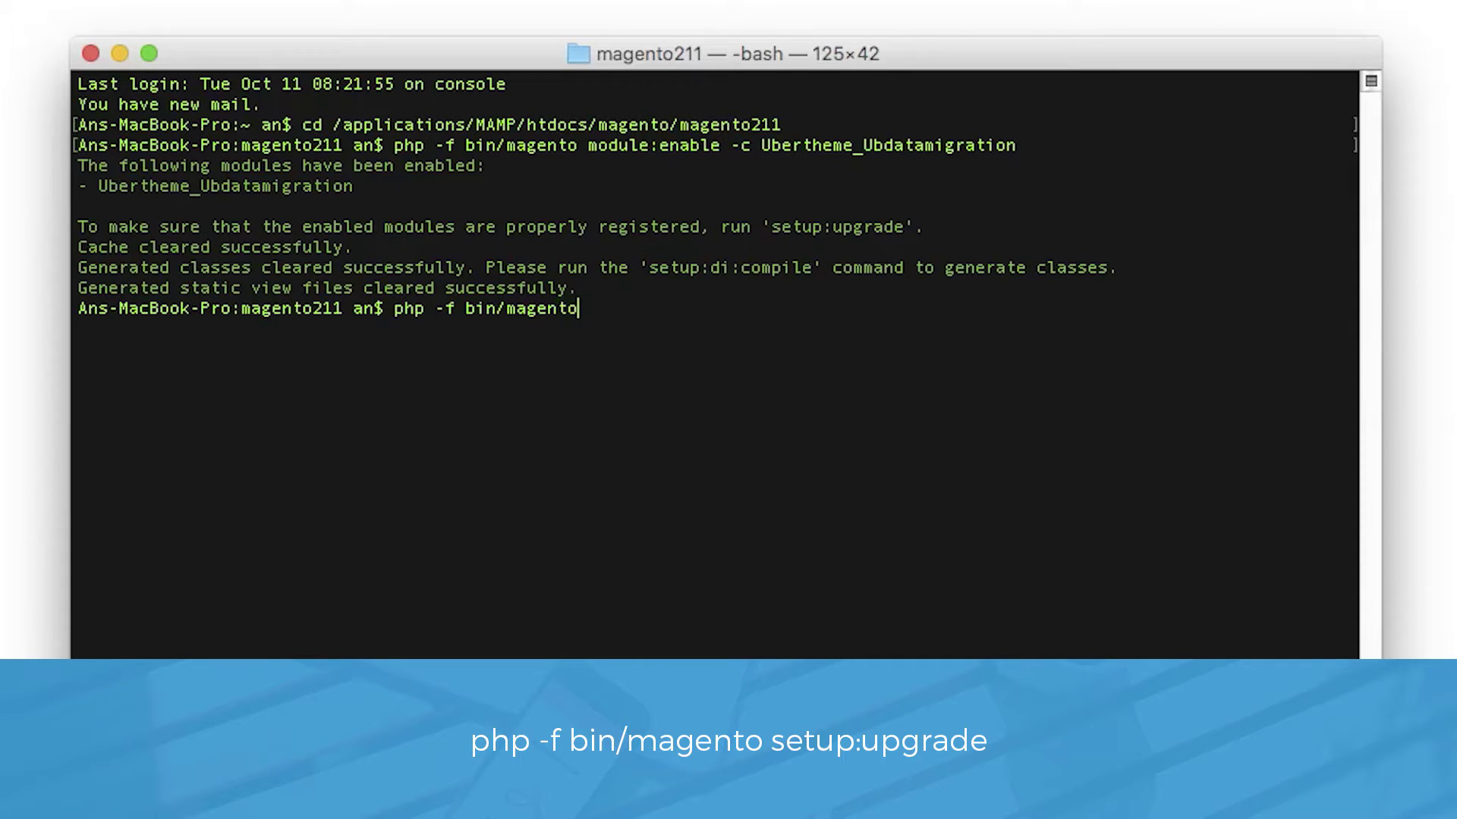
{"action": "type", "text": " seetup"}
{"action": "key", "text": "BackSpace"}
{"action": "key", "text": "BackSpace"}
{"action": "key", "text": "BackSpace"}
{"action": "key", "text": "BackSpace"}
{"action": "key", "text": "BackSpace"}
{"action": "type", "text": "t"}
{"action": "key", "text": "BackSpace"}
{"action": "type", "text": "etup:upgrade"}
{"action": "key", "text": "Return"}
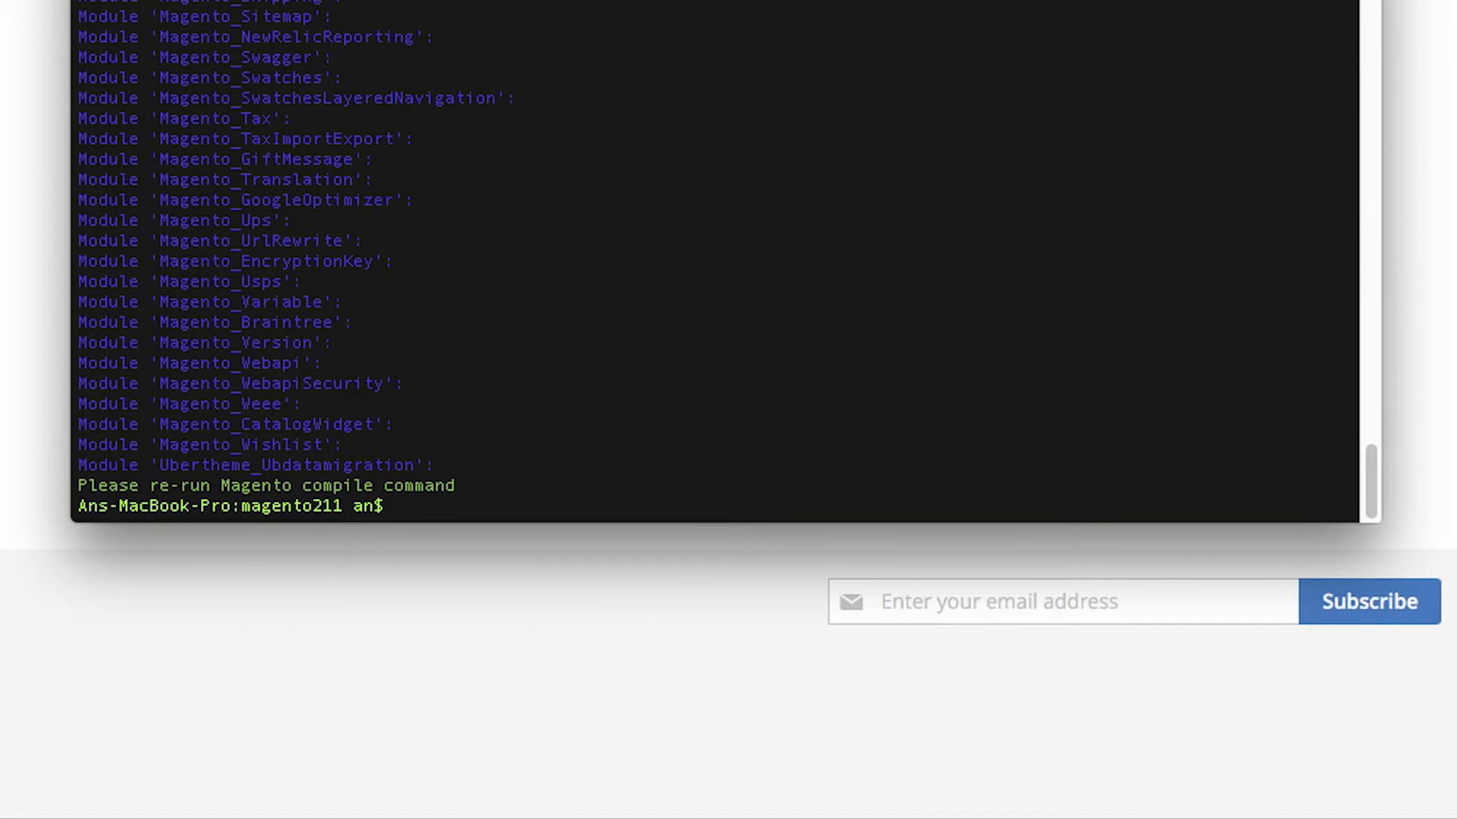
Step: Run php -f bin/magento cache:clean in the magento211 folder
{"action": "type", "text": "php "}
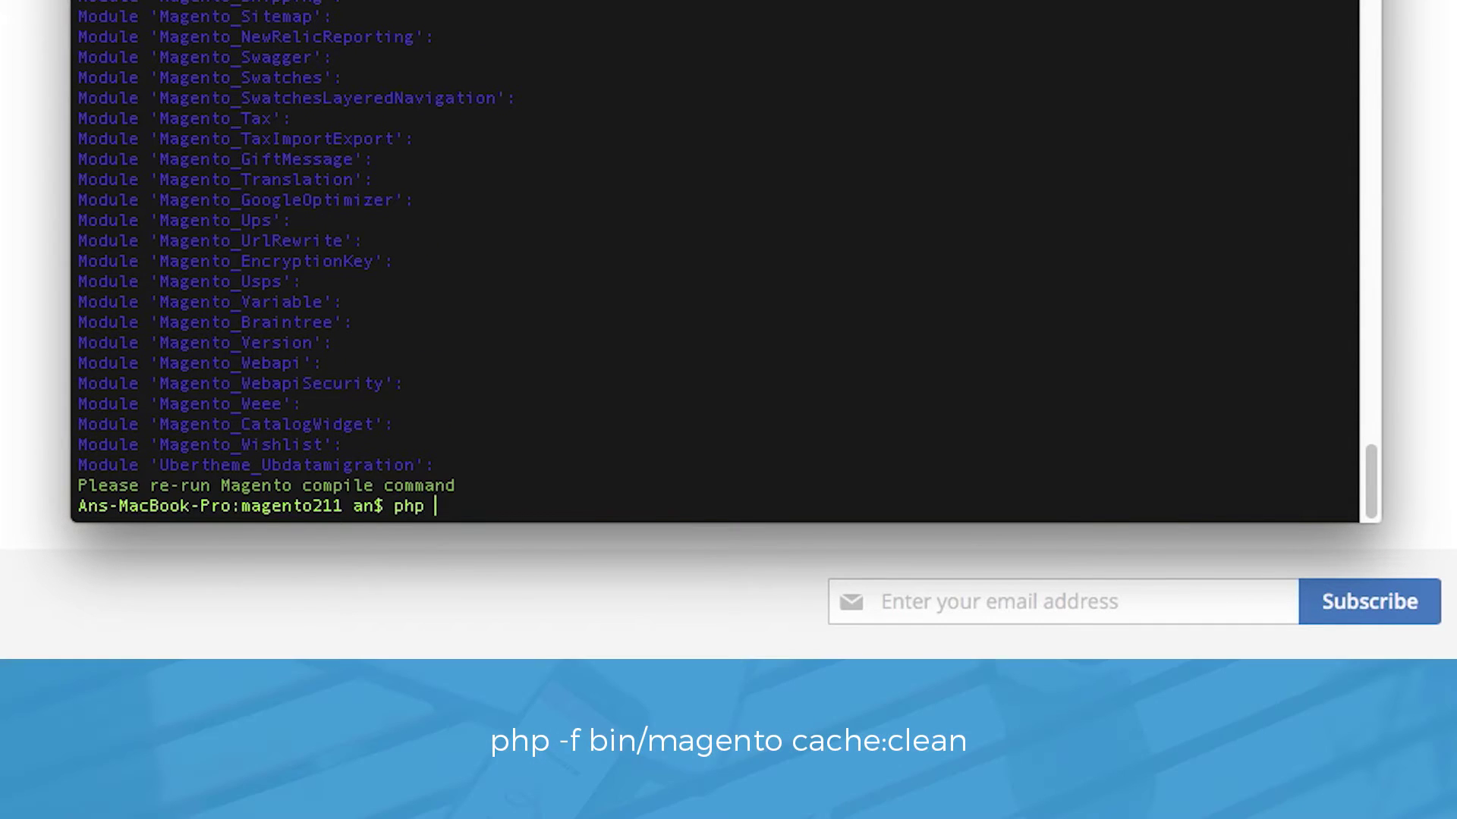
{"action": "type", "text": "-f bin/magento "}
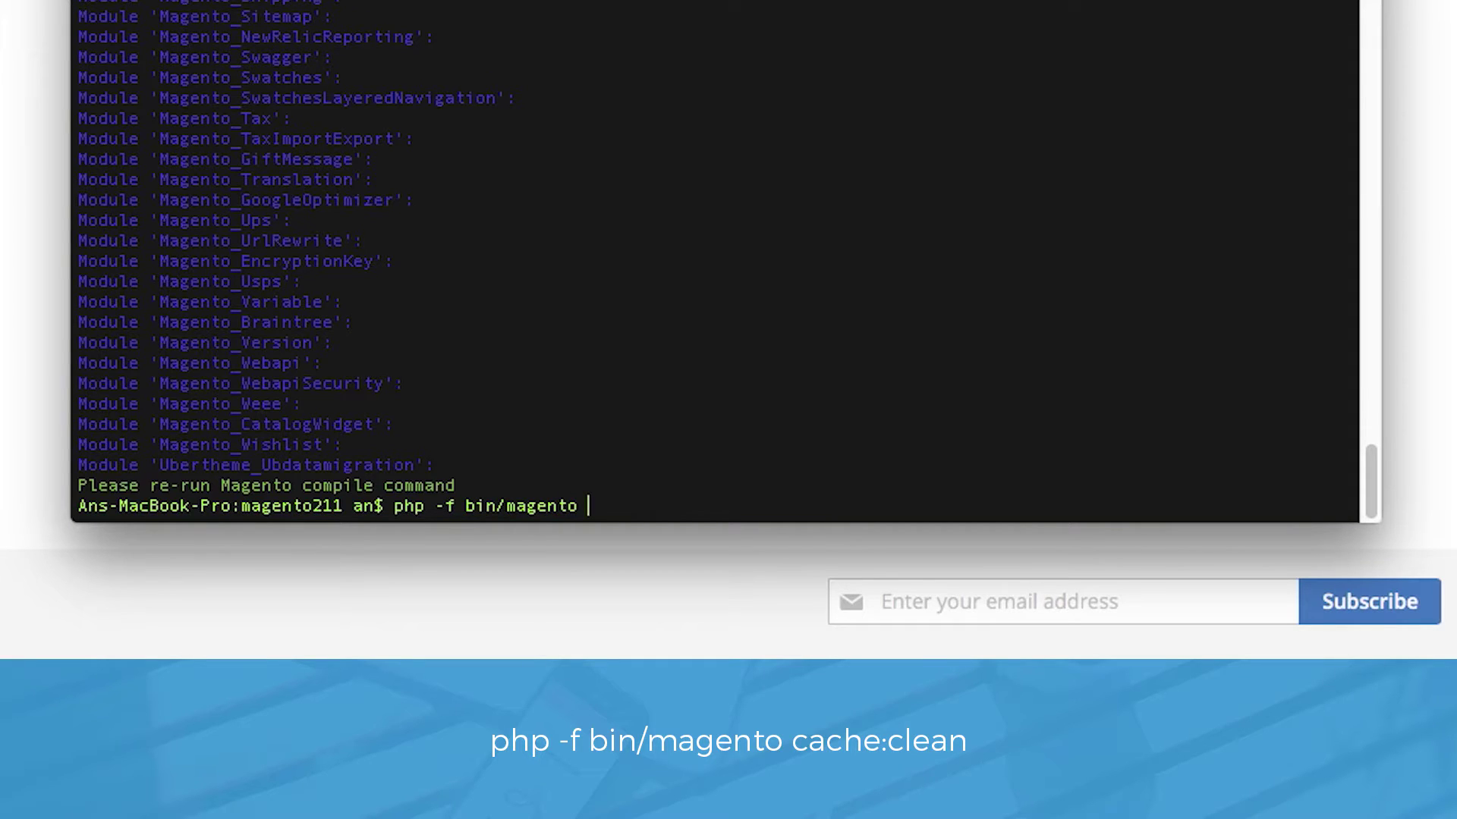
{"action": "type", "text": "cache:clean"}
{"action": "key", "text": "Return"}
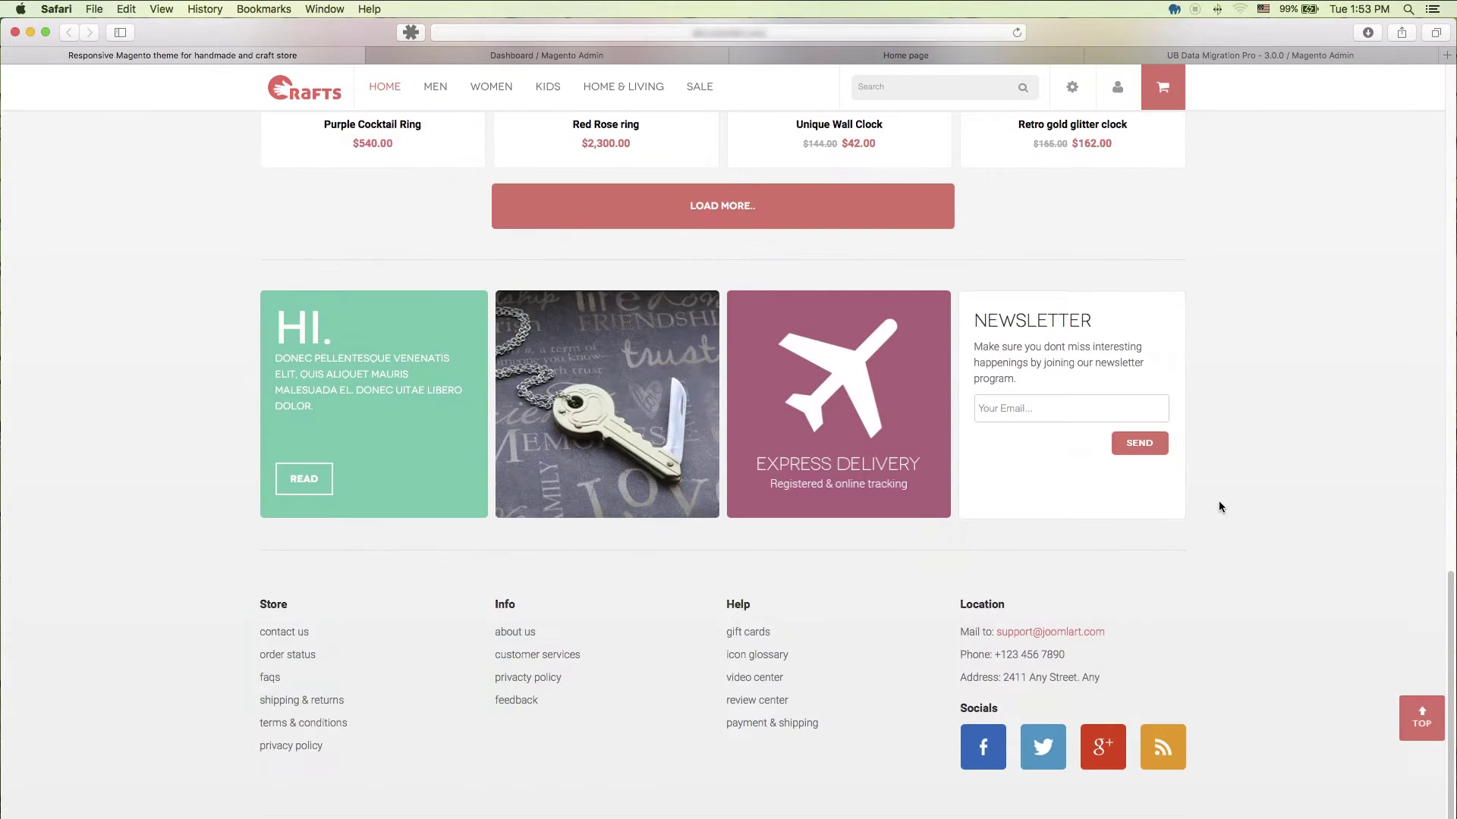
Step: Browse the 27 products under Catalog > Manage Products in Magento 1 Admin
{"action": "scroll", "coordinate": [1218, 507], "scroll_direction": "up", "scroll_amount": 10}
{"action": "left_click", "coordinate": [490, 90]}
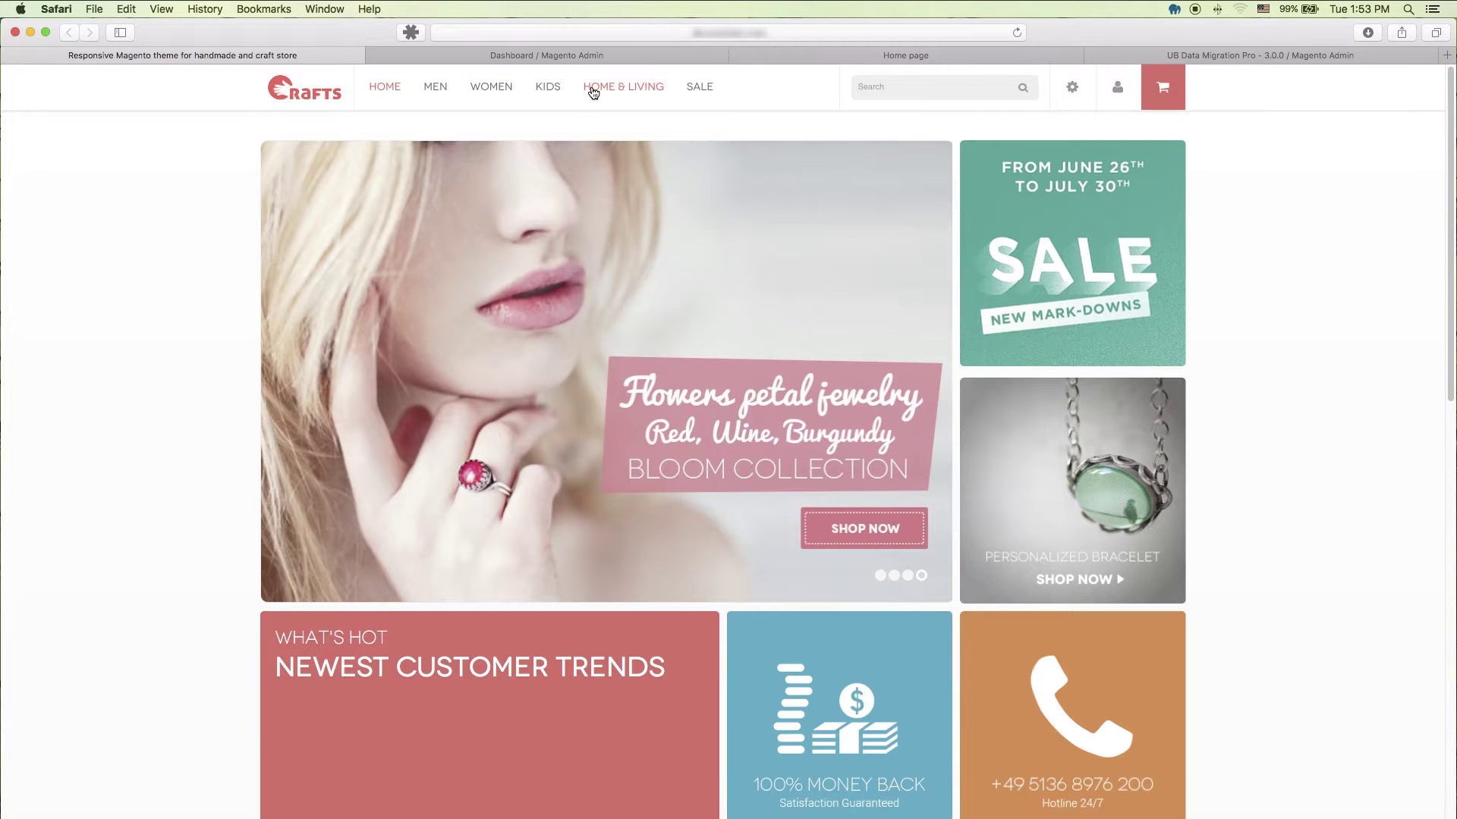
{"action": "left_click", "coordinate": [639, 58]}
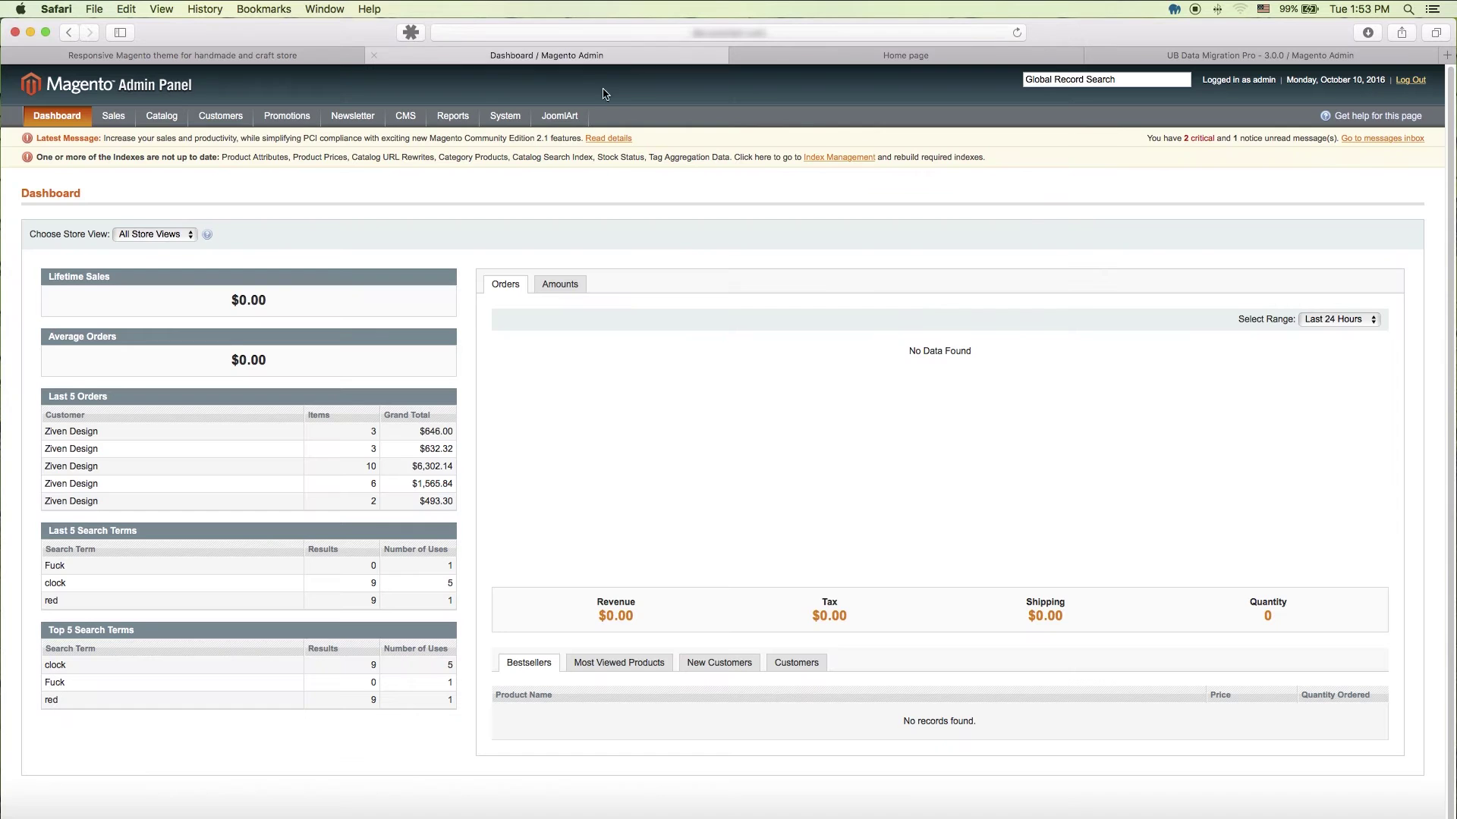
{"action": "mouse_move", "coordinate": [163, 122]}
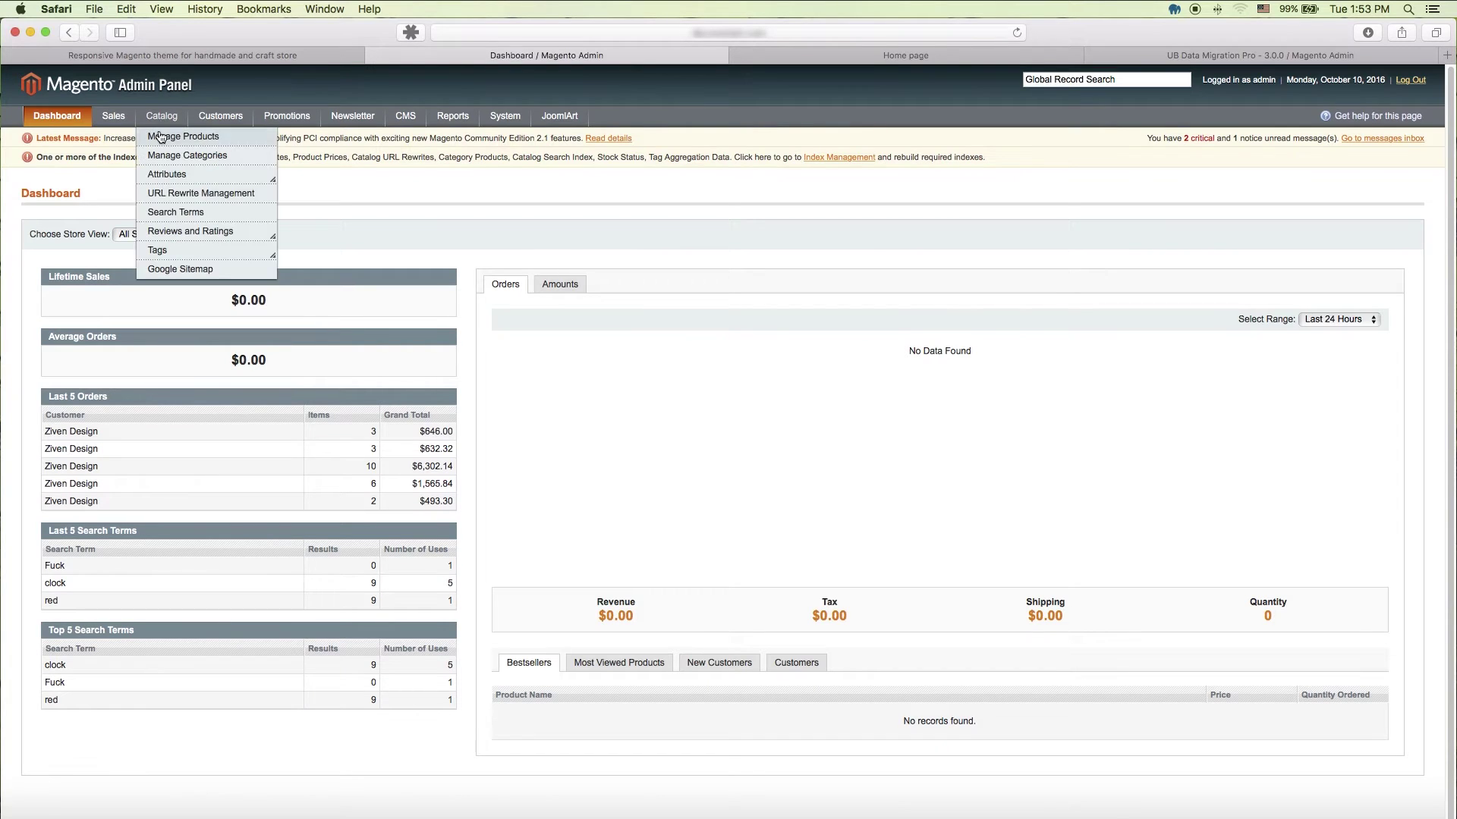
{"action": "left_click", "coordinate": [159, 141]}
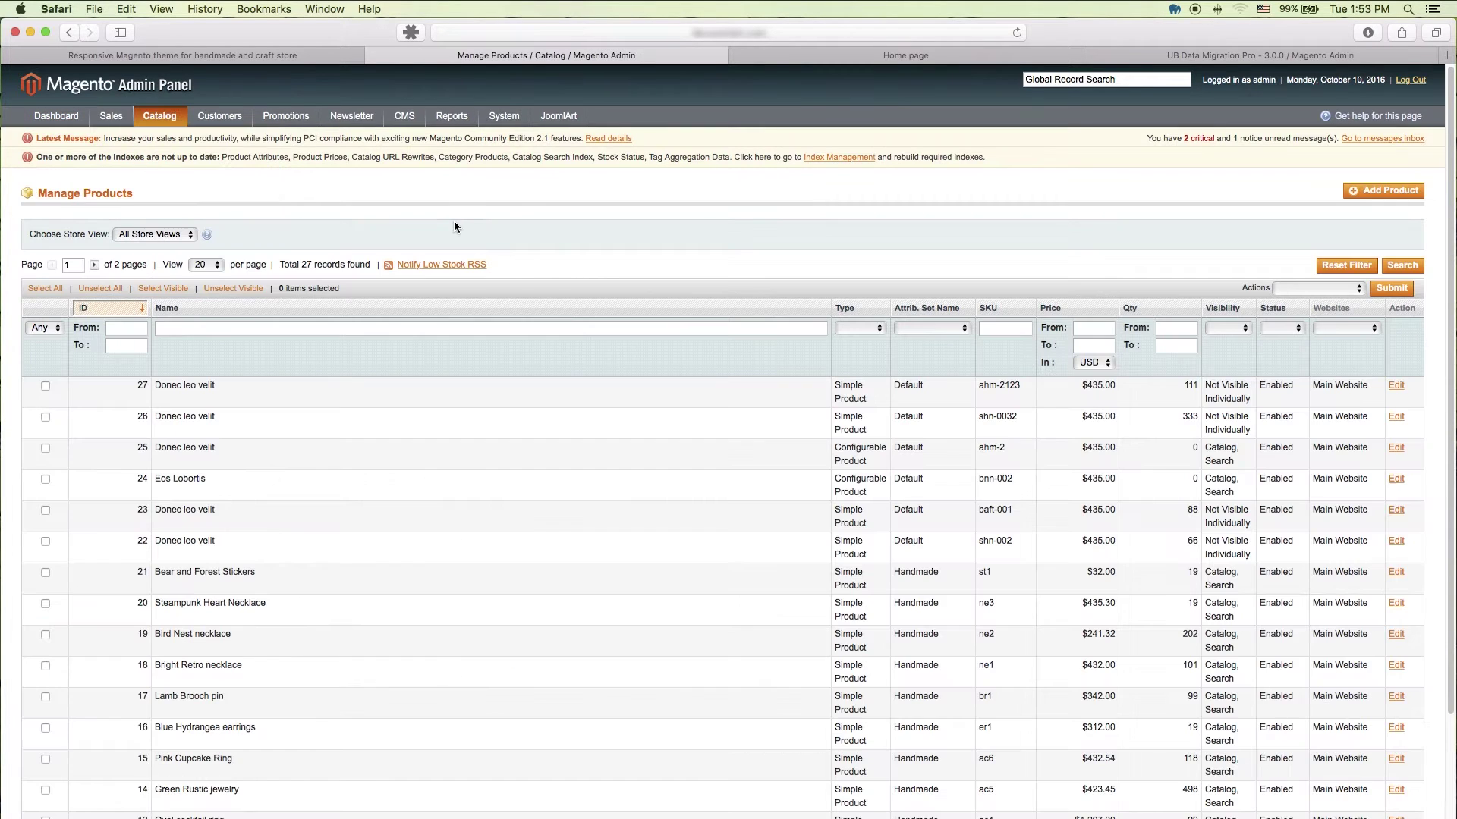
{"action": "scroll", "coordinate": [543, 432], "scroll_direction": "down", "scroll_amount": 4}
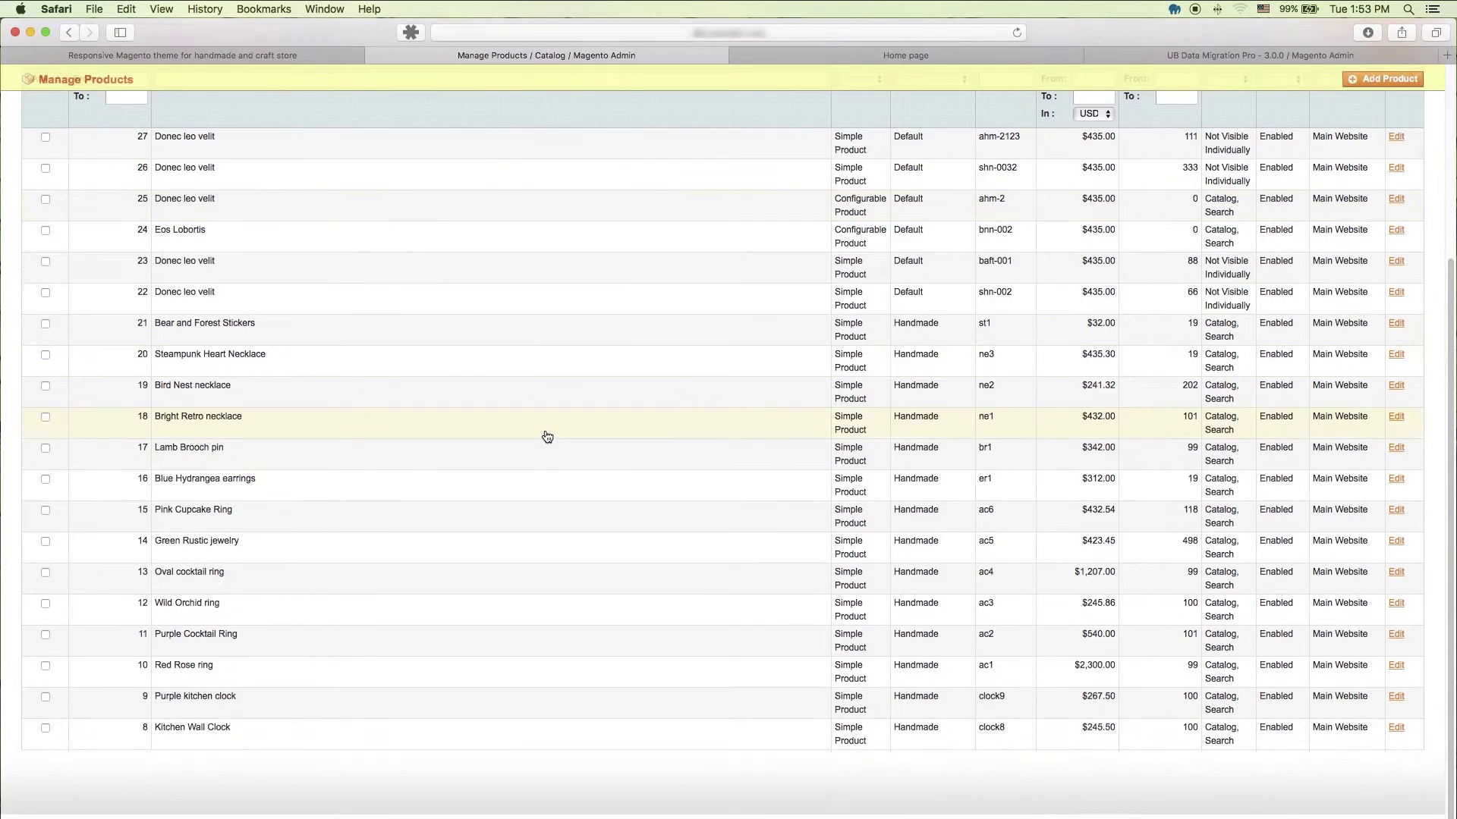
{"action": "scroll", "coordinate": [546, 433], "scroll_direction": "up", "scroll_amount": 4}
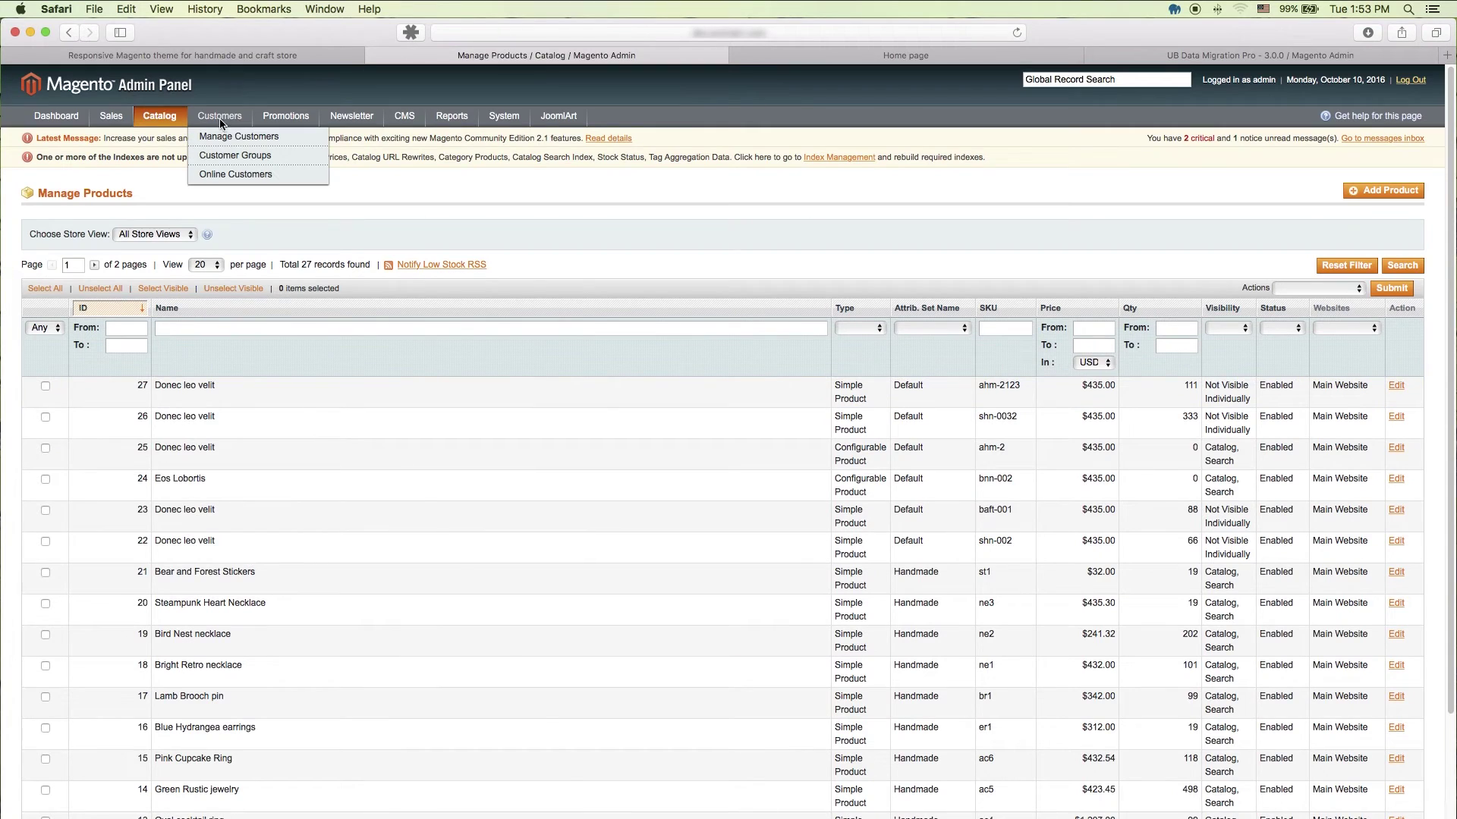
Step: Check the three Magento 1 customers, then return to the Magento 2 Luma home page
{"action": "left_click", "coordinate": [224, 137]}
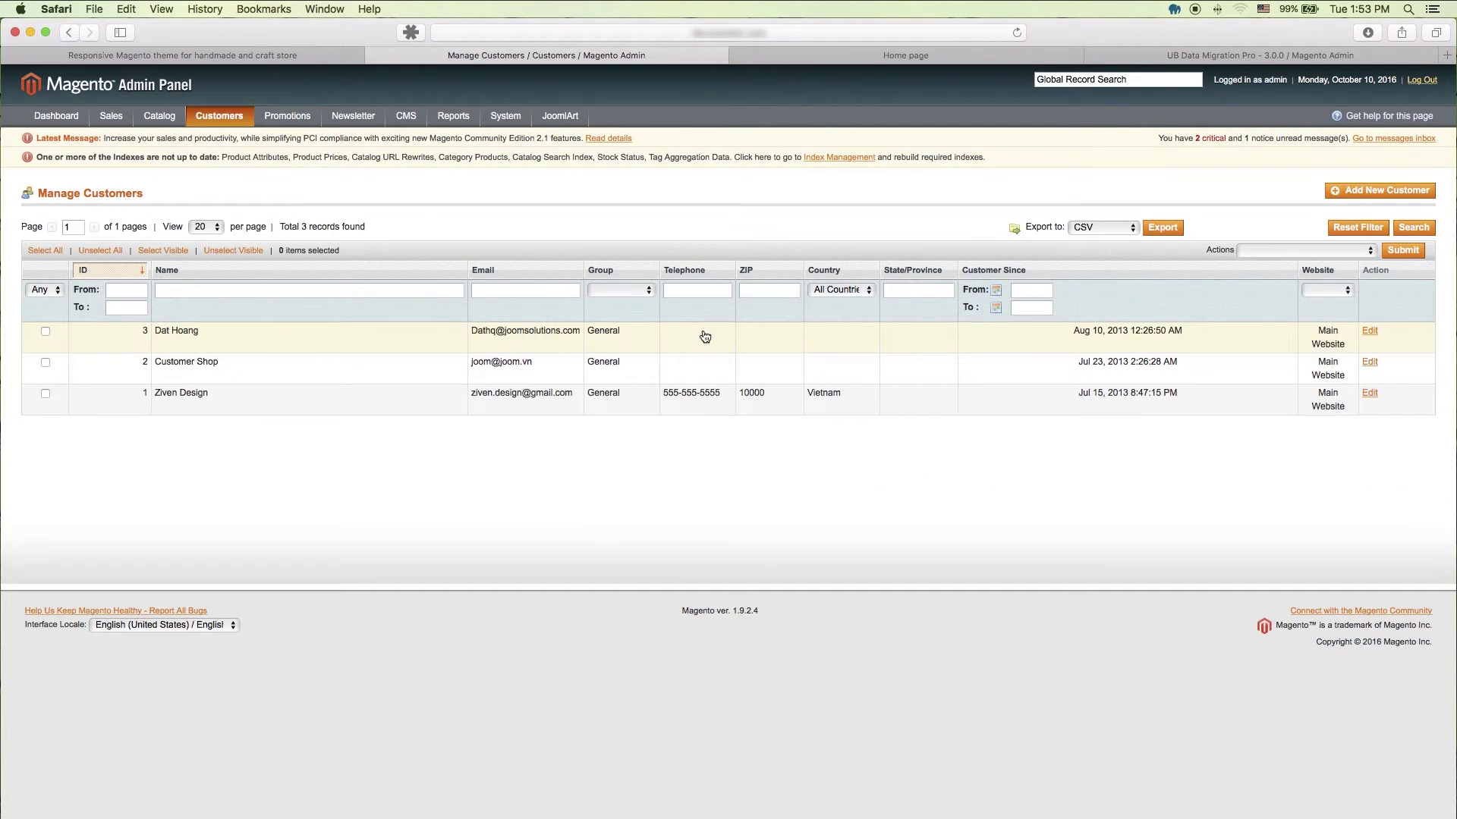
{"action": "left_click", "coordinate": [994, 67]}
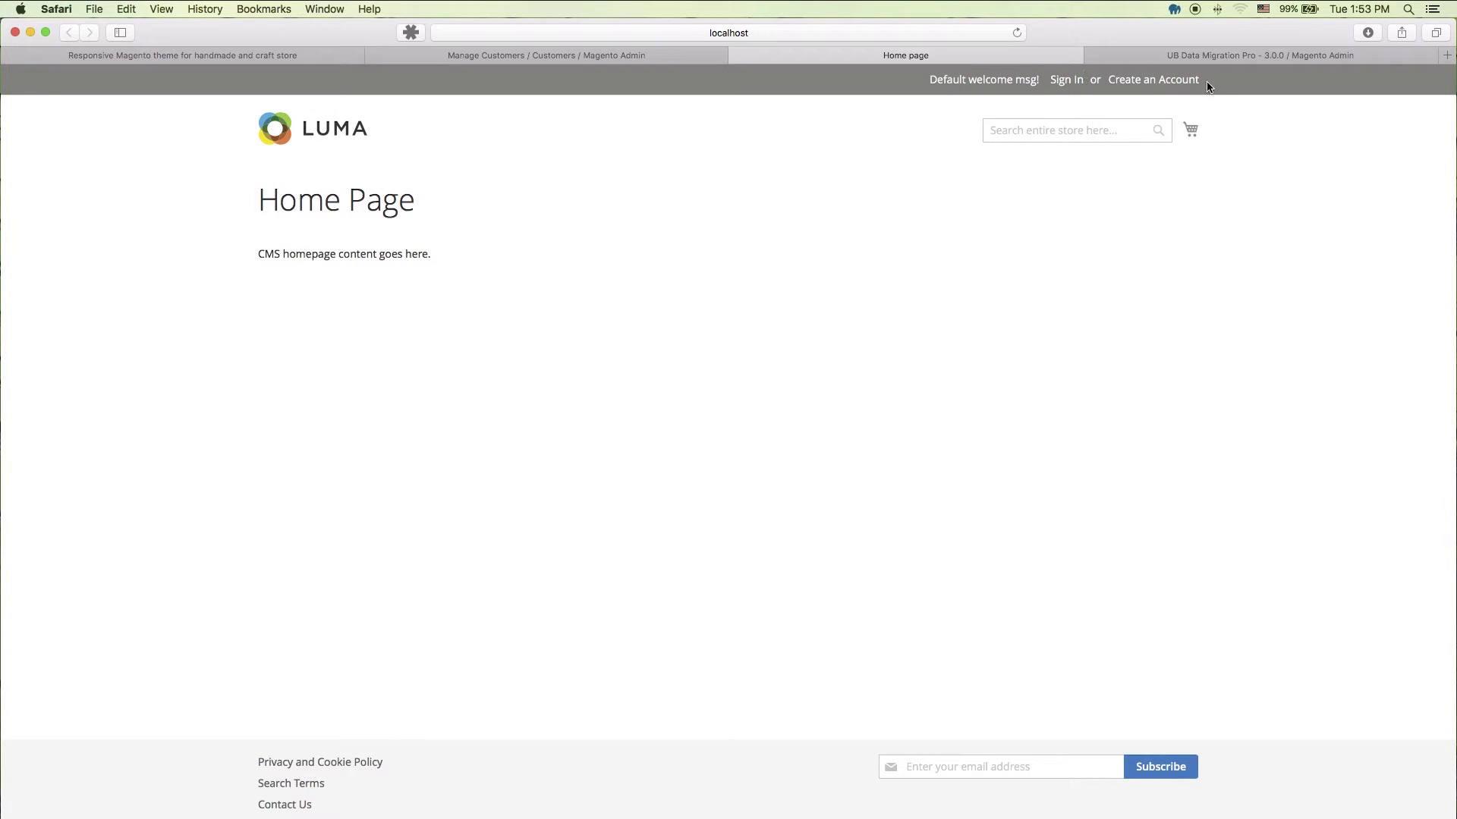
Step: Bring up the UB Data Migration Pro - 3.0.0 Databases settings page in Safari
{"action": "left_click", "coordinate": [1235, 53]}
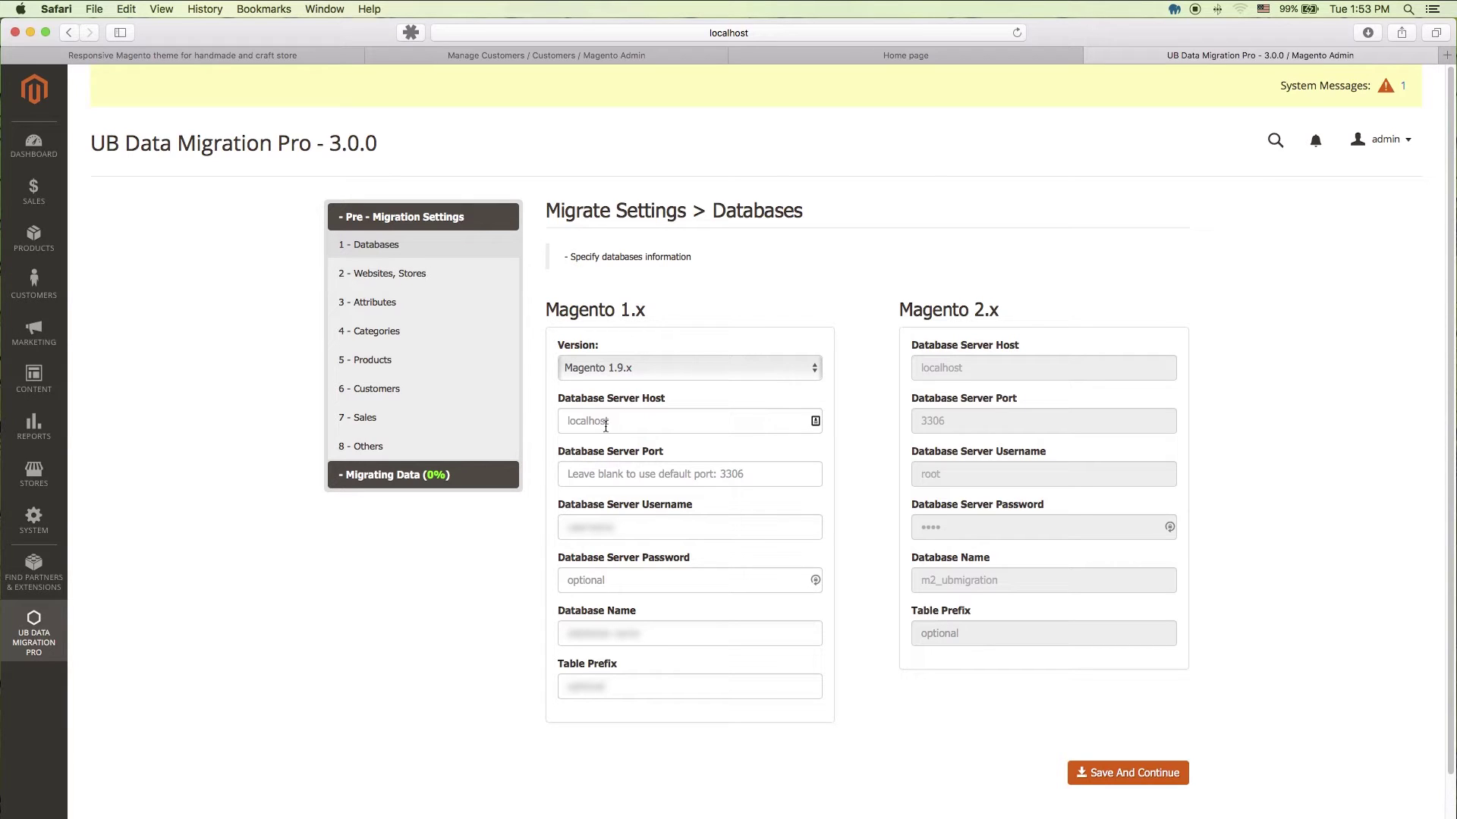
Step: Enter Magento 1 database username demo, the database password, and database name demo_mage_sample
{"action": "left_click", "coordinate": [619, 526]}
{"action": "type", "text": "root"}
{"action": "left_click", "coordinate": [616, 582]}
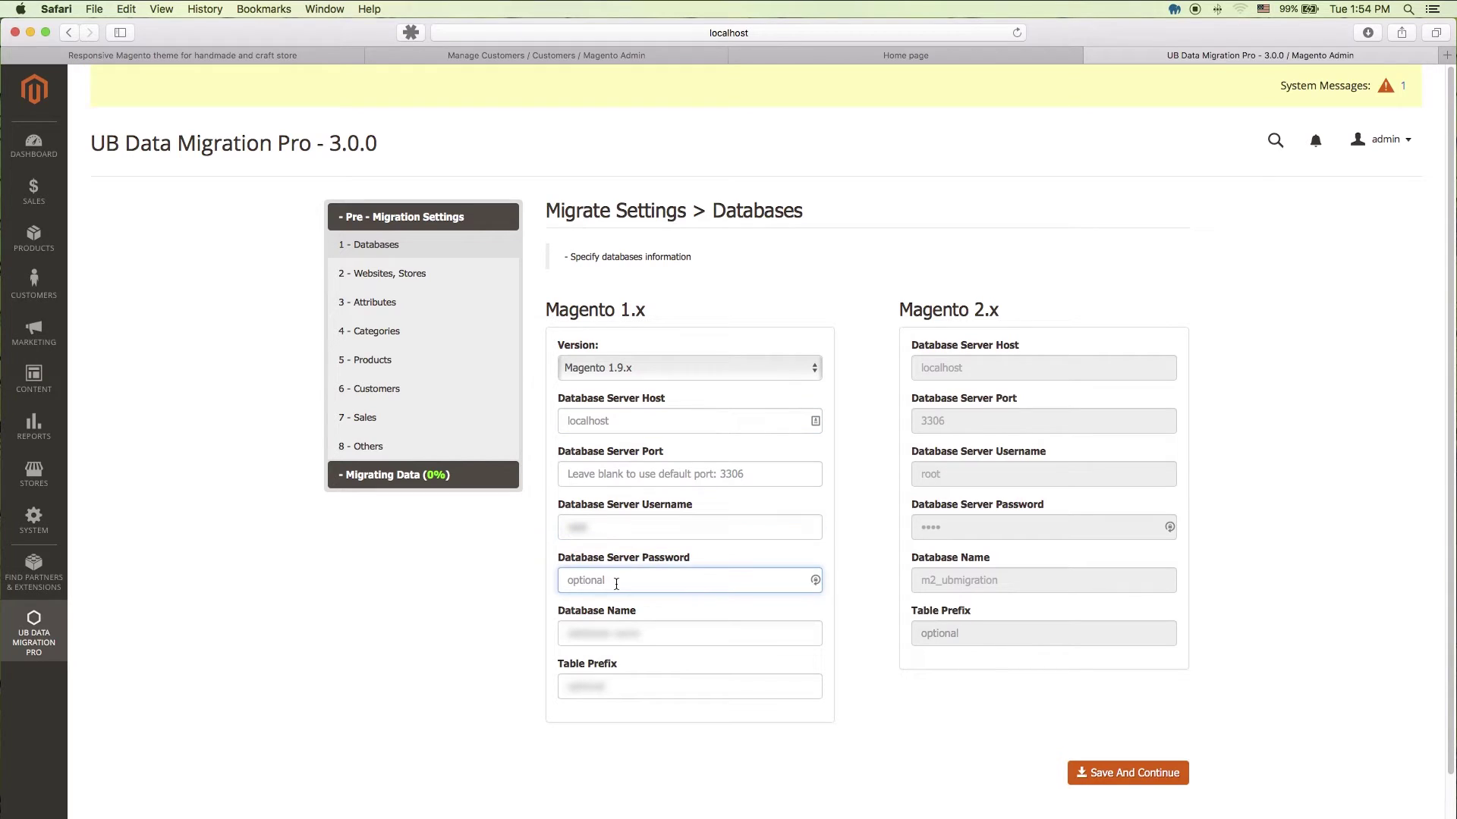
{"action": "left_click", "coordinate": [592, 527]}
{"action": "key", "text": "BackSpace"}
{"action": "key", "text": "BackSpace"}
{"action": "key", "text": "BackSpace"}
{"action": "key", "text": "BackSpace"}
{"action": "type", "text": "demo"}
{"action": "left_click", "coordinate": [604, 582]}
{"action": "type", "text": "root"}
{"action": "key", "text": "Tab"}
{"action": "type", "text": "demo_mage"}
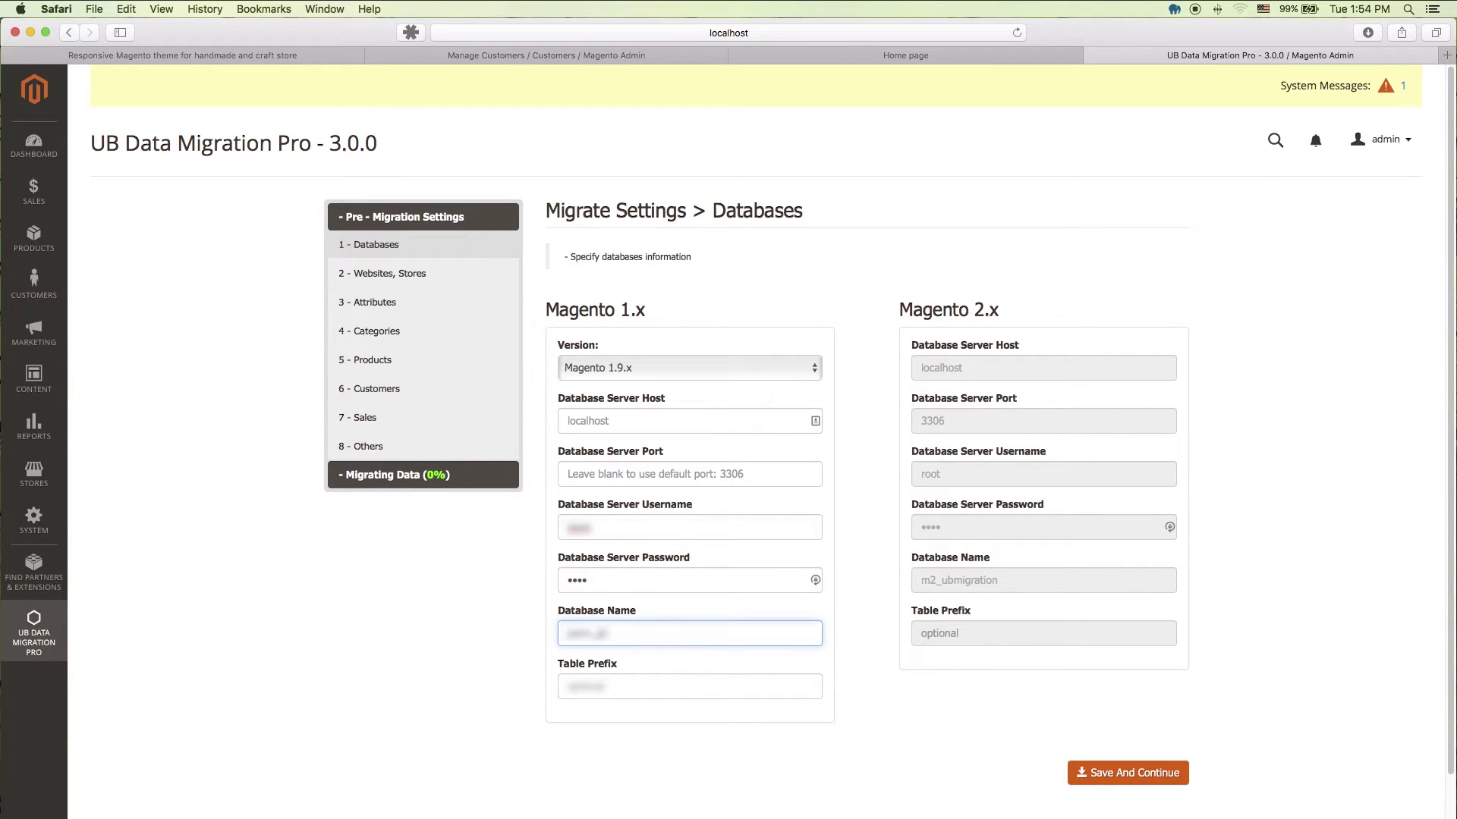
{"action": "type", "text": "_sample"}
Step: Save the Magento 1.9.x connection settings with host 10.0.0.25 and continue
{"action": "left_click", "coordinate": [875, 757]}
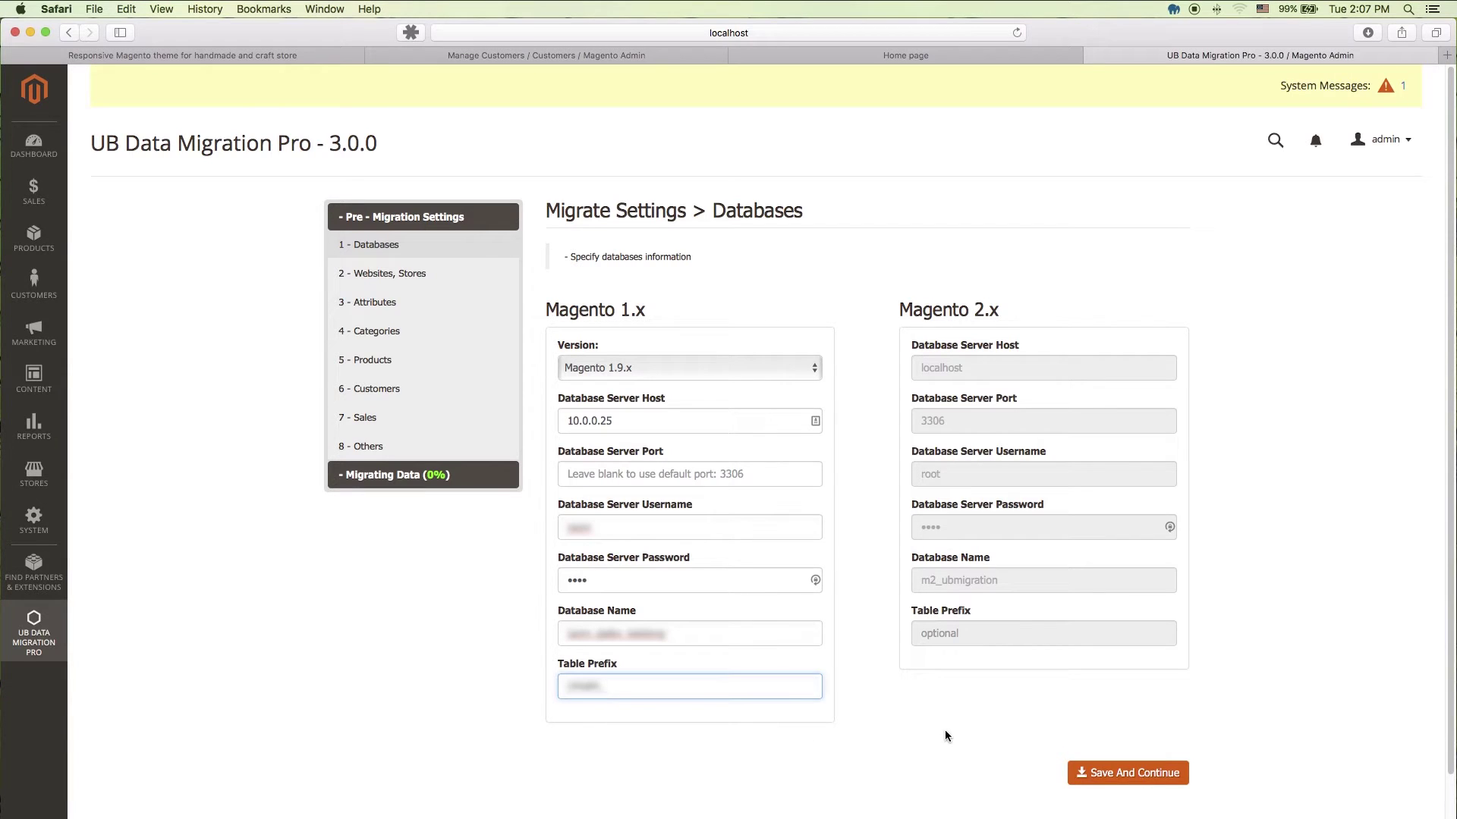
{"action": "left_click", "coordinate": [1130, 777]}
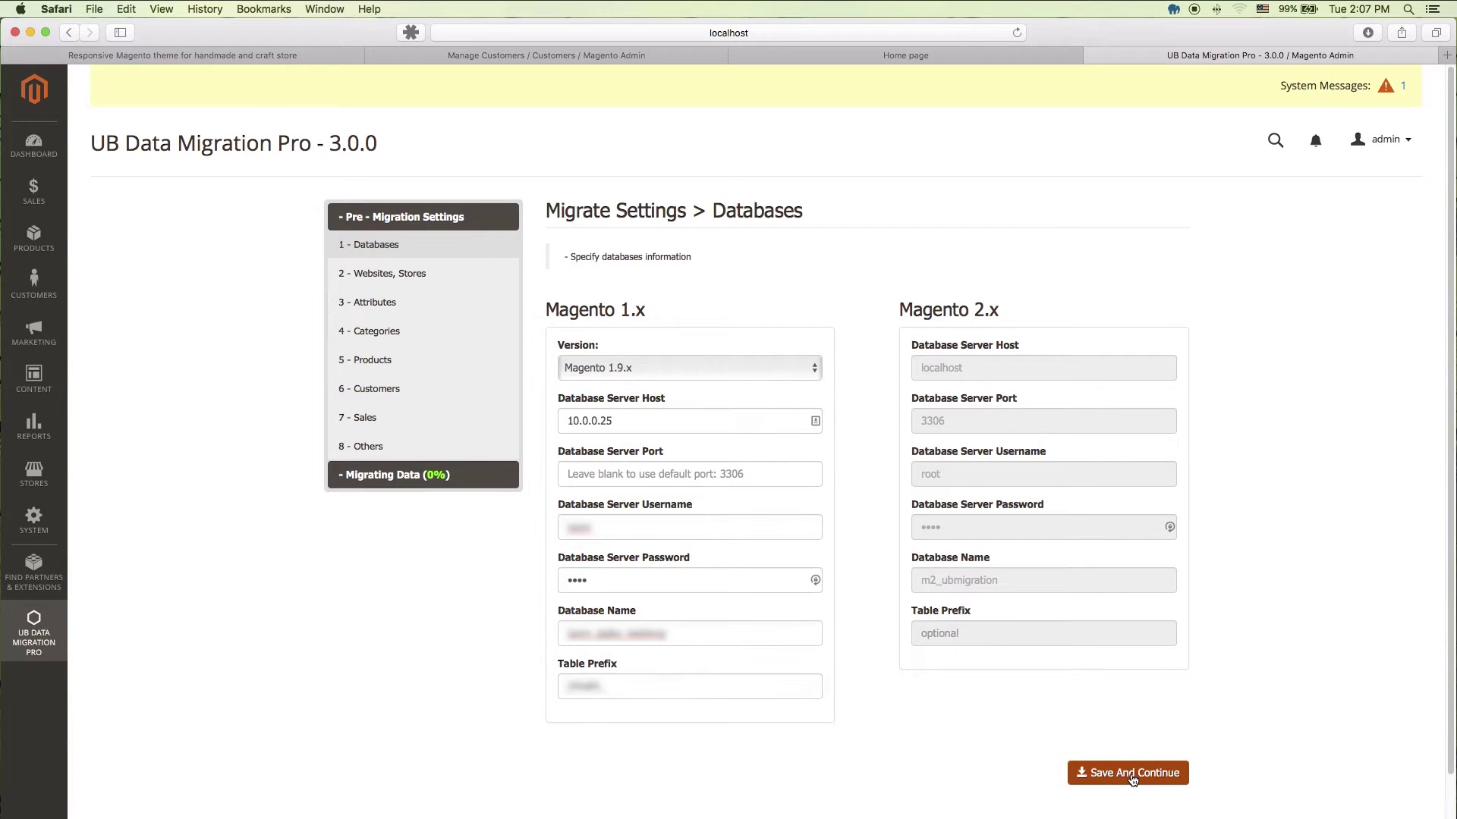
{"action": "left_click", "coordinate": [1131, 779]}
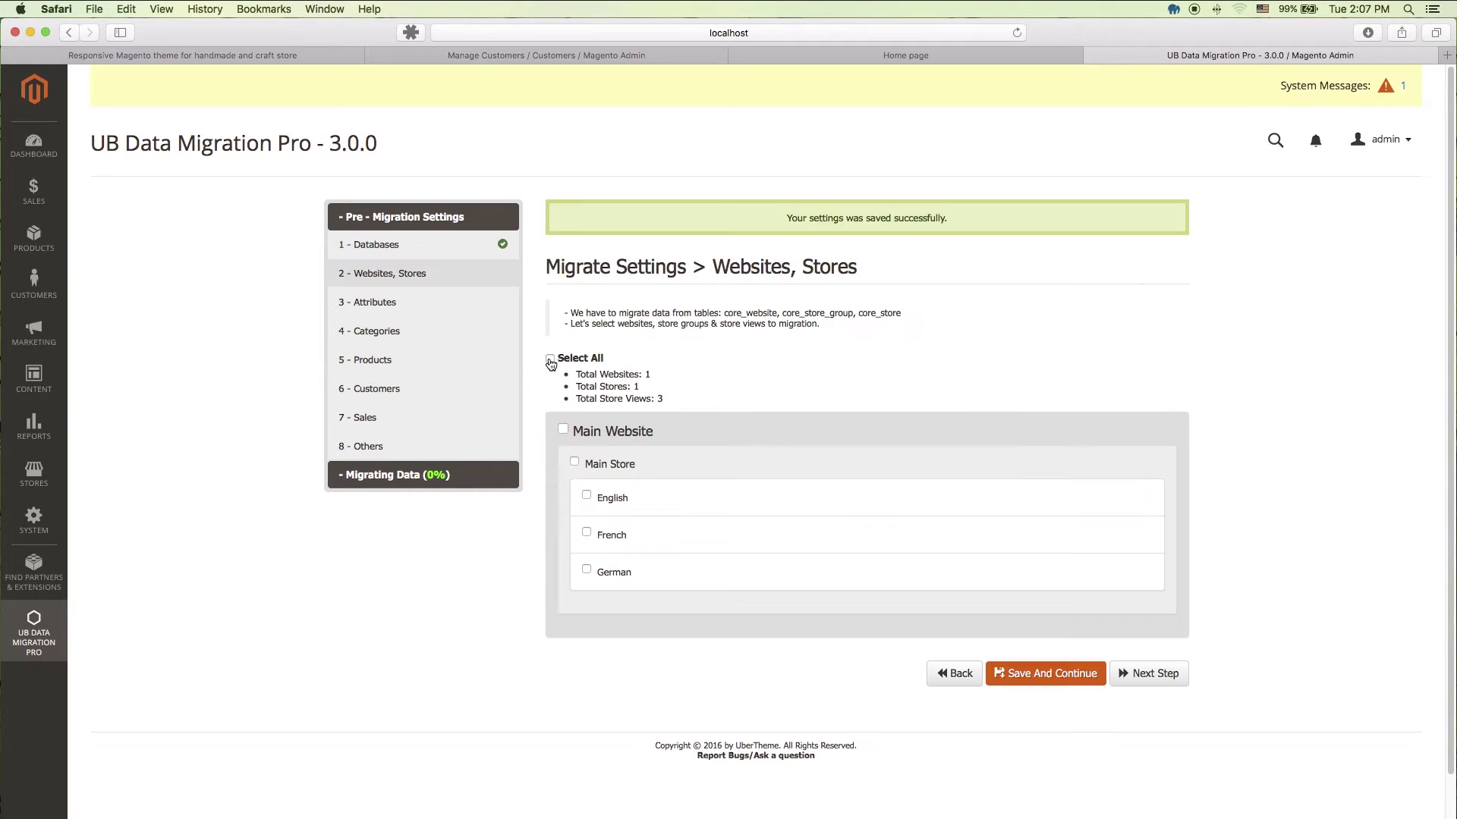
Step: Select Main Website, Main Store and the English, French and German views, then save
{"action": "left_click", "coordinate": [550, 359]}
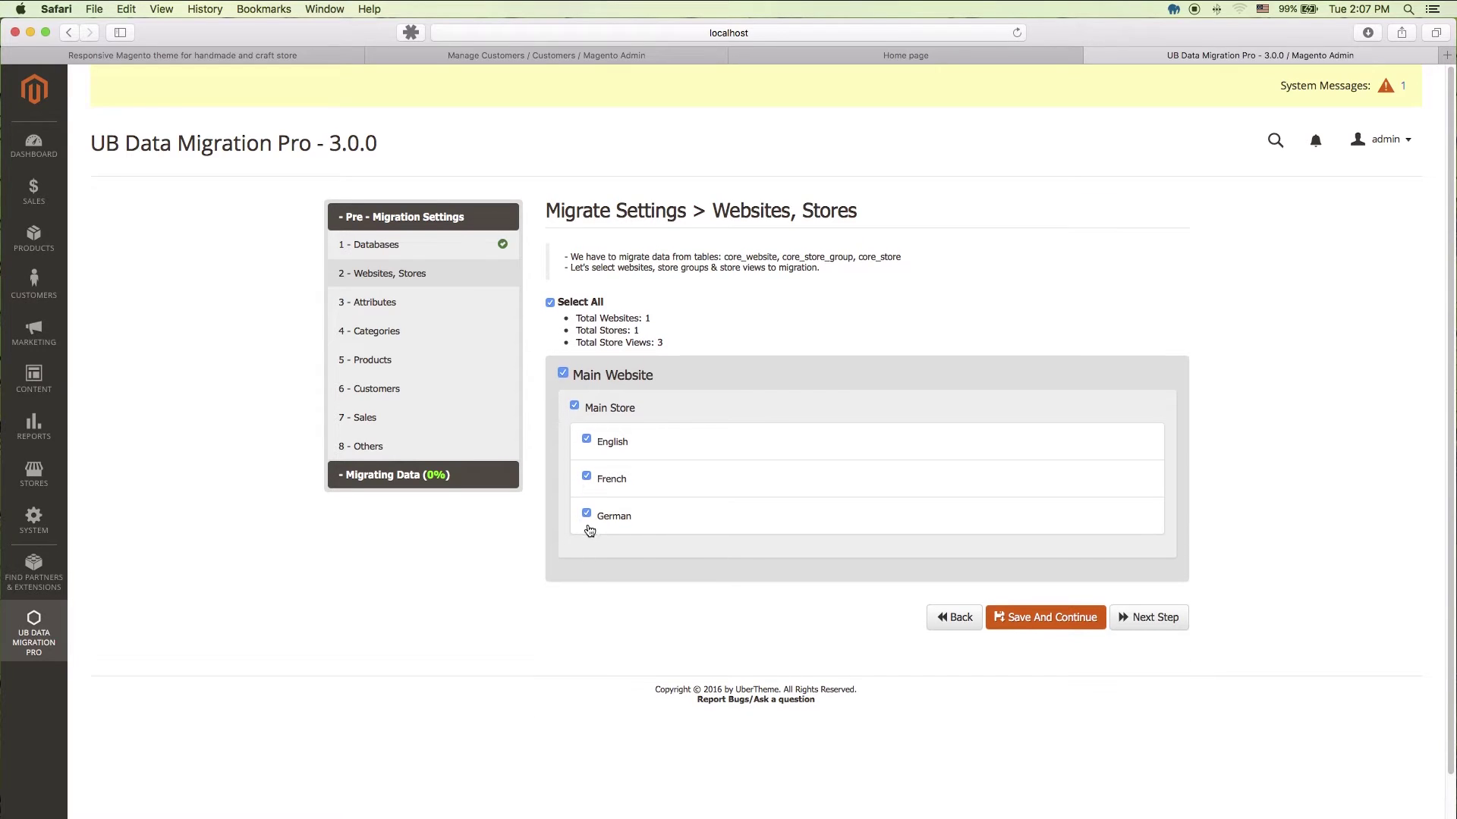
{"action": "left_click", "coordinate": [588, 513]}
{"action": "left_click", "coordinate": [587, 512]}
{"action": "left_click", "coordinate": [1062, 623]}
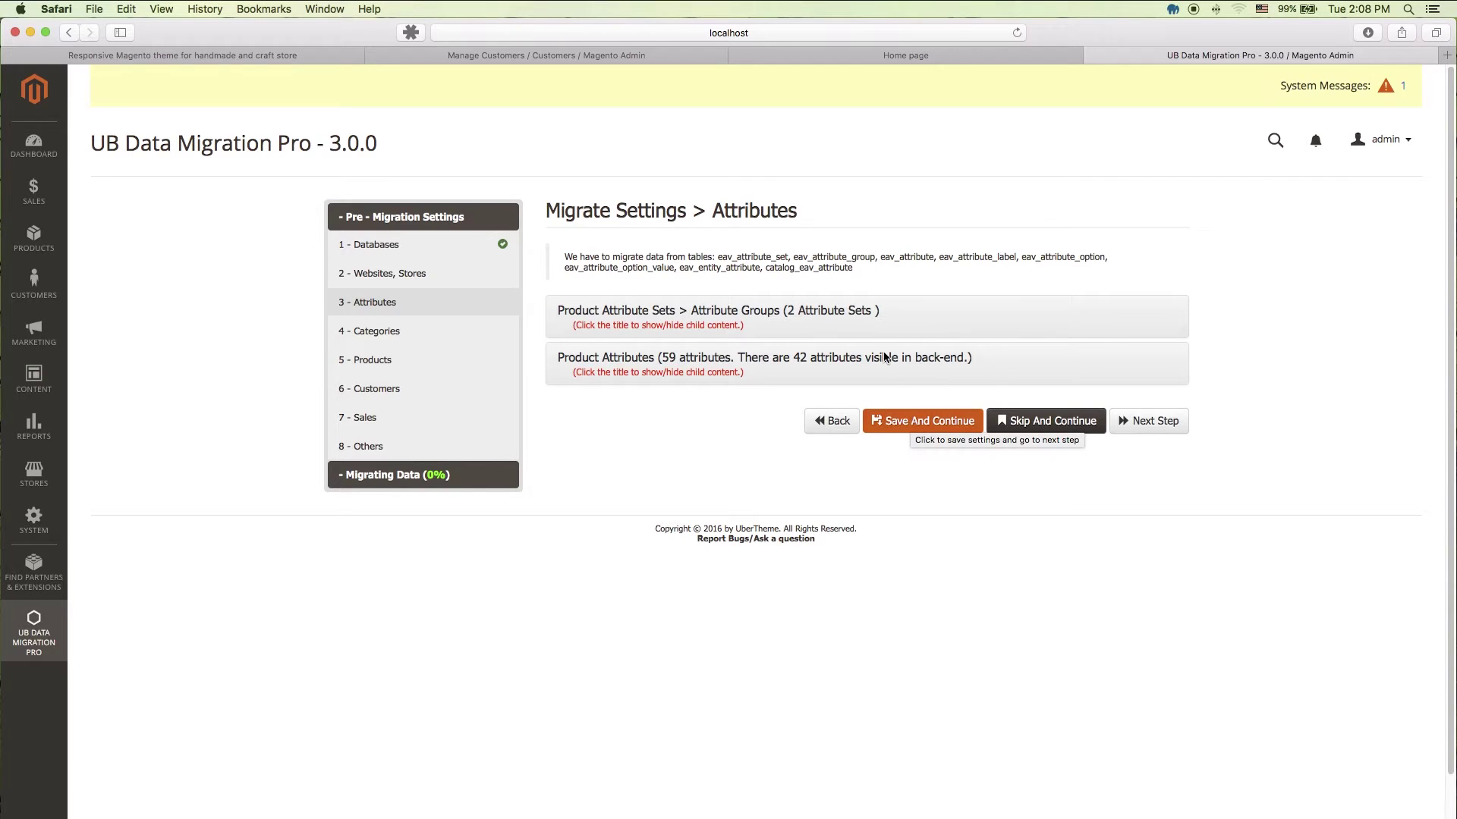
Step: Review both attribute sets and all 59 product attributes, keep them included, and save
{"action": "left_click", "coordinate": [867, 315]}
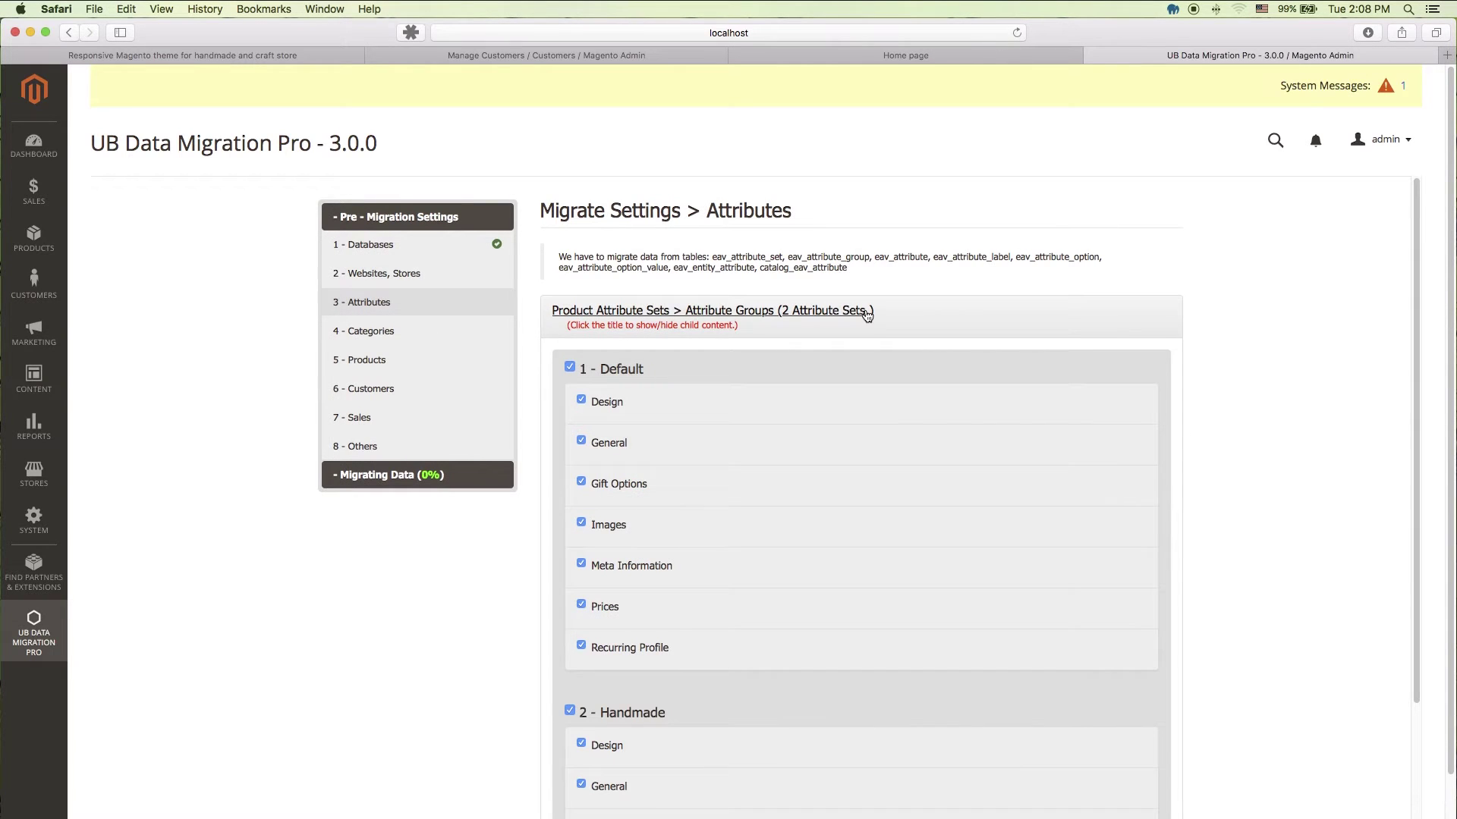
{"action": "left_click", "coordinate": [826, 317]}
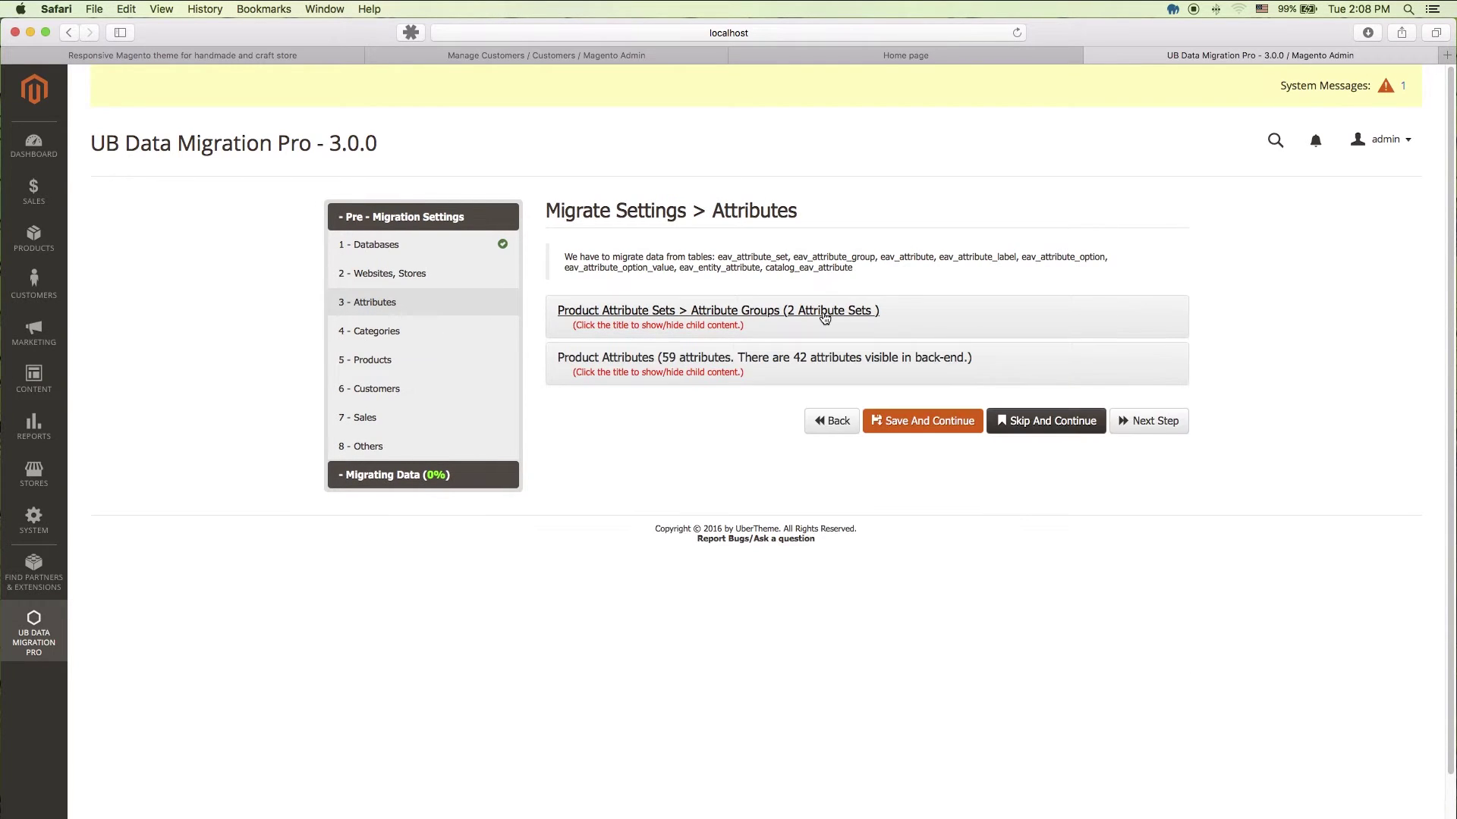
{"action": "left_click", "coordinate": [812, 361]}
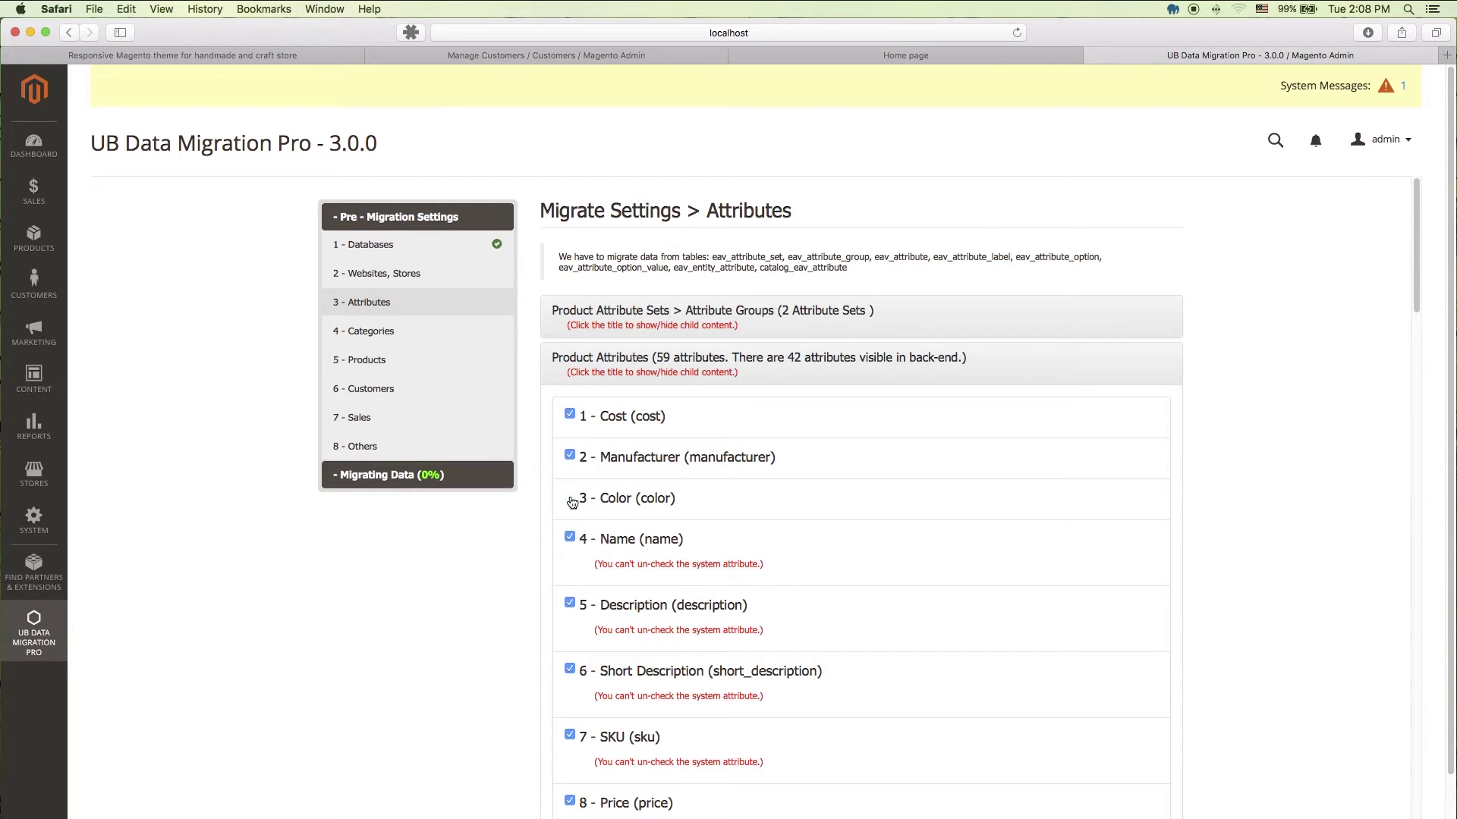
{"action": "left_click", "coordinate": [861, 358]}
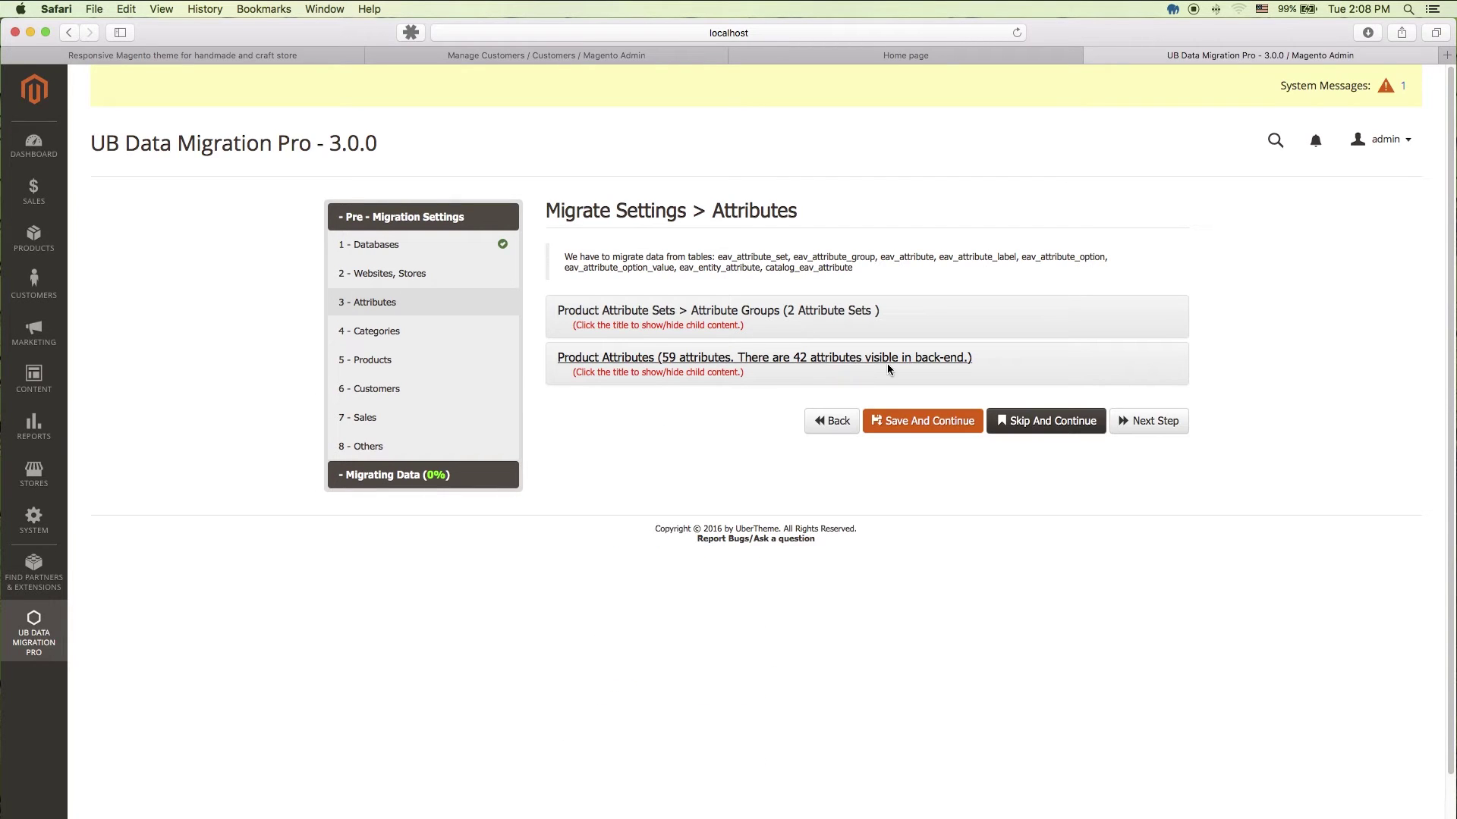
{"action": "left_click", "coordinate": [948, 420]}
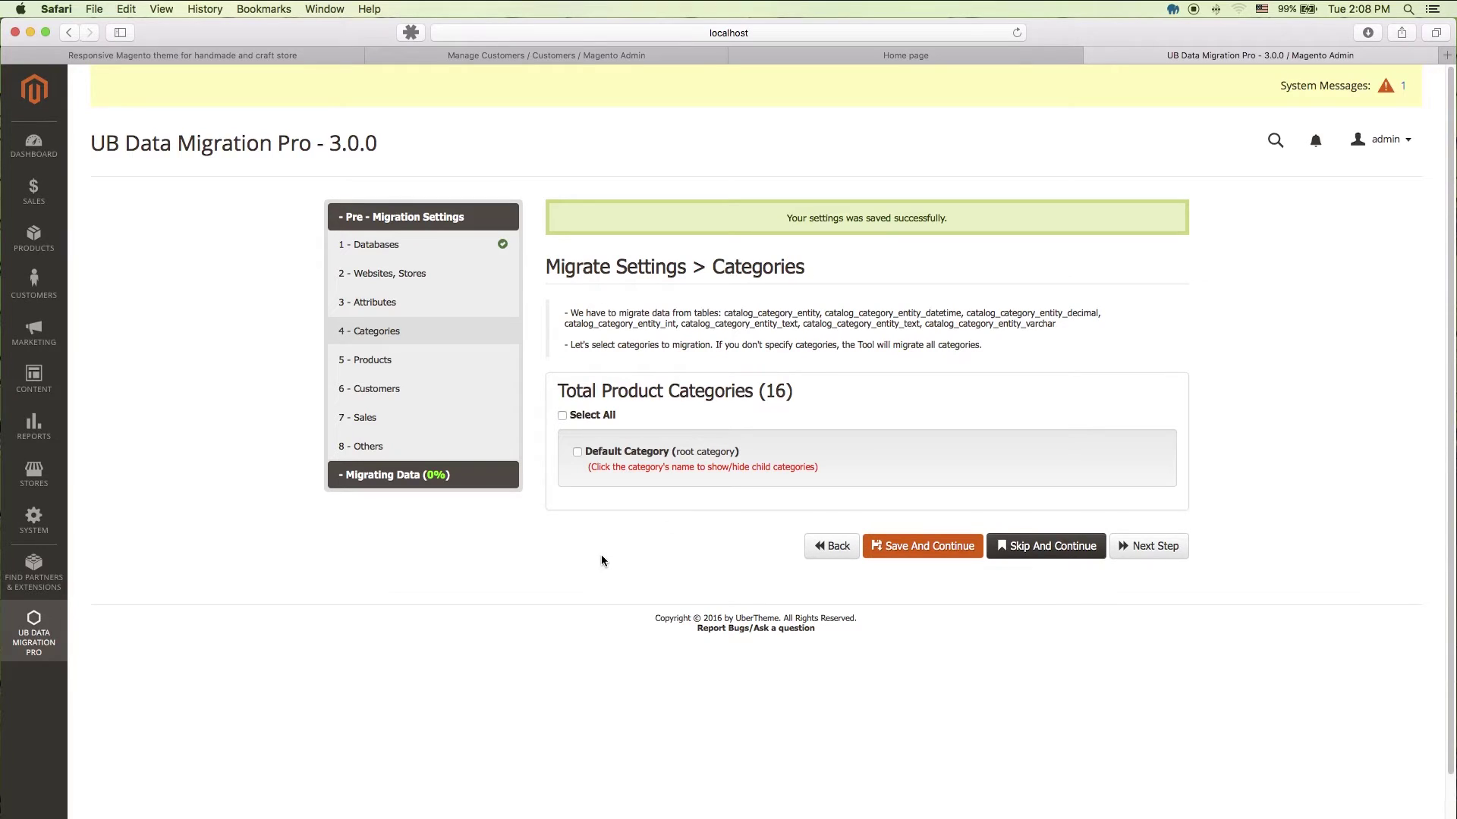
Step: Select all 16 categories, expand Default Category, and toggle Accessories off then back on
{"action": "left_click", "coordinate": [565, 418]}
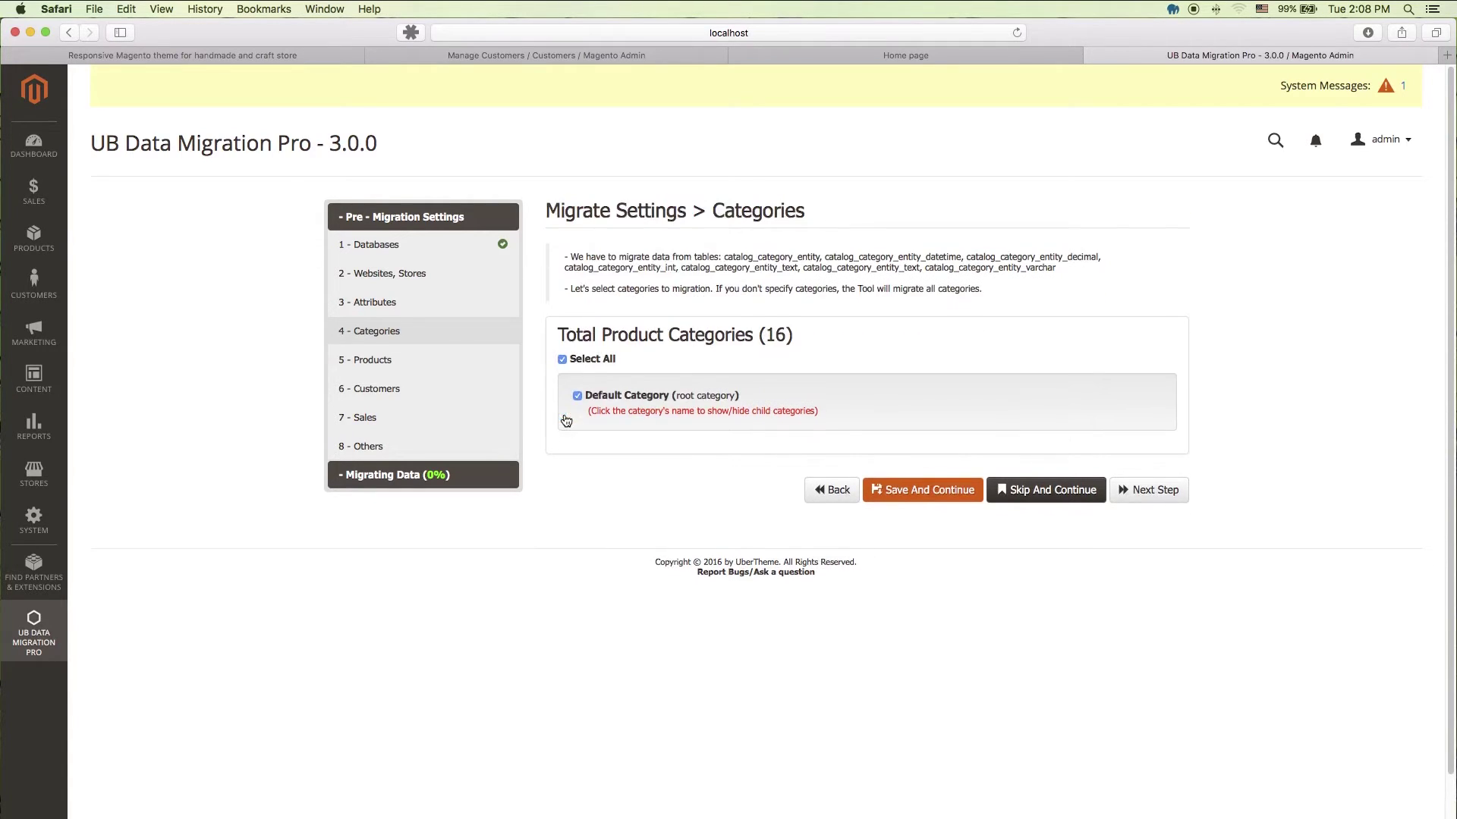
{"action": "left_click", "coordinate": [653, 396]}
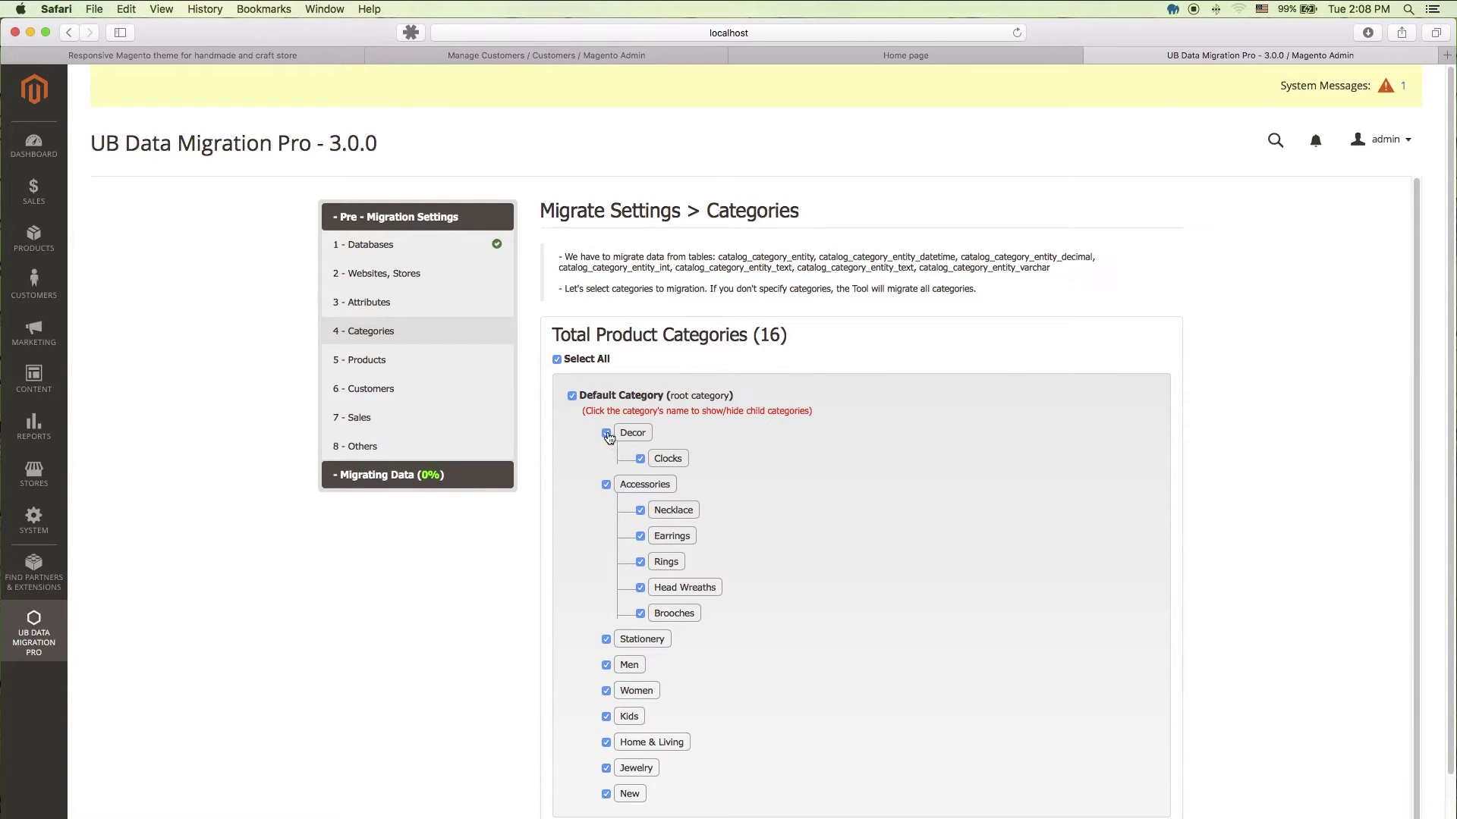
{"action": "left_click", "coordinate": [606, 486]}
{"action": "left_click", "coordinate": [606, 486]}
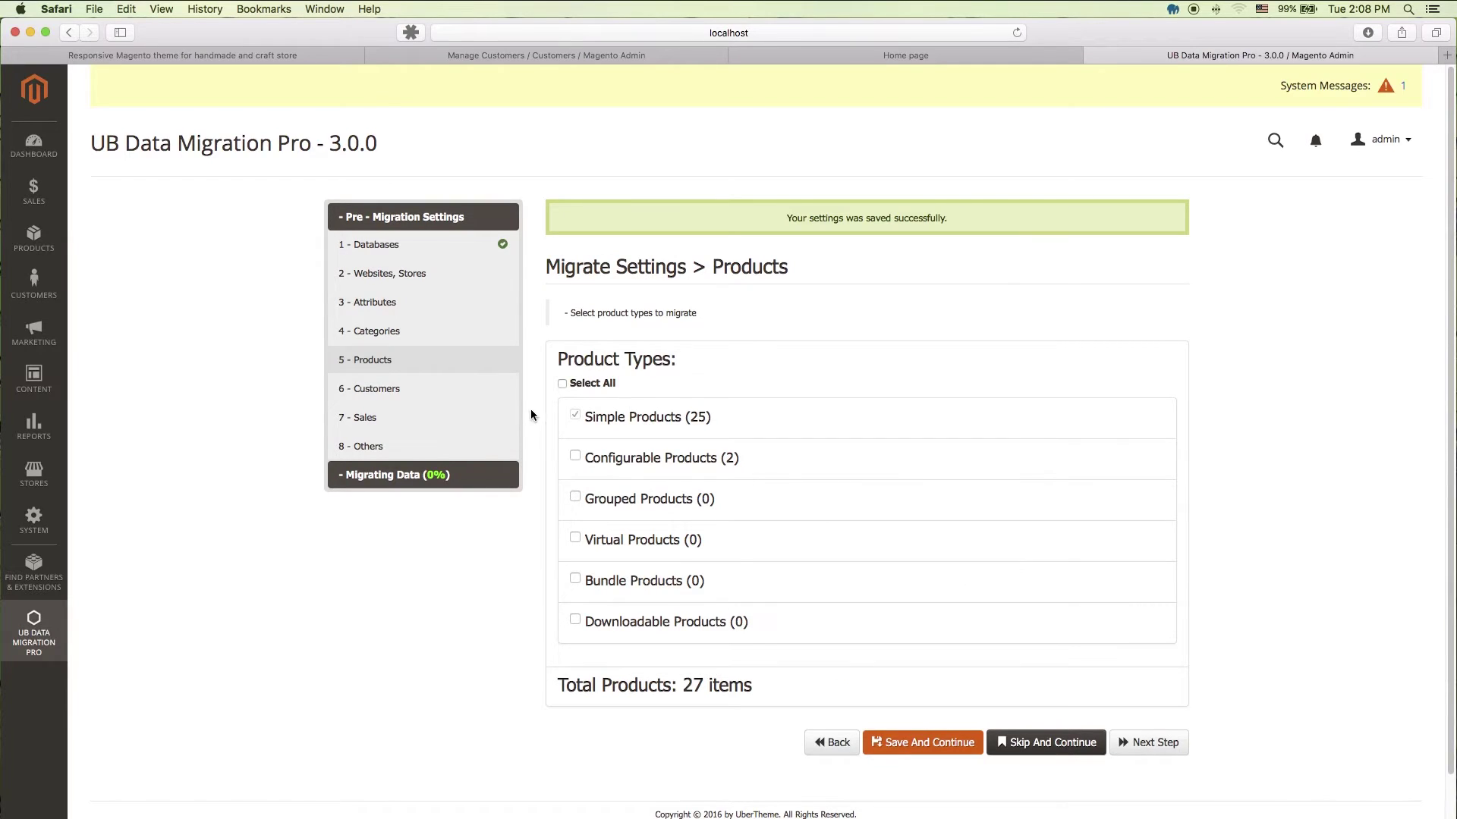
Step: Select all product types and all four customer groups, saving each selection
{"action": "left_click", "coordinate": [563, 383]}
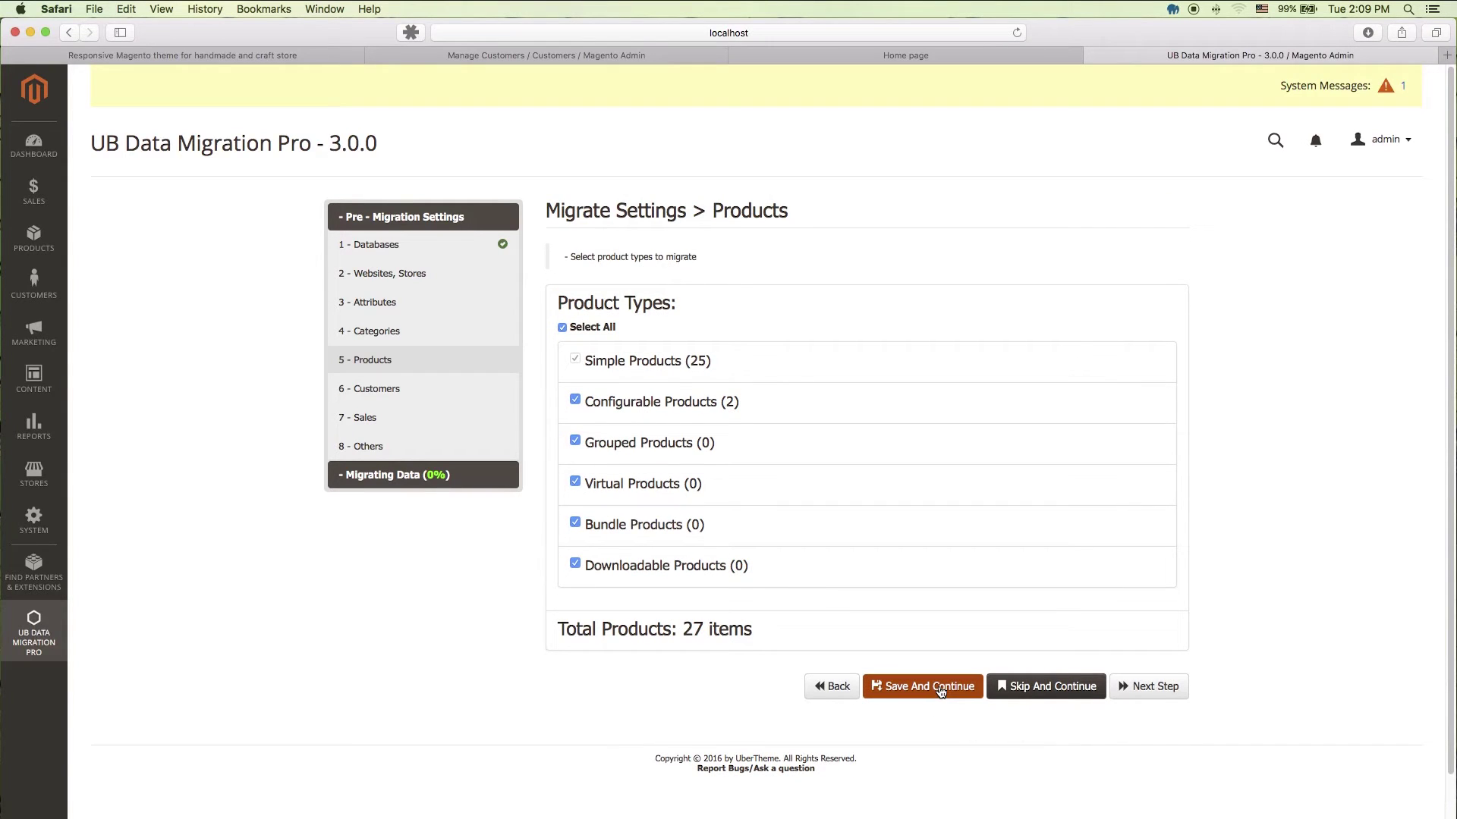
{"action": "left_click", "coordinate": [940, 686]}
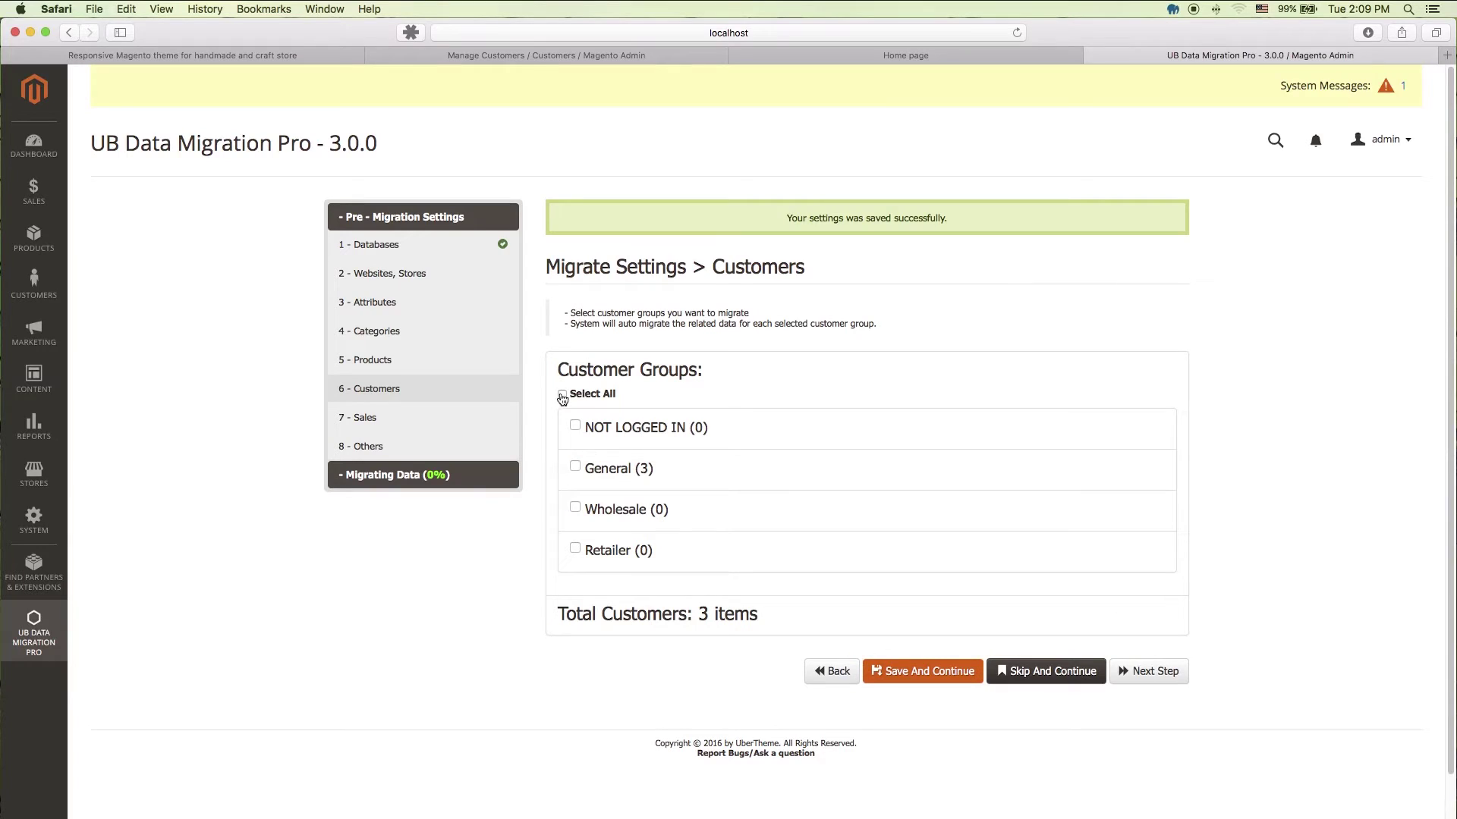
{"action": "left_click", "coordinate": [562, 395]}
{"action": "left_click", "coordinate": [925, 672]}
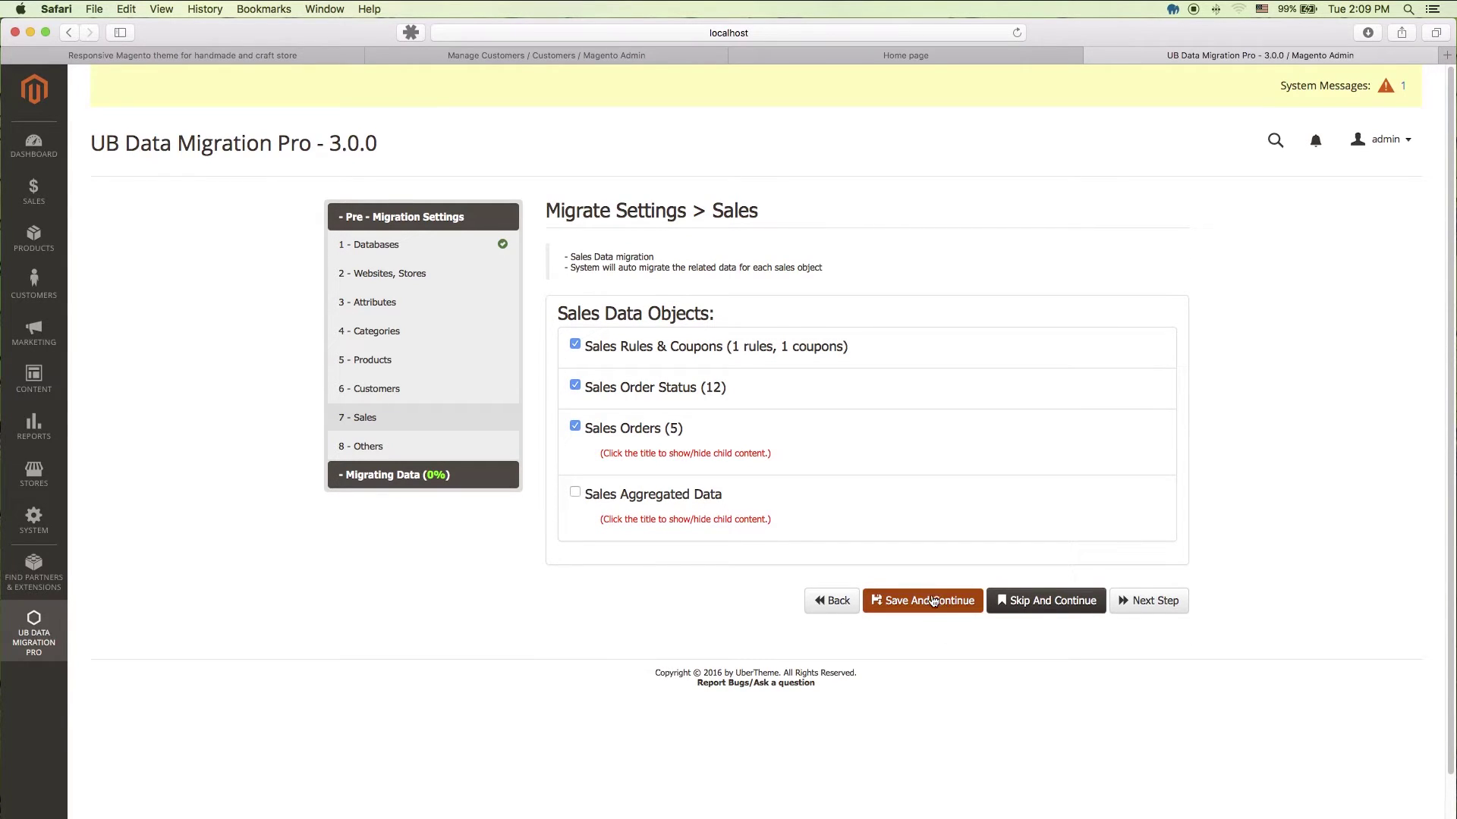
Step: Add Sales Aggregated Data to the sales objects, review the Sales Orders sub-items, and save
{"action": "left_click", "coordinate": [575, 492]}
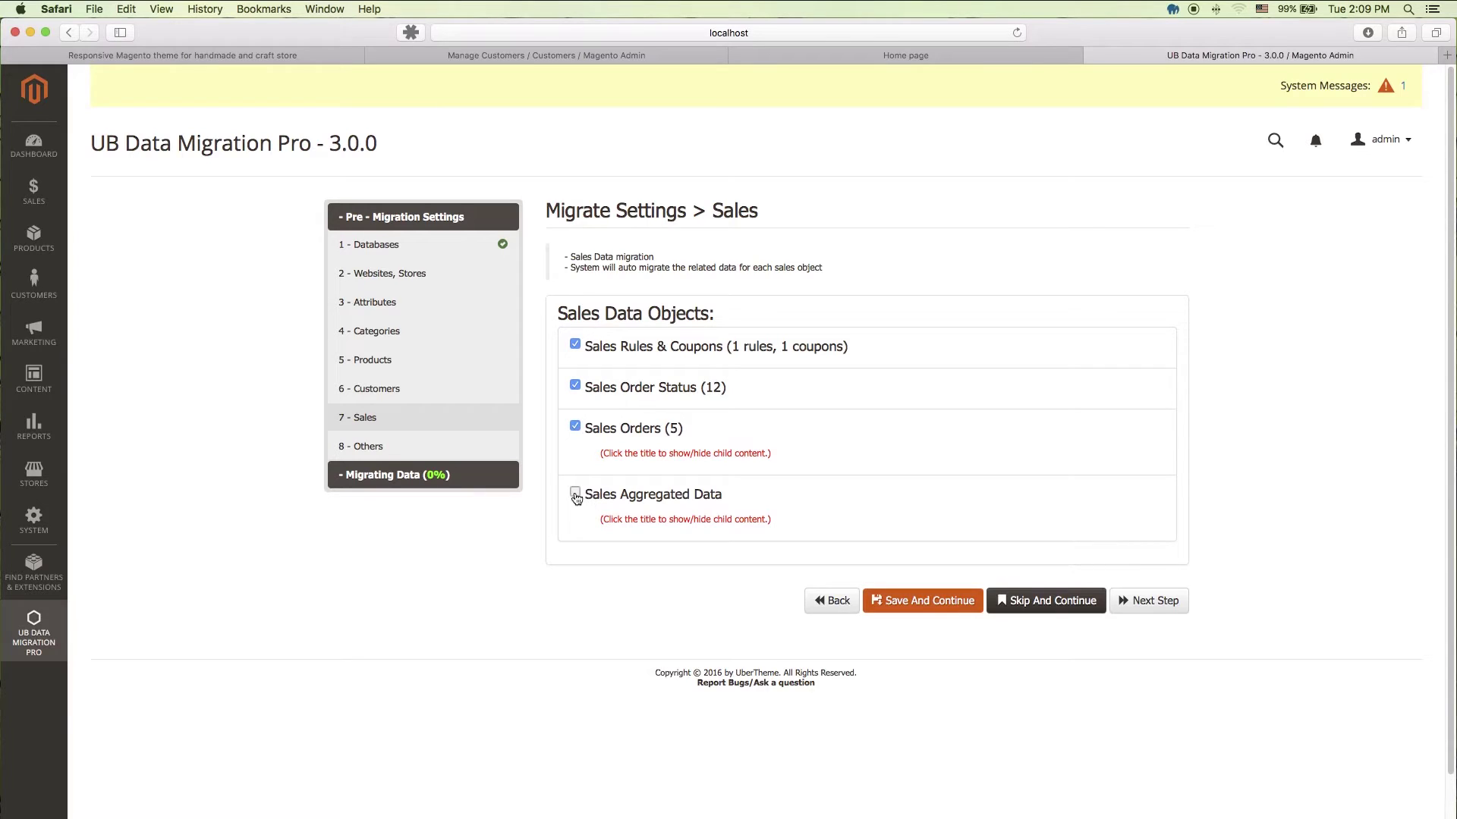
{"action": "left_click", "coordinate": [713, 497]}
{"action": "left_click", "coordinate": [711, 499]}
{"action": "left_click", "coordinate": [657, 431]}
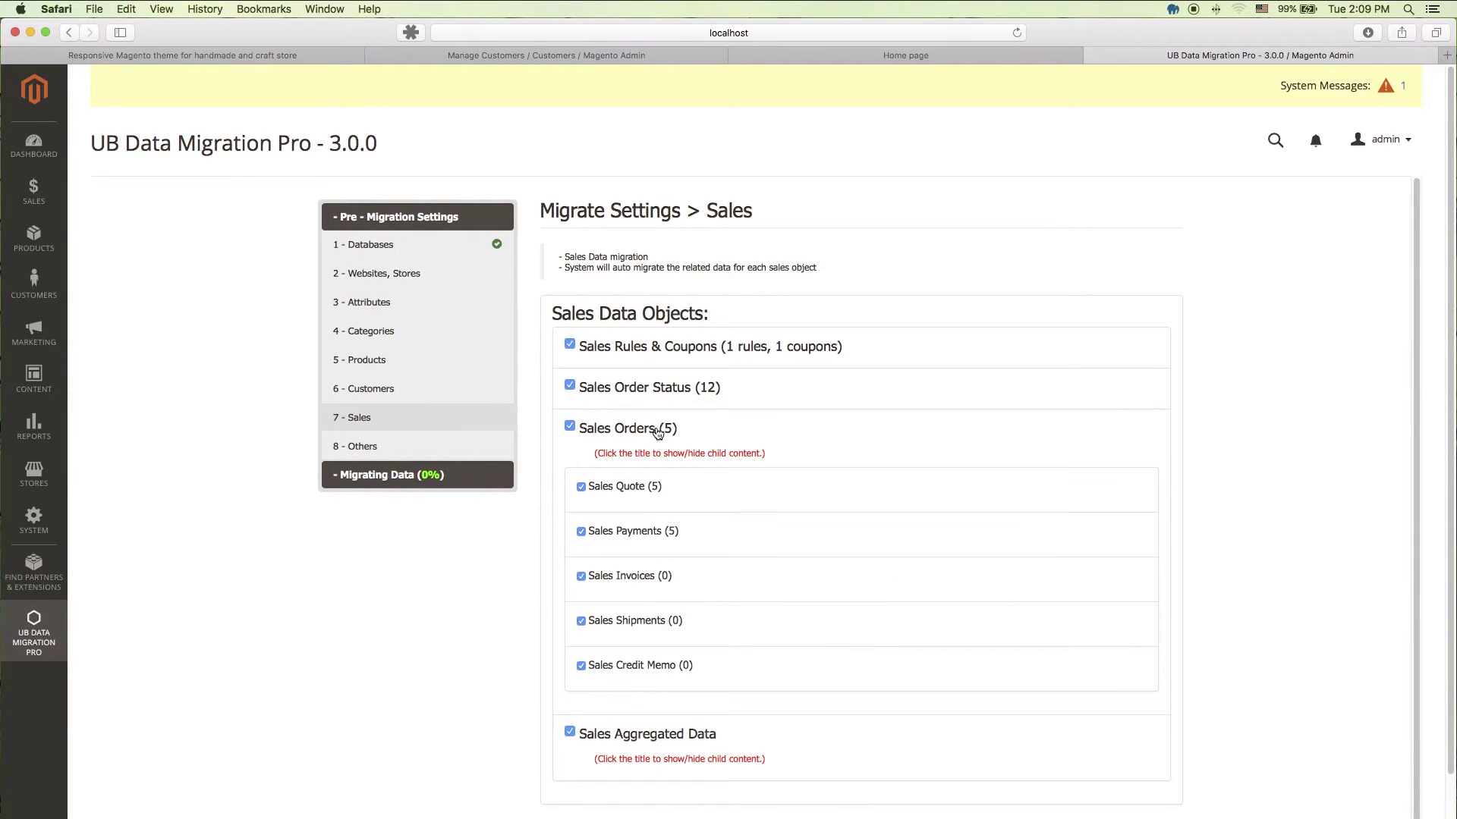
{"action": "left_click", "coordinate": [657, 431]}
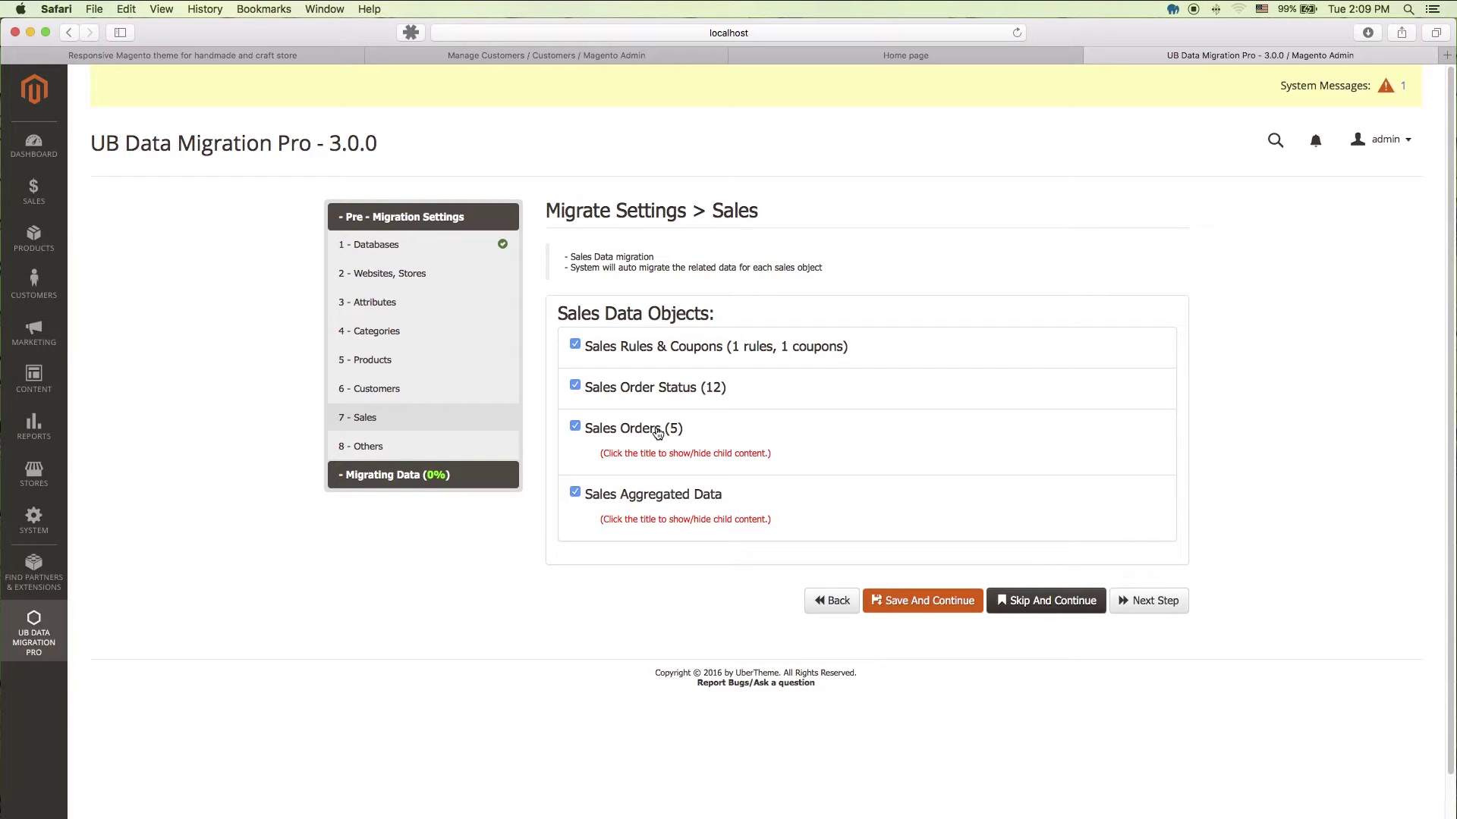
{"action": "left_click", "coordinate": [952, 603]}
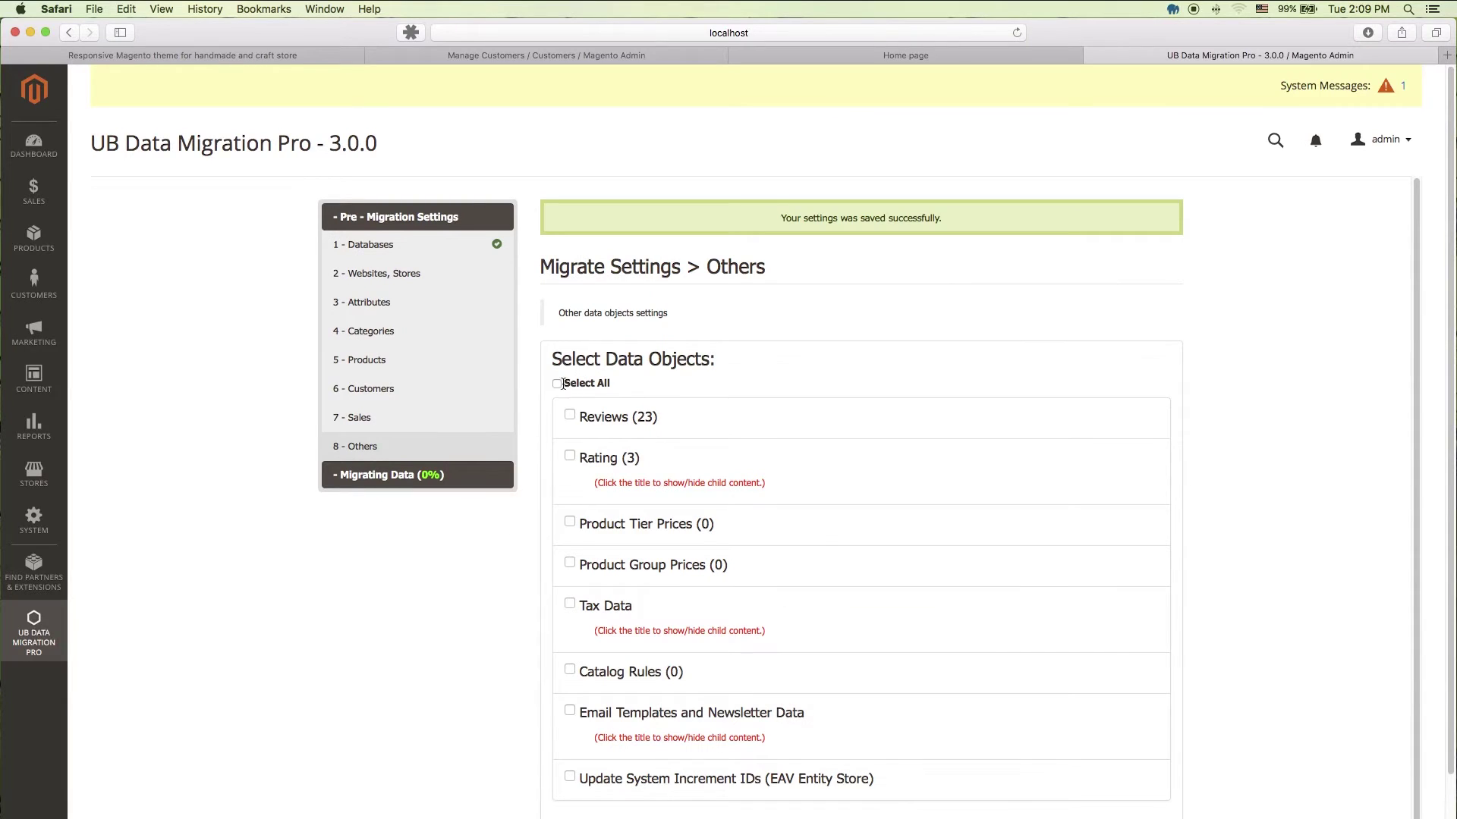
Step: Select every Others object, Reviews through increment IDs, keeping Rating included, and save
{"action": "left_click", "coordinate": [557, 384]}
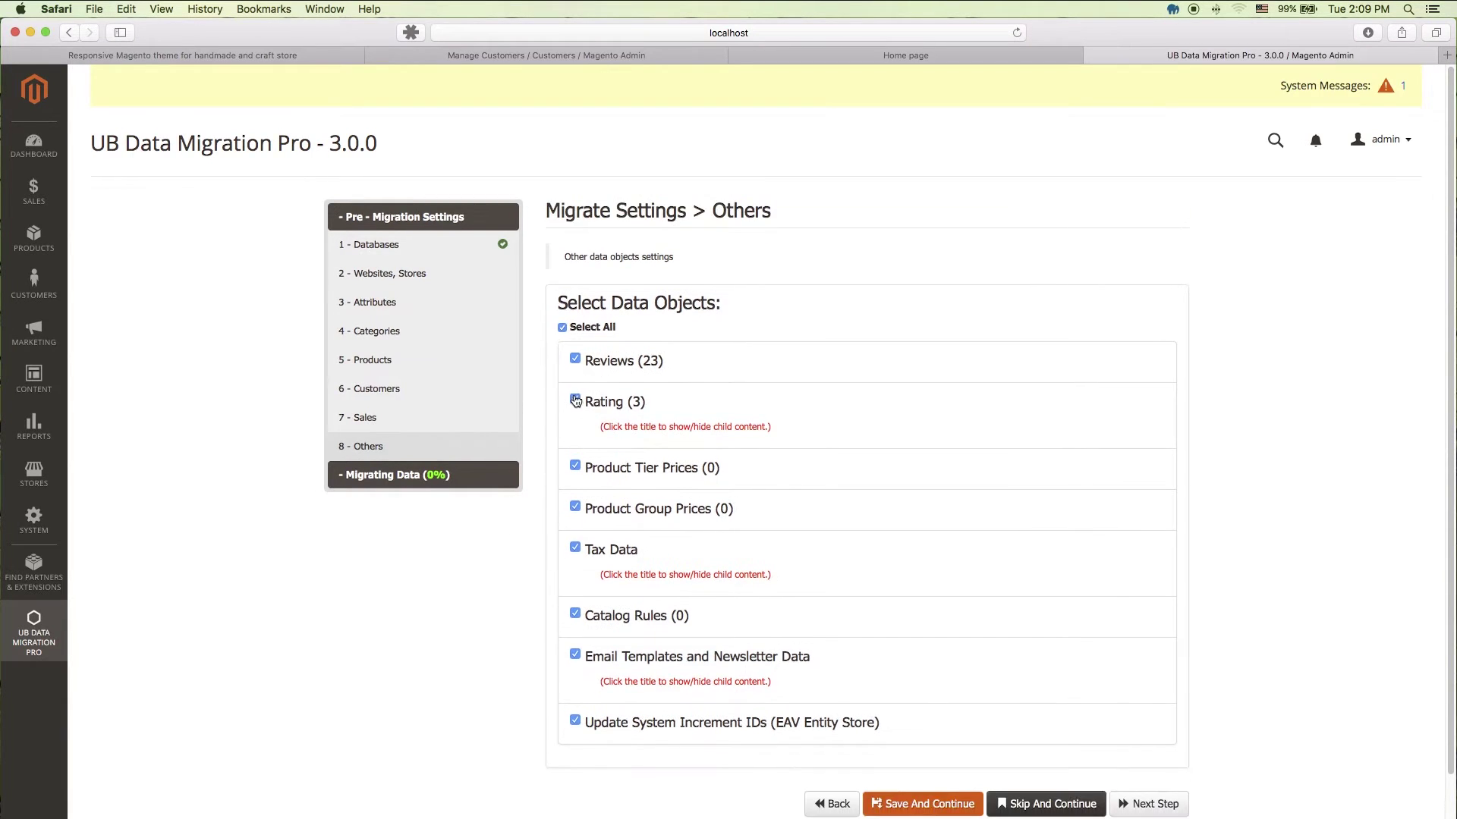
{"action": "left_click", "coordinate": [575, 400]}
{"action": "left_click", "coordinate": [575, 400]}
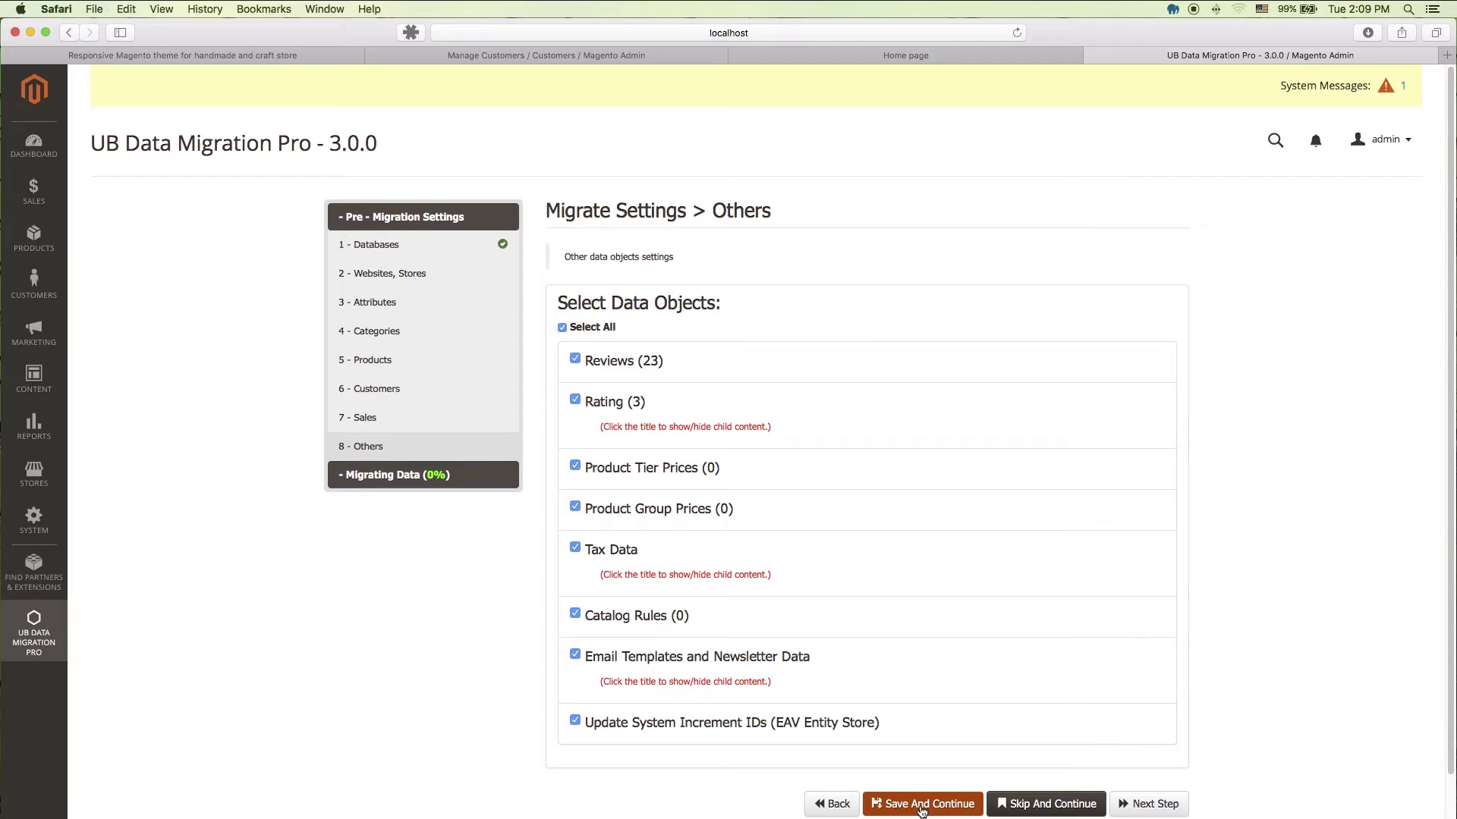
{"action": "left_click", "coordinate": [921, 806]}
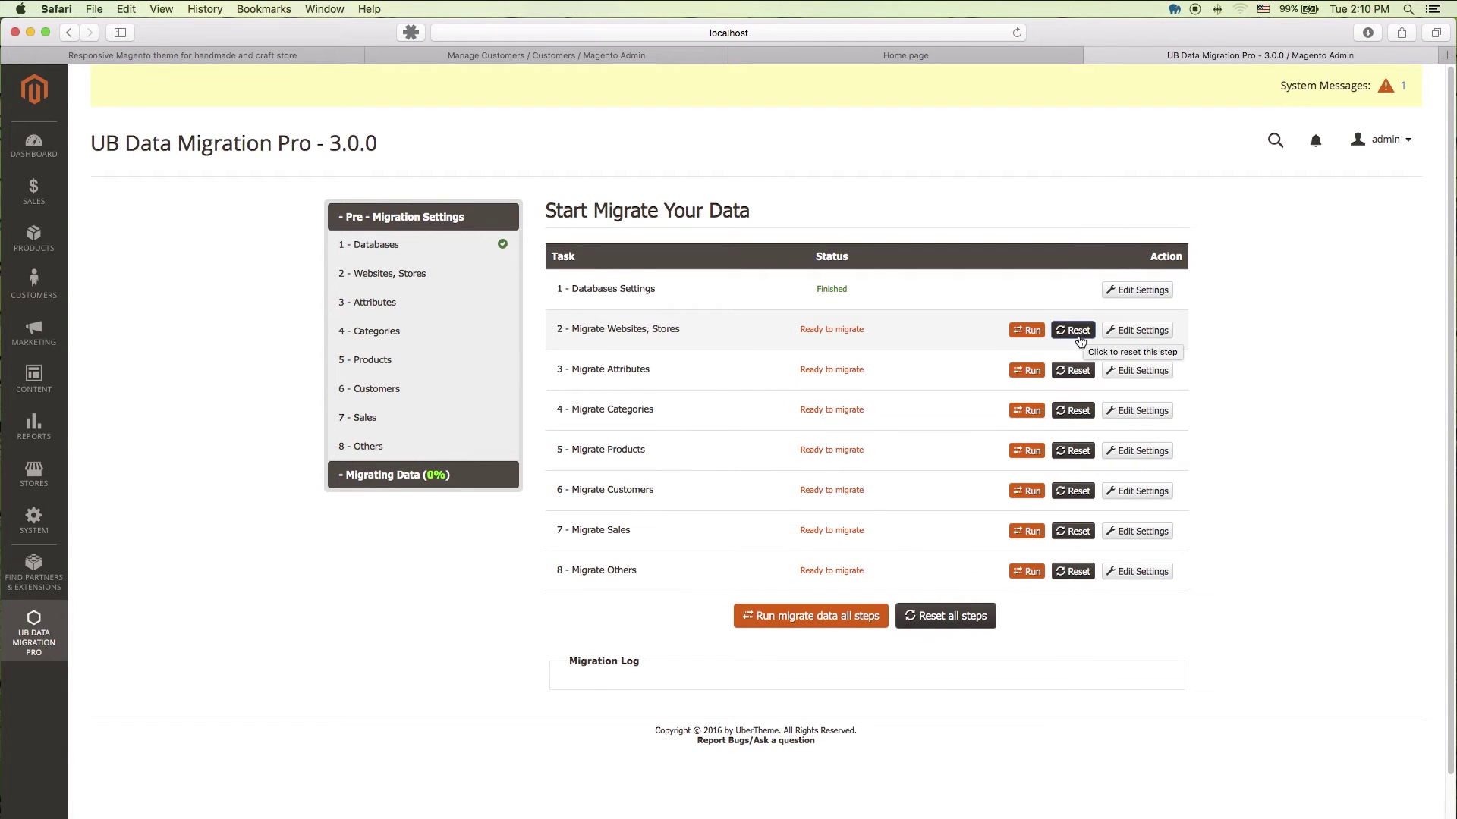
Step: Run the migration for all eight steps to 100% and review the migration log
{"action": "left_click", "coordinate": [820, 623]}
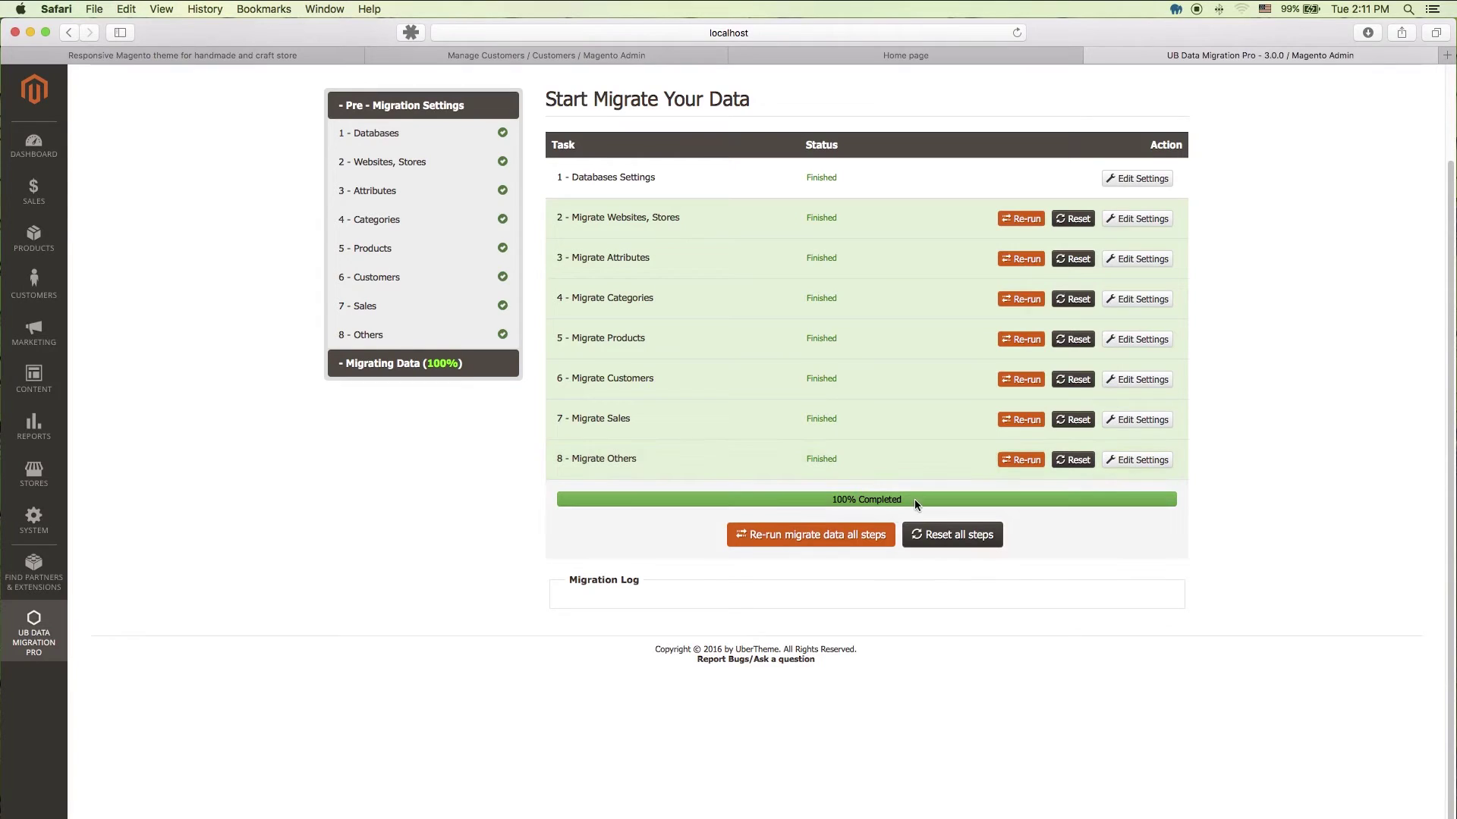
{"action": "left_click_drag", "start_coordinate": [913, 499], "coordinate": [821, 498]}
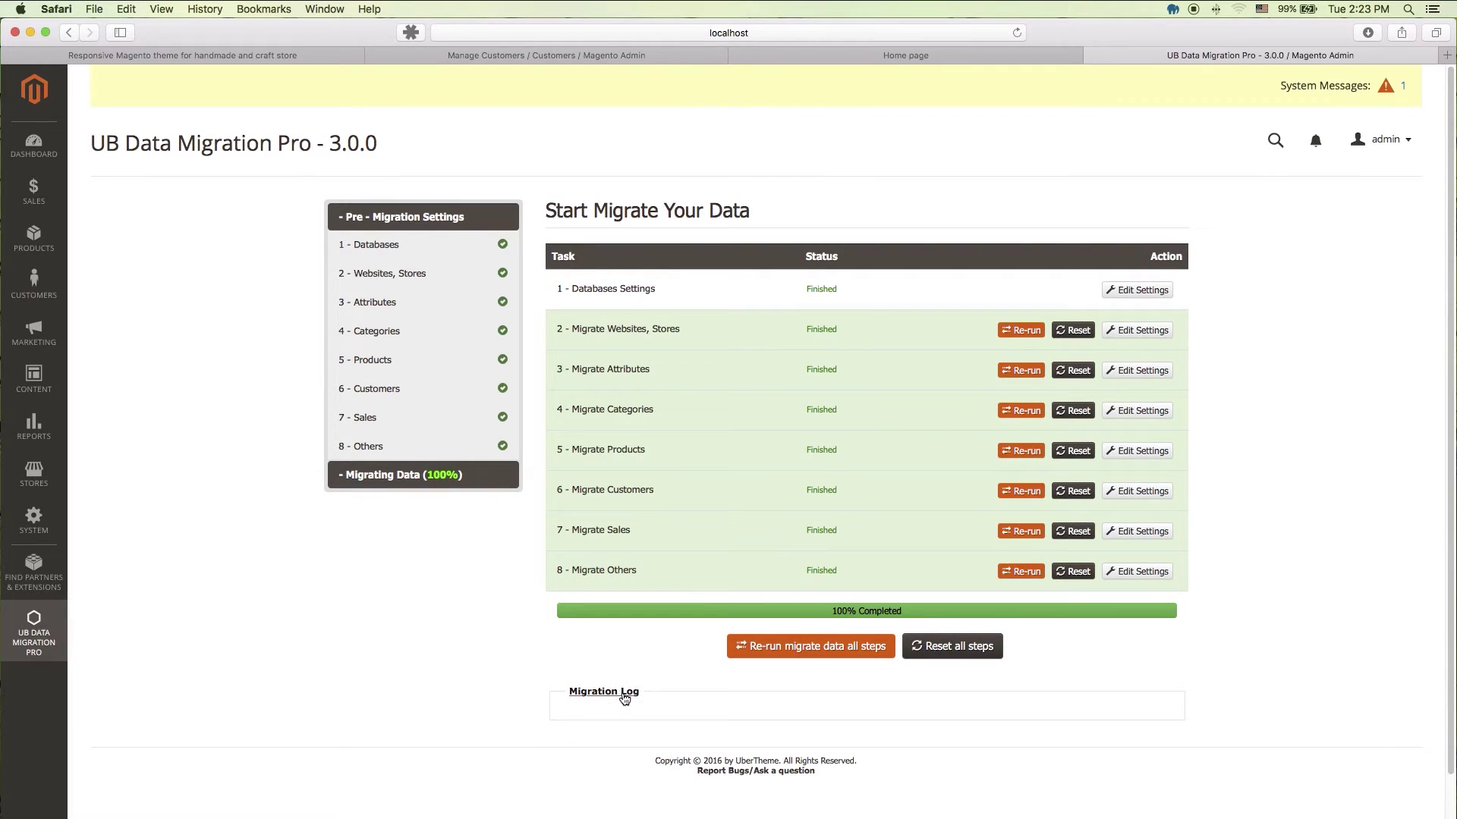
{"action": "left_click", "coordinate": [624, 699]}
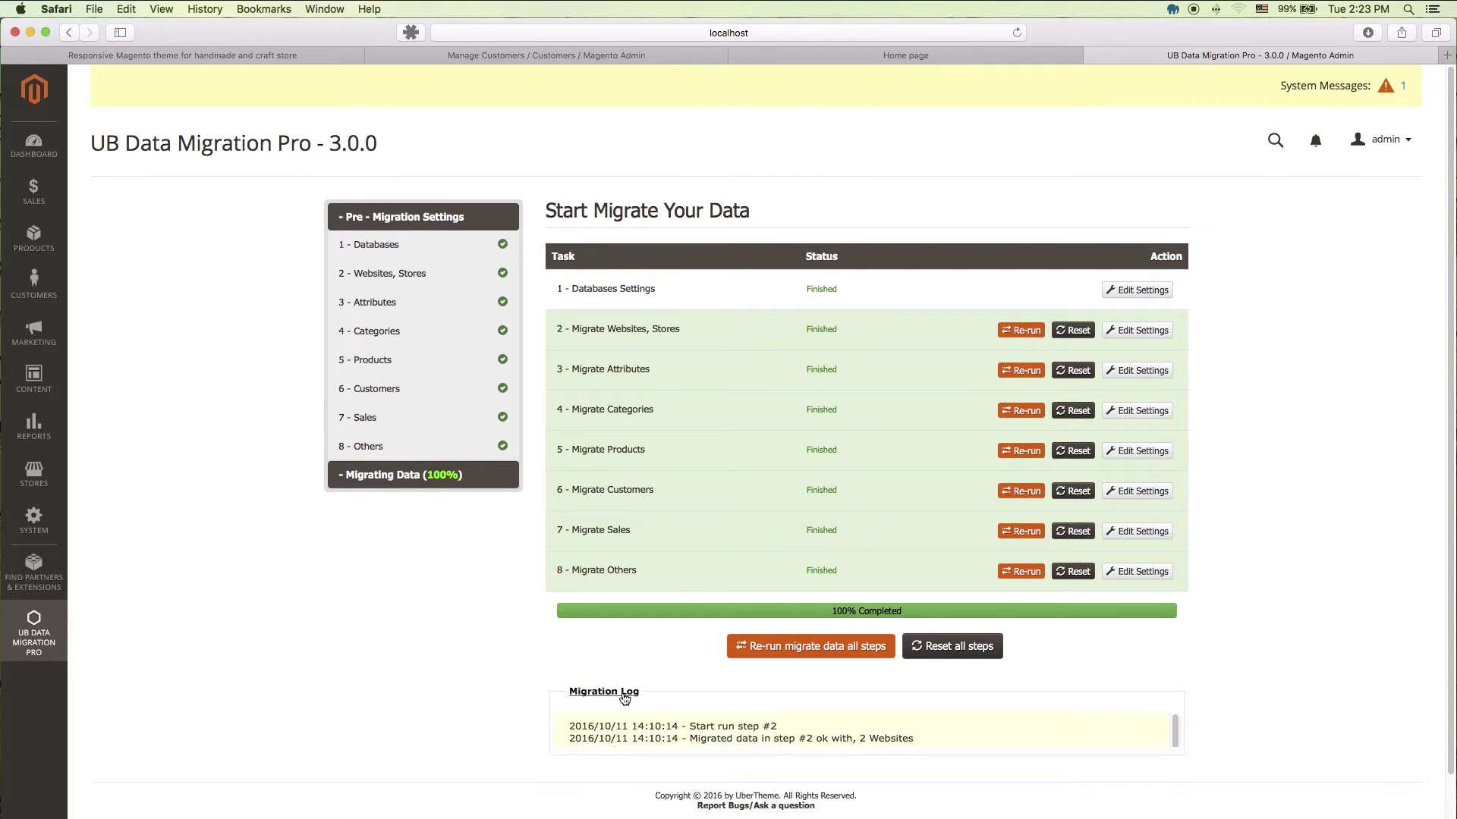
{"action": "scroll", "coordinate": [704, 776], "scroll_direction": "down", "scroll_amount": 3}
{"action": "scroll", "coordinate": [704, 776], "scroll_direction": "down", "scroll_amount": 8}
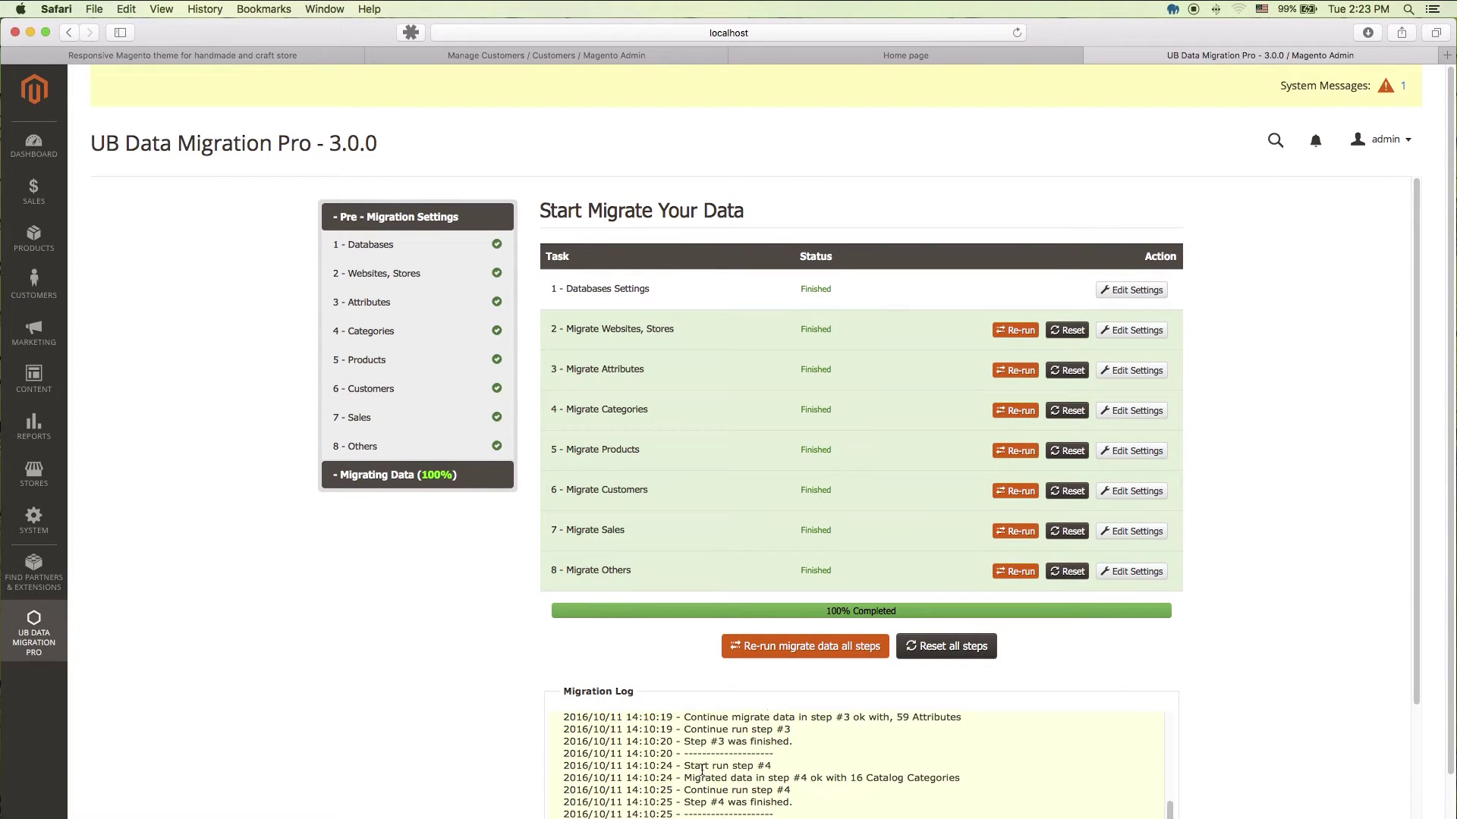
{"action": "left_click", "coordinate": [613, 692]}
Step: Copy the catalog and downloadable folders from the Magento 1 media folder
{"action": "key", "text": "super+Tab"}
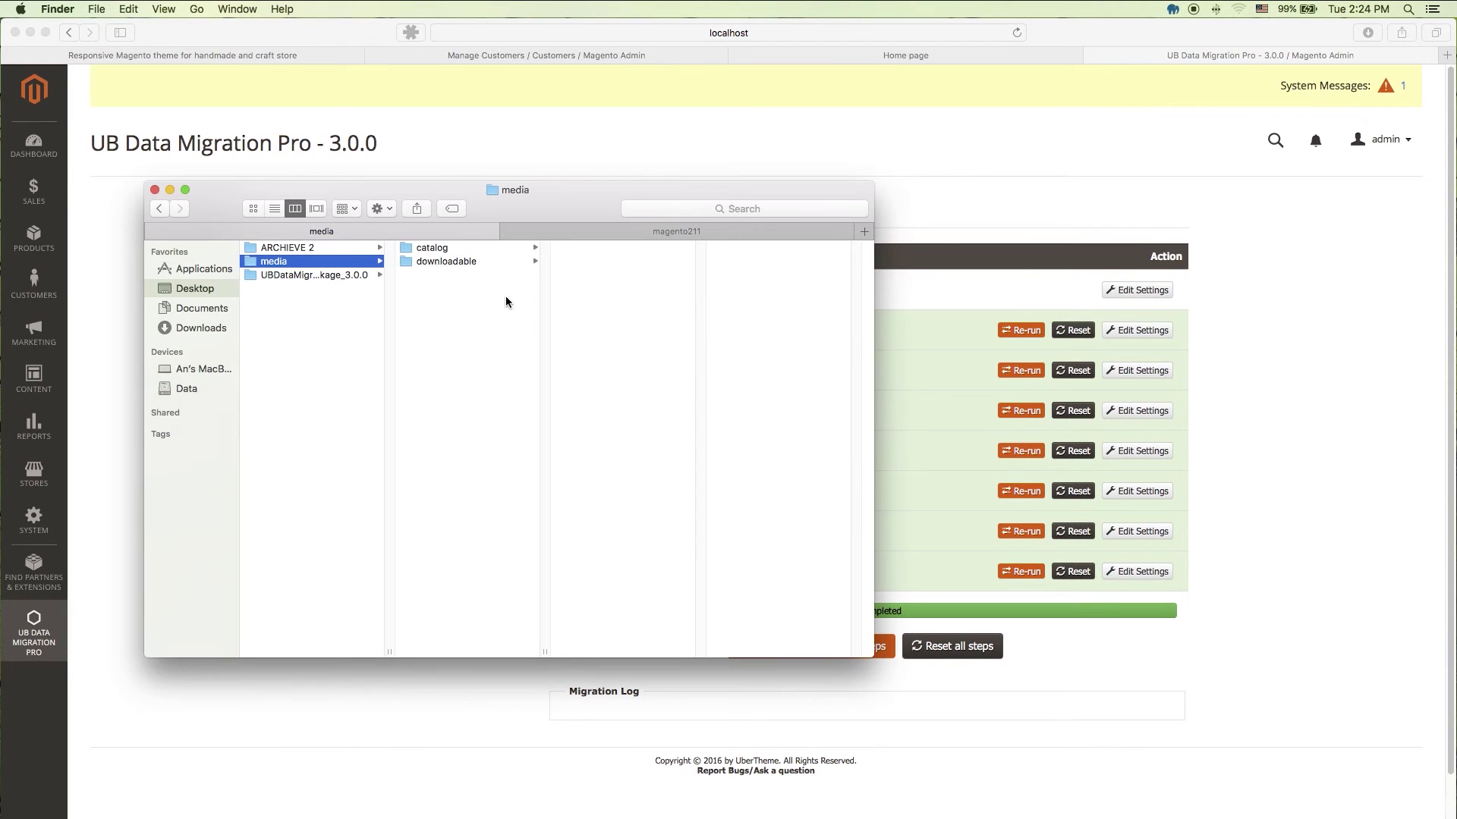
{"action": "left_click", "coordinate": [434, 248]}
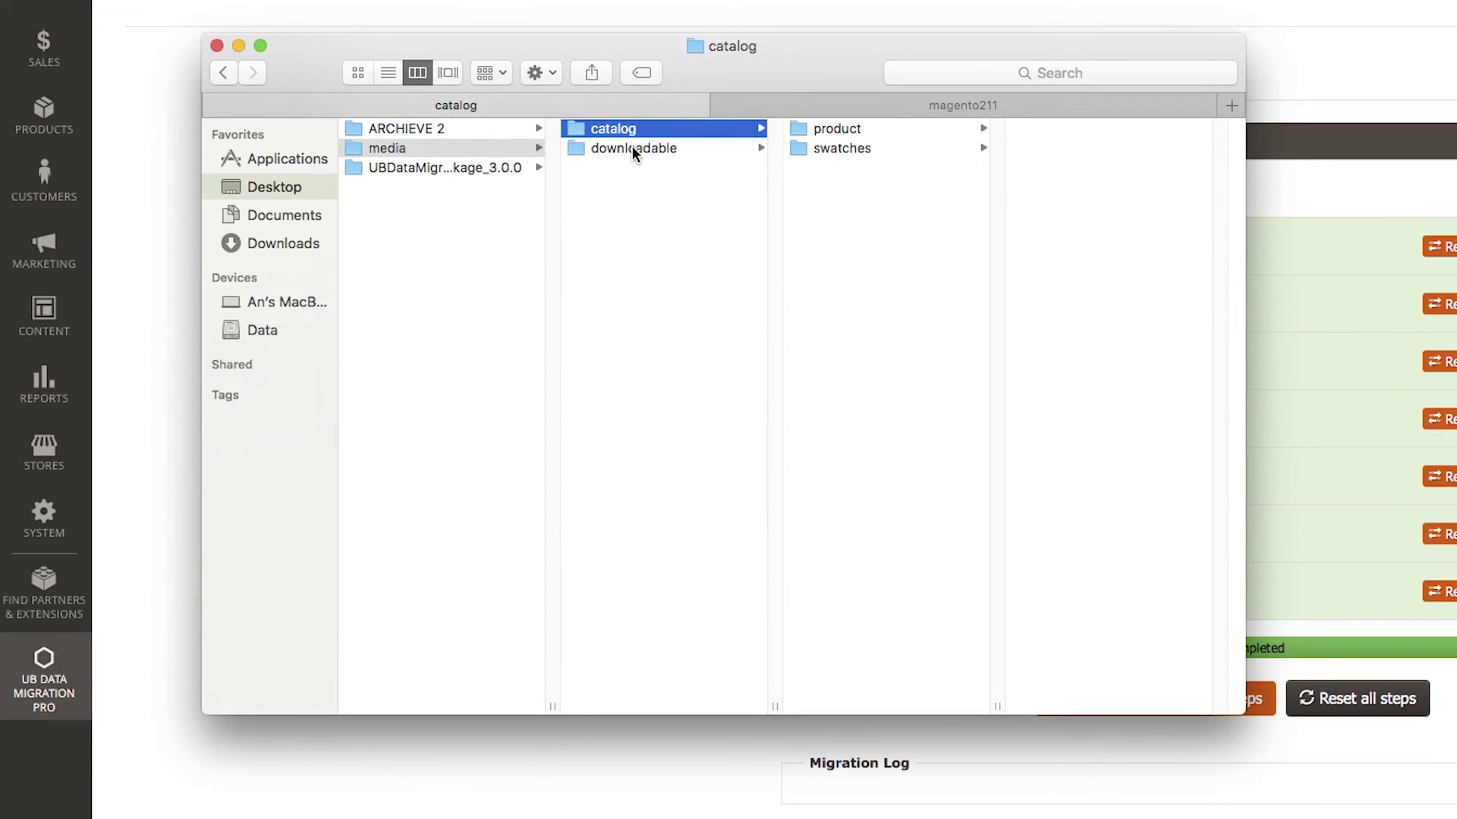
{"action": "left_click", "coordinate": [633, 149], "text": "shift"}
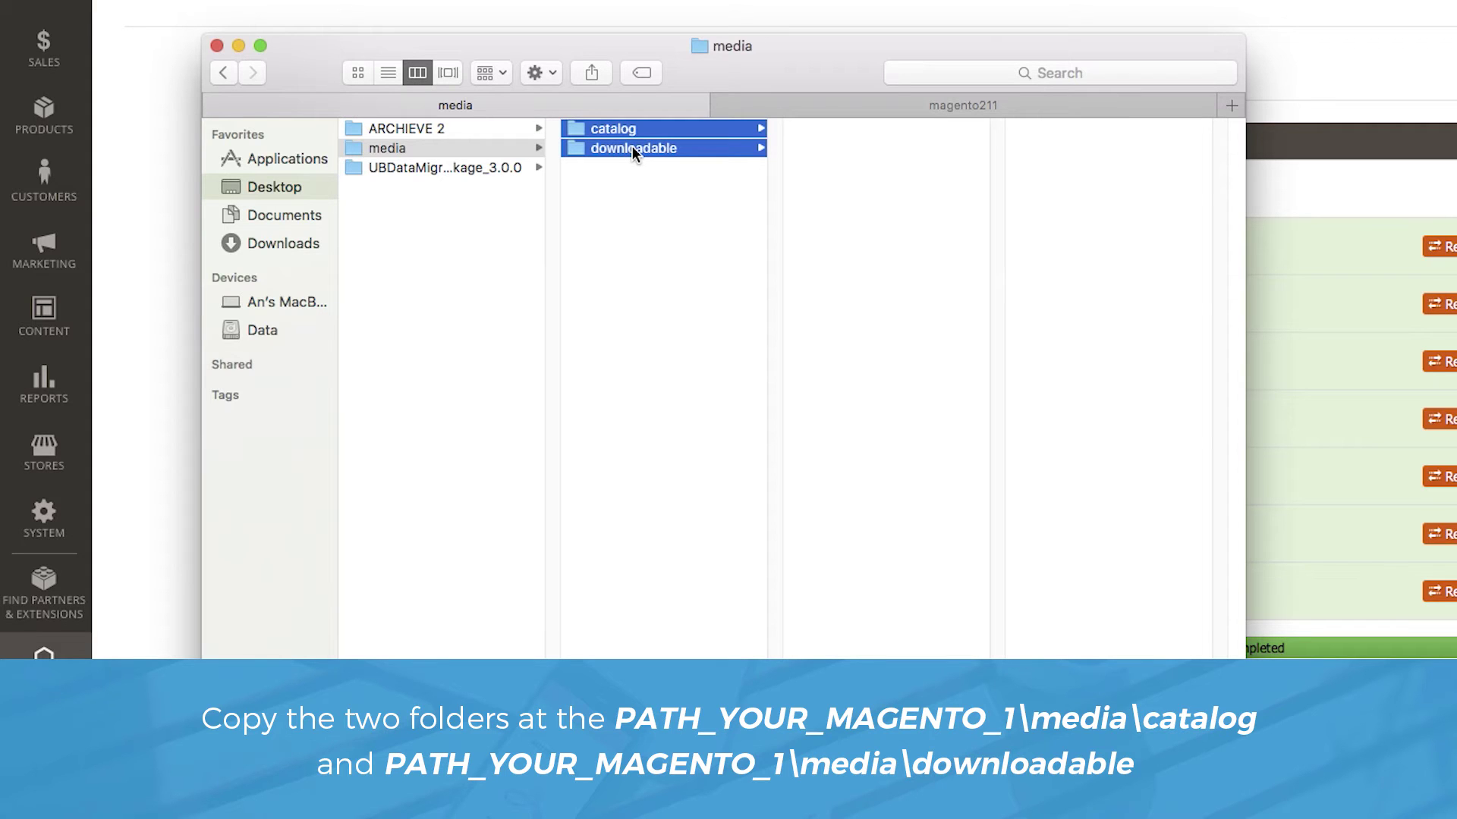
{"action": "right_click", "coordinate": [632, 150]}
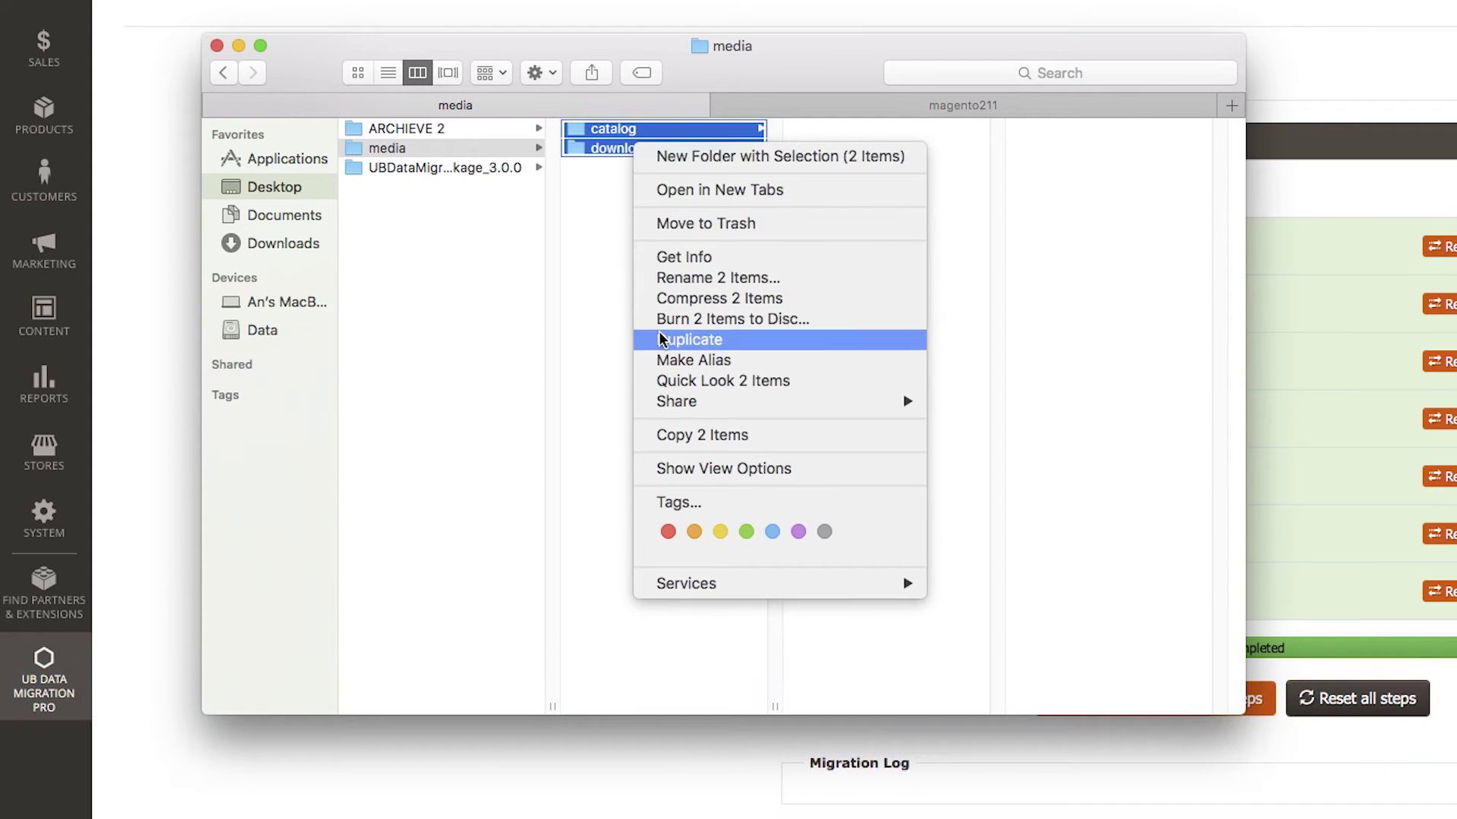
{"action": "left_click", "coordinate": [667, 434]}
Step: Paste both folders into magento211's pub/media, replacing the existing downloadable folder
{"action": "left_click", "coordinate": [616, 403]}
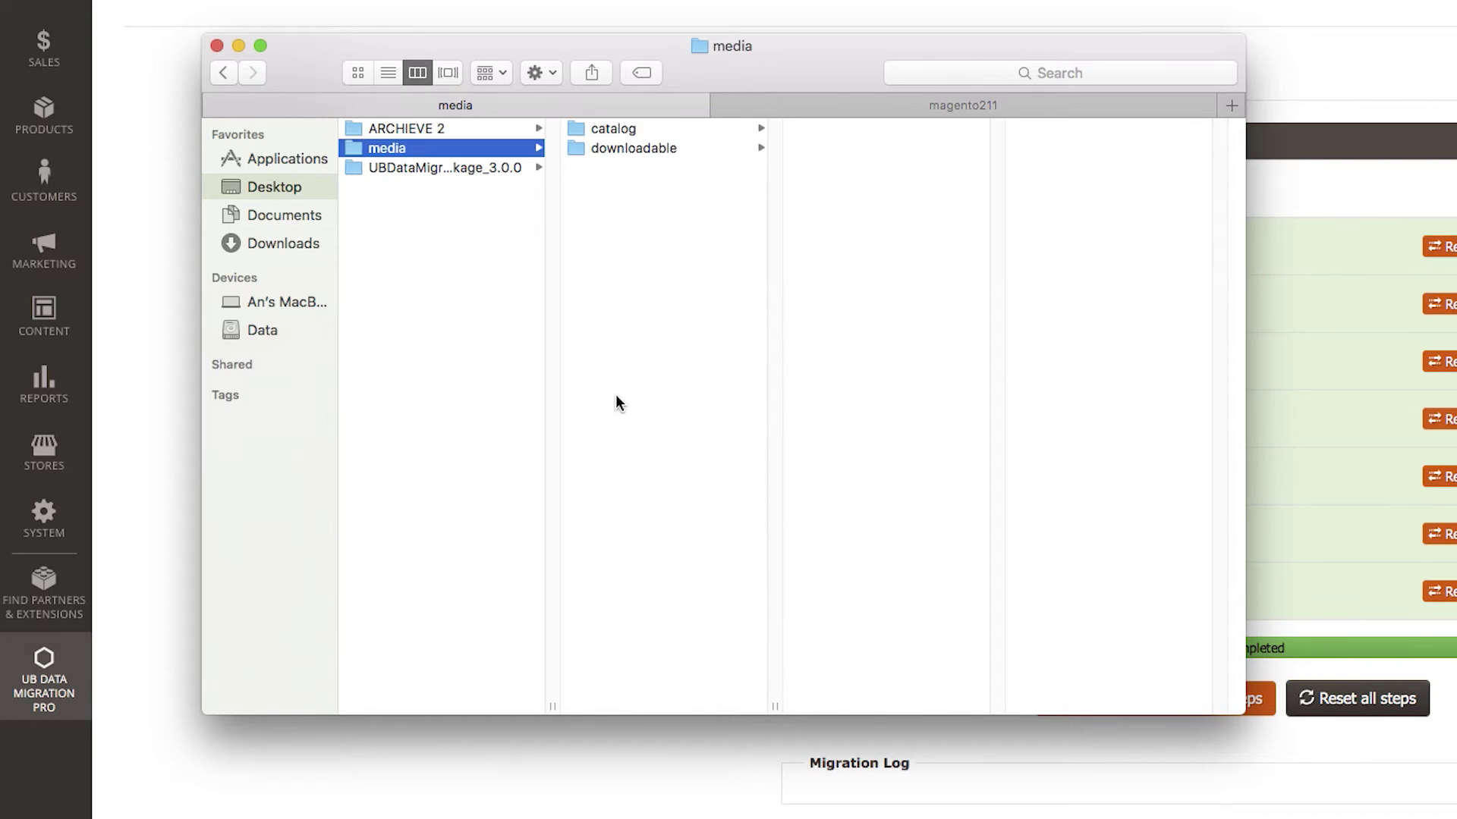
{"action": "left_click", "coordinate": [1059, 108]}
{"action": "right_click", "coordinate": [434, 343]}
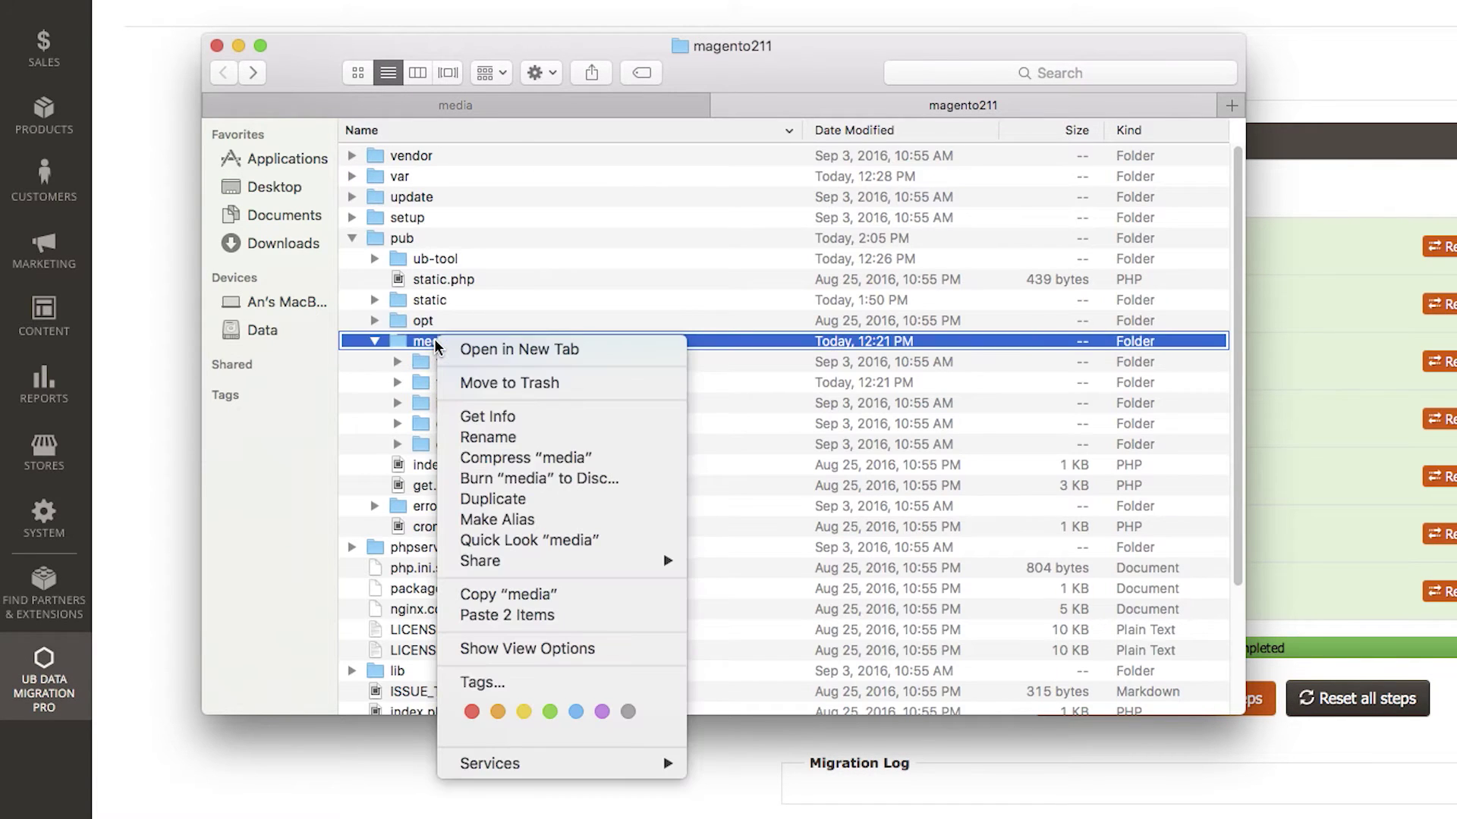
{"action": "left_click", "coordinate": [493, 616]}
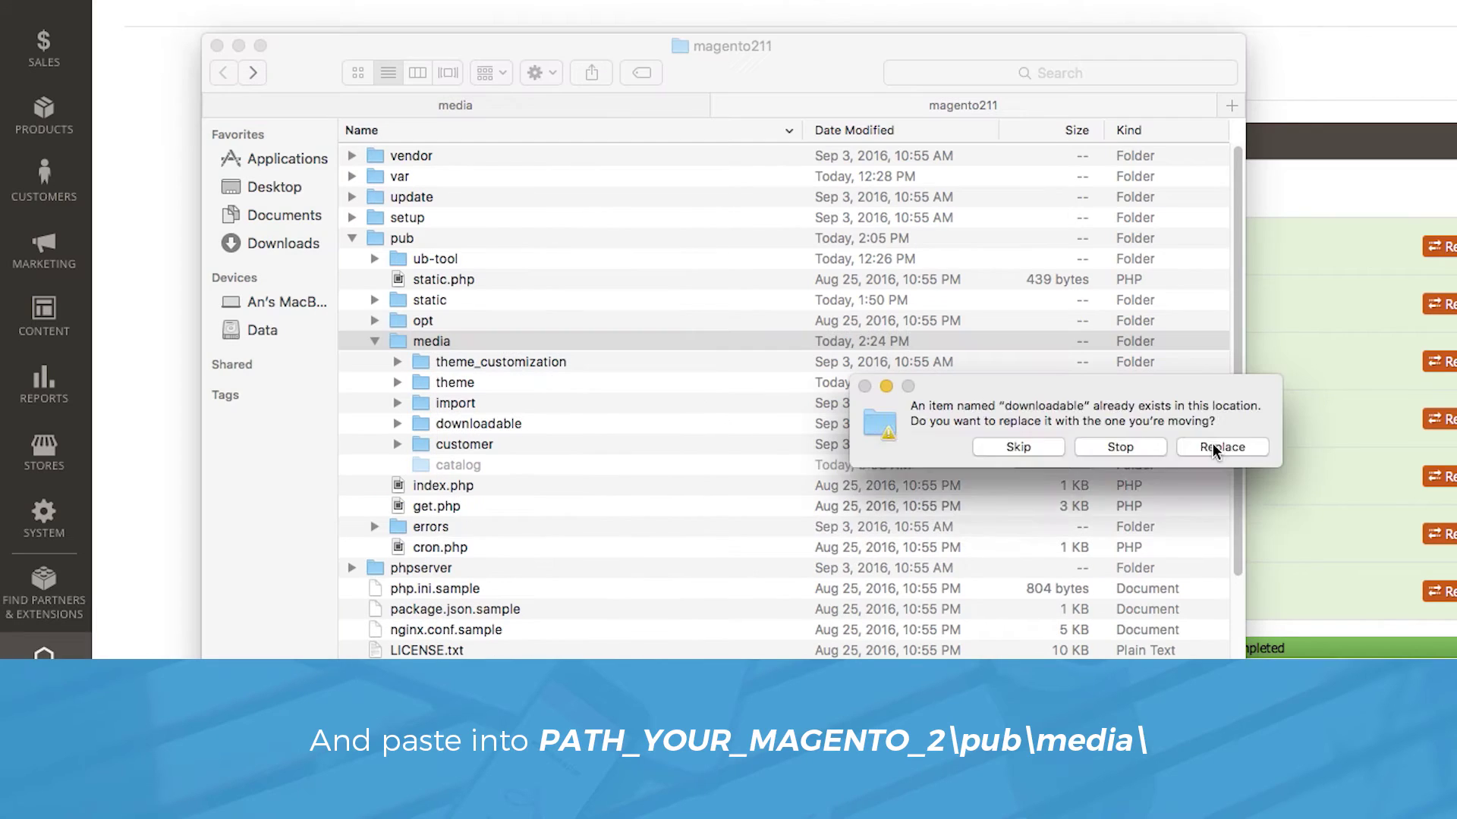
{"action": "left_click", "coordinate": [1220, 447]}
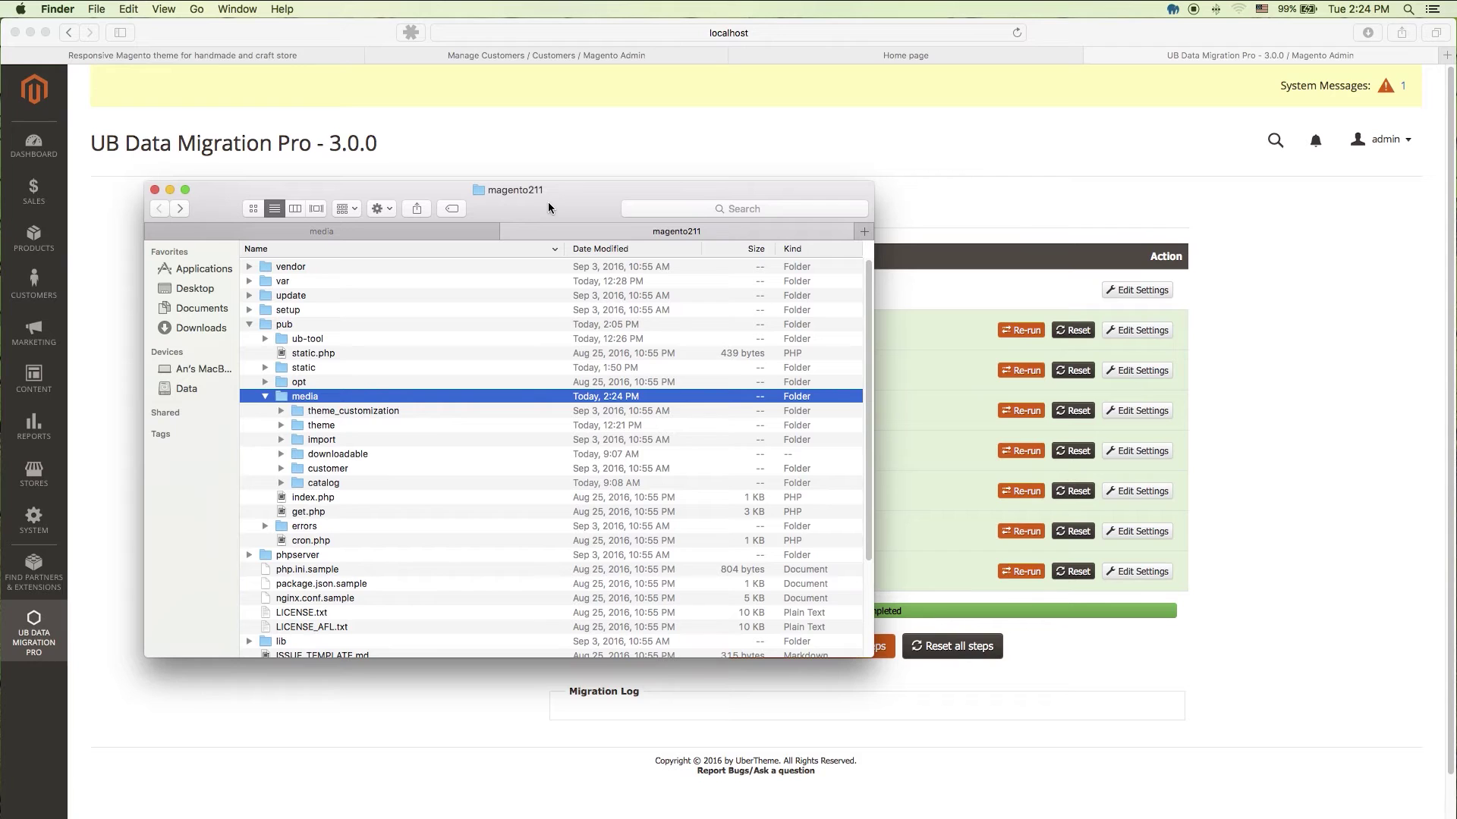
{"action": "left_click", "coordinate": [170, 190]}
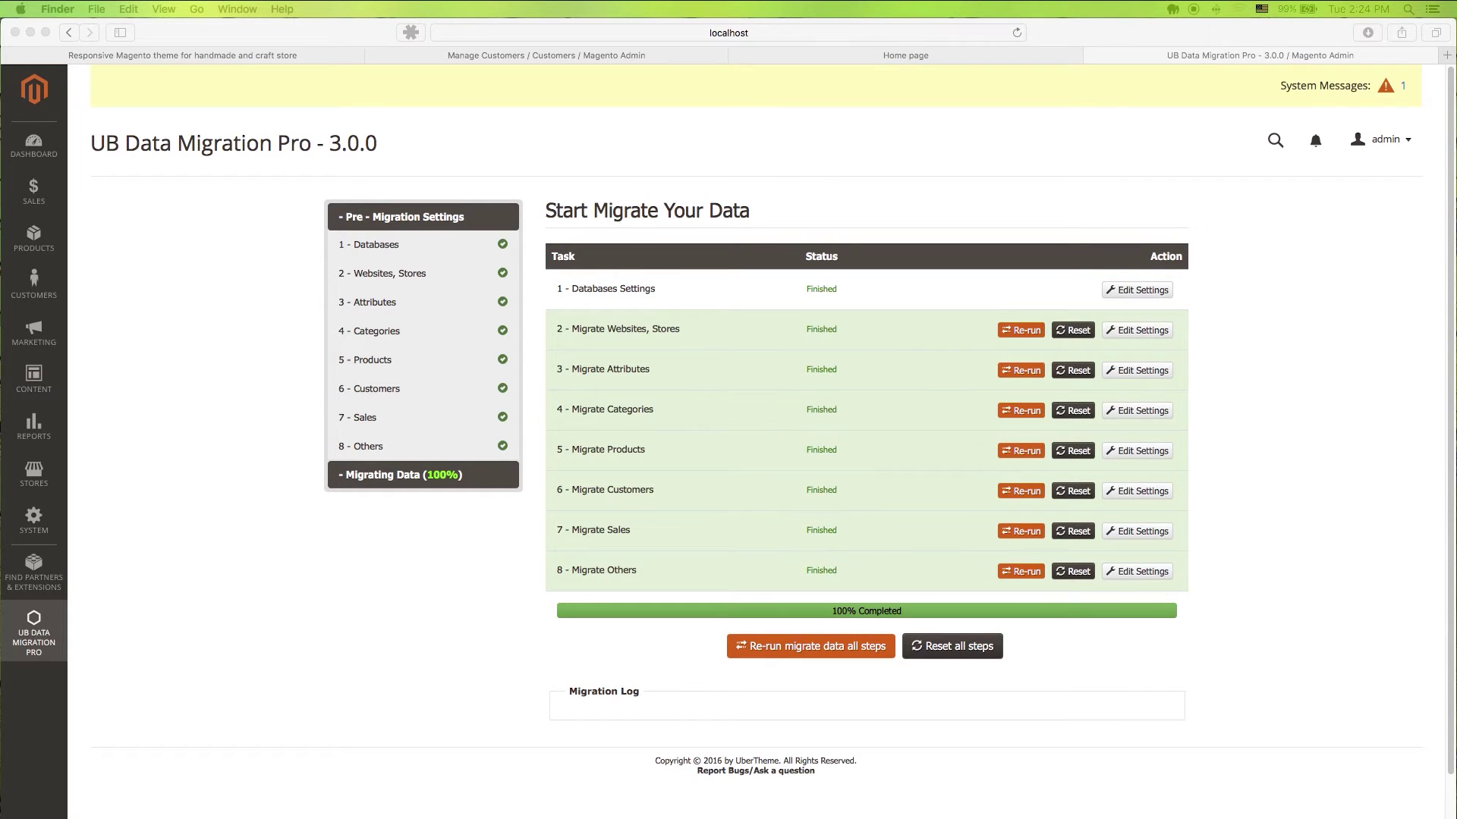
Step: Run php -f bin/magento cache:clean, indexer:reindex, then cache:clean again in Terminal
{"action": "key", "text": "super+Tab"}
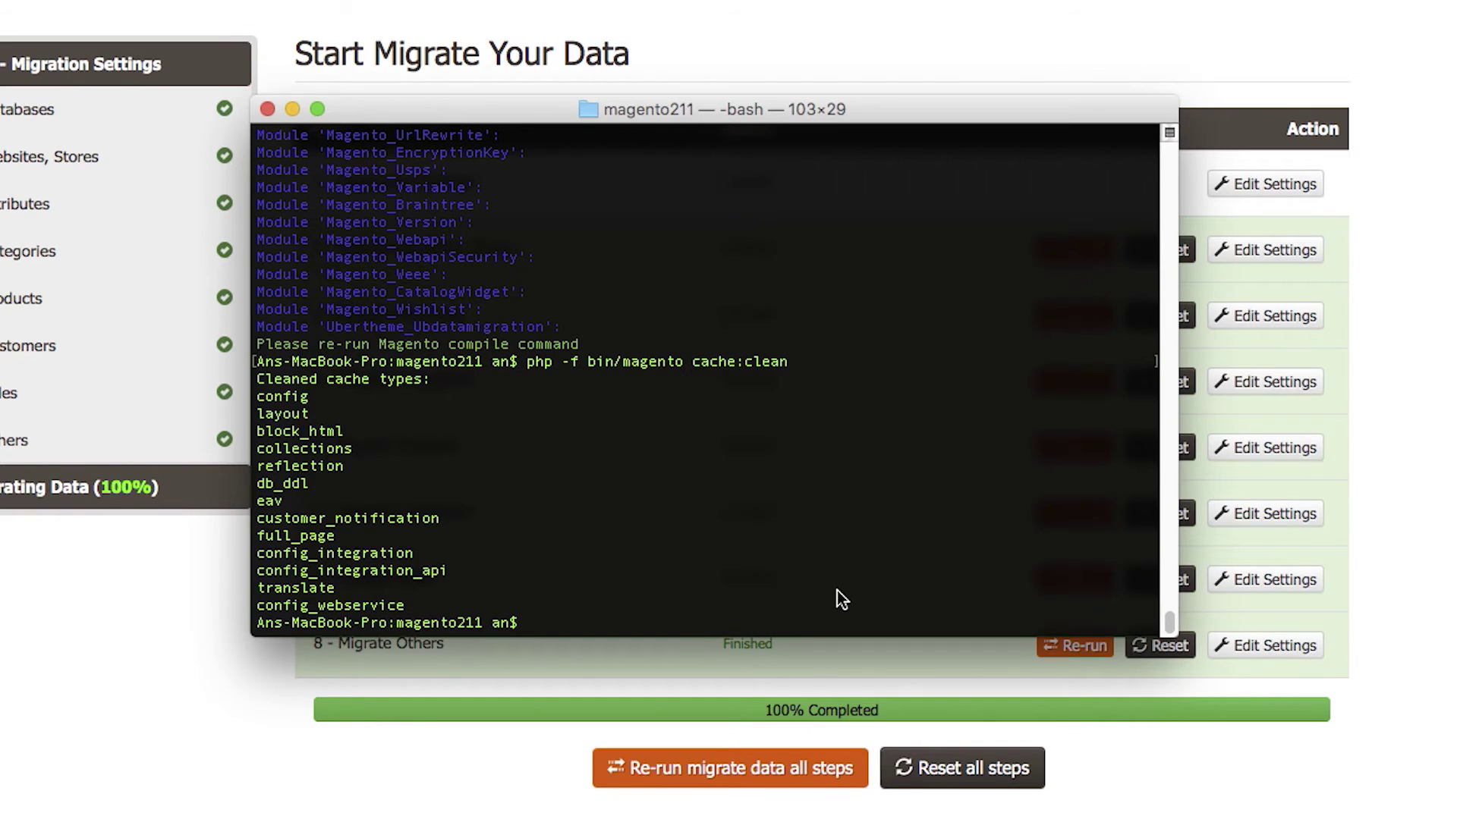
{"action": "type", "text": "php "}
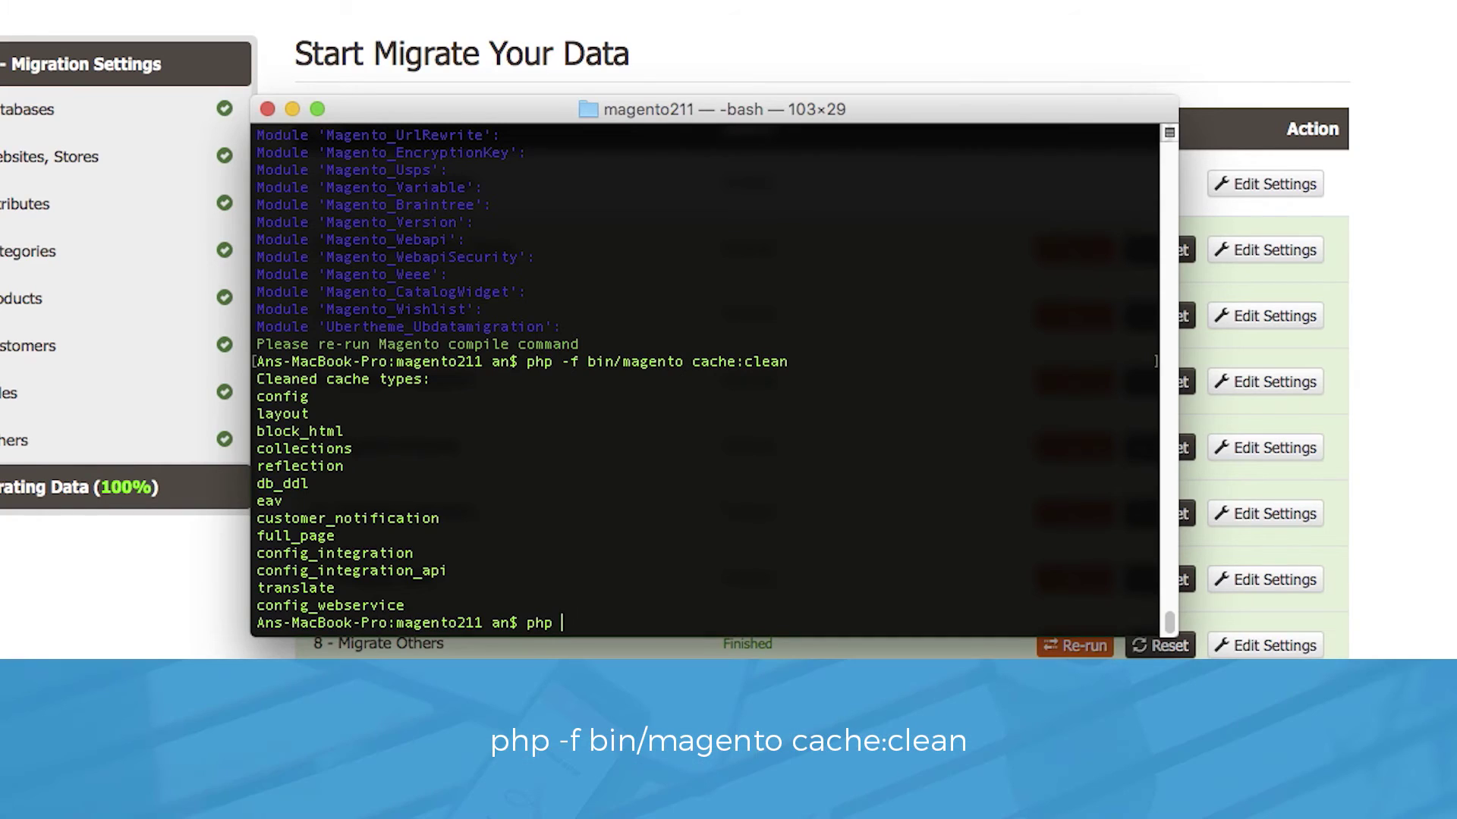
{"action": "type", "text": "-f bin/magento cac"}
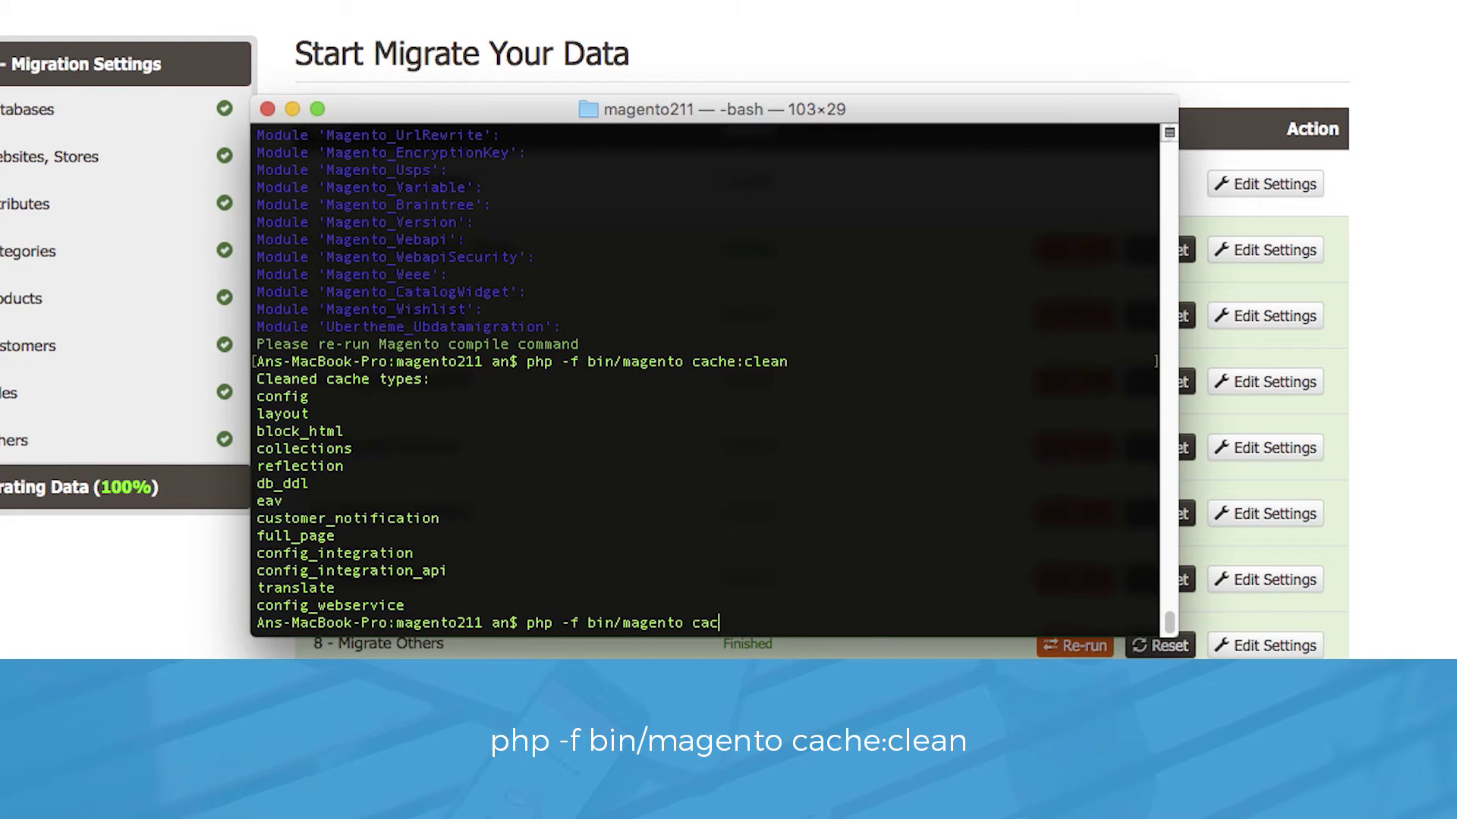
{"action": "type", "text": "he:clean"}
{"action": "key", "text": "Return"}
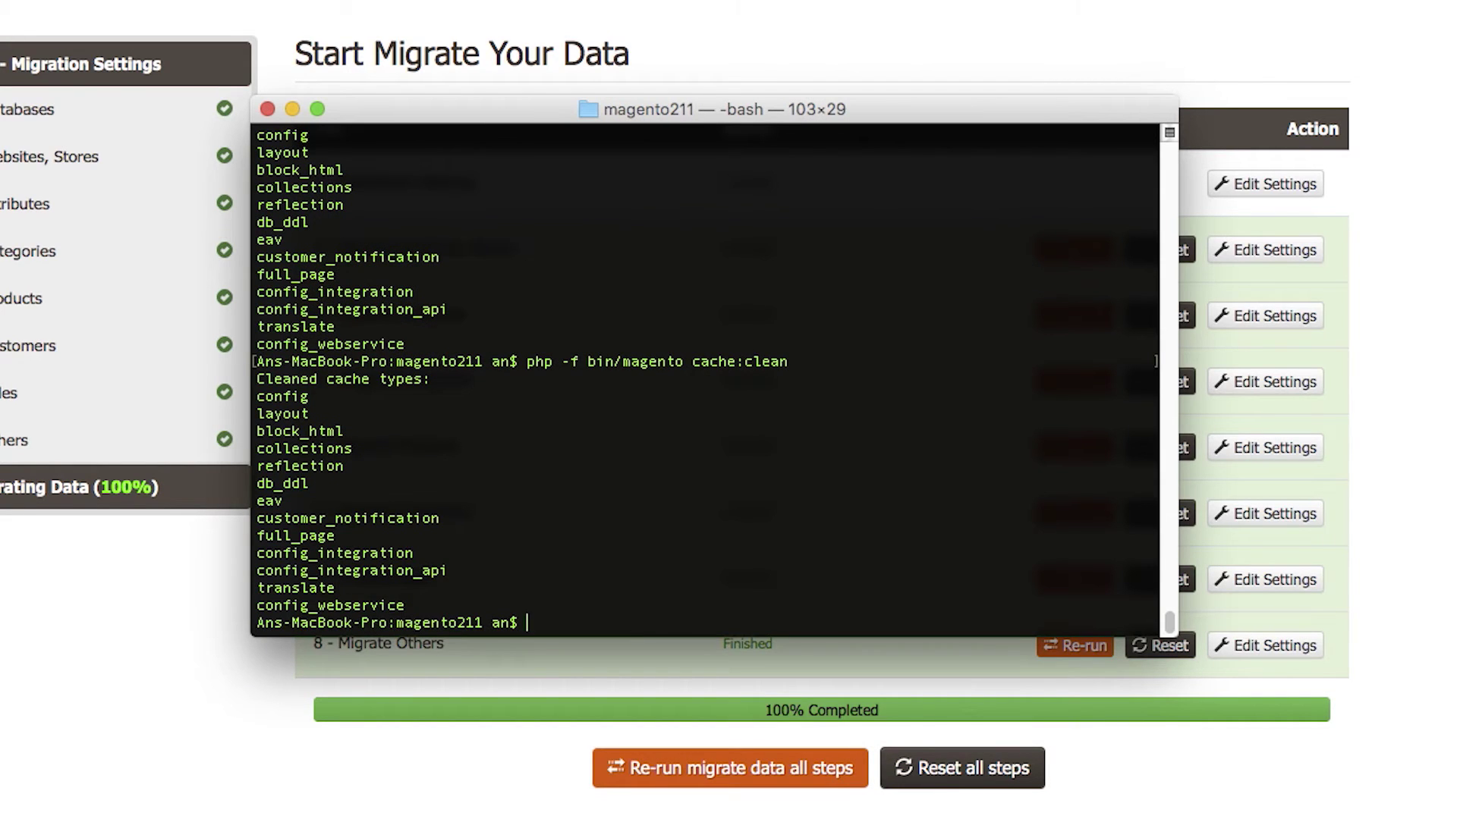
{"action": "type", "text": "php "}
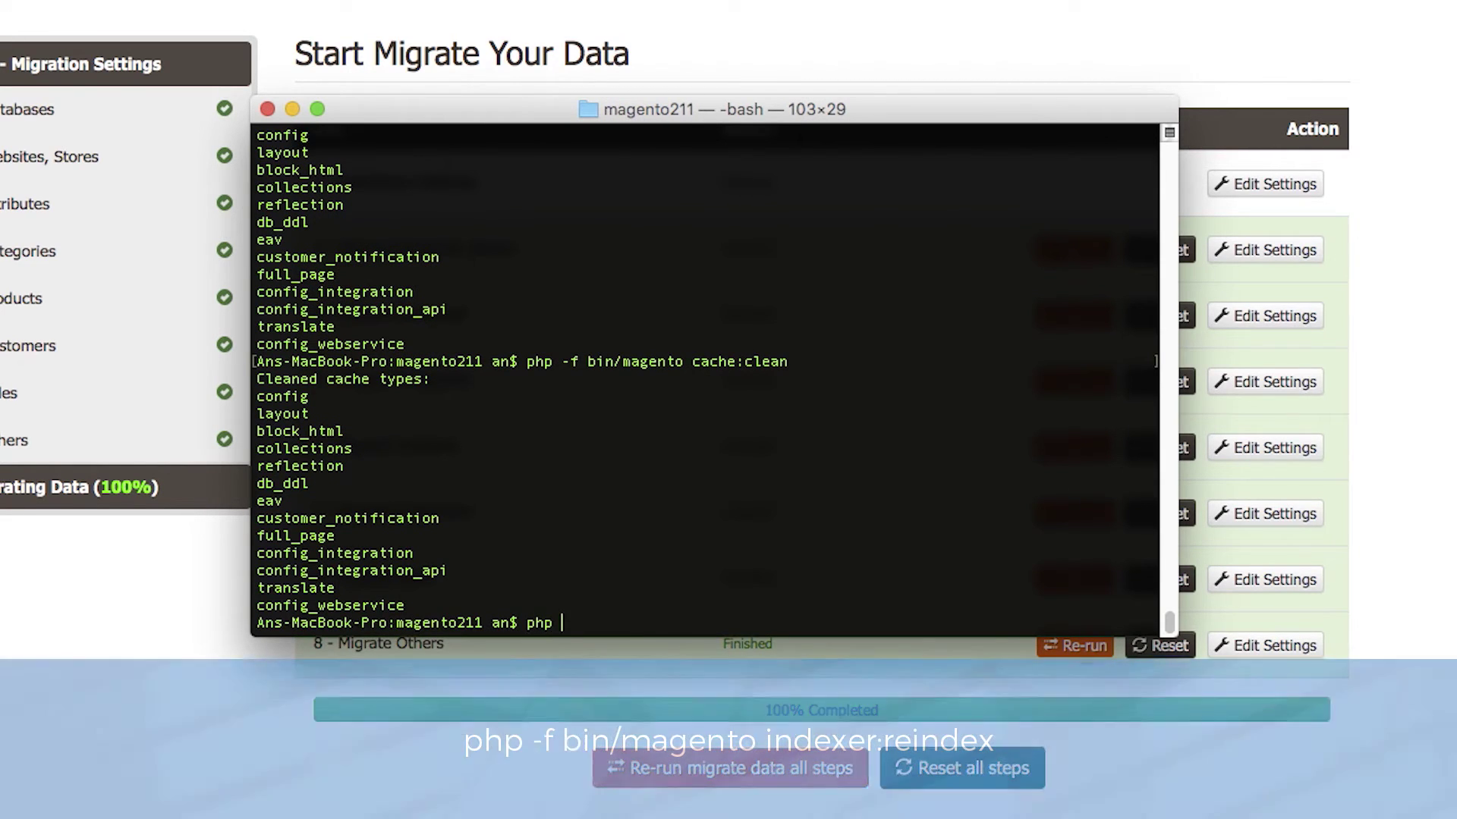
{"action": "type", "text": "-f"}
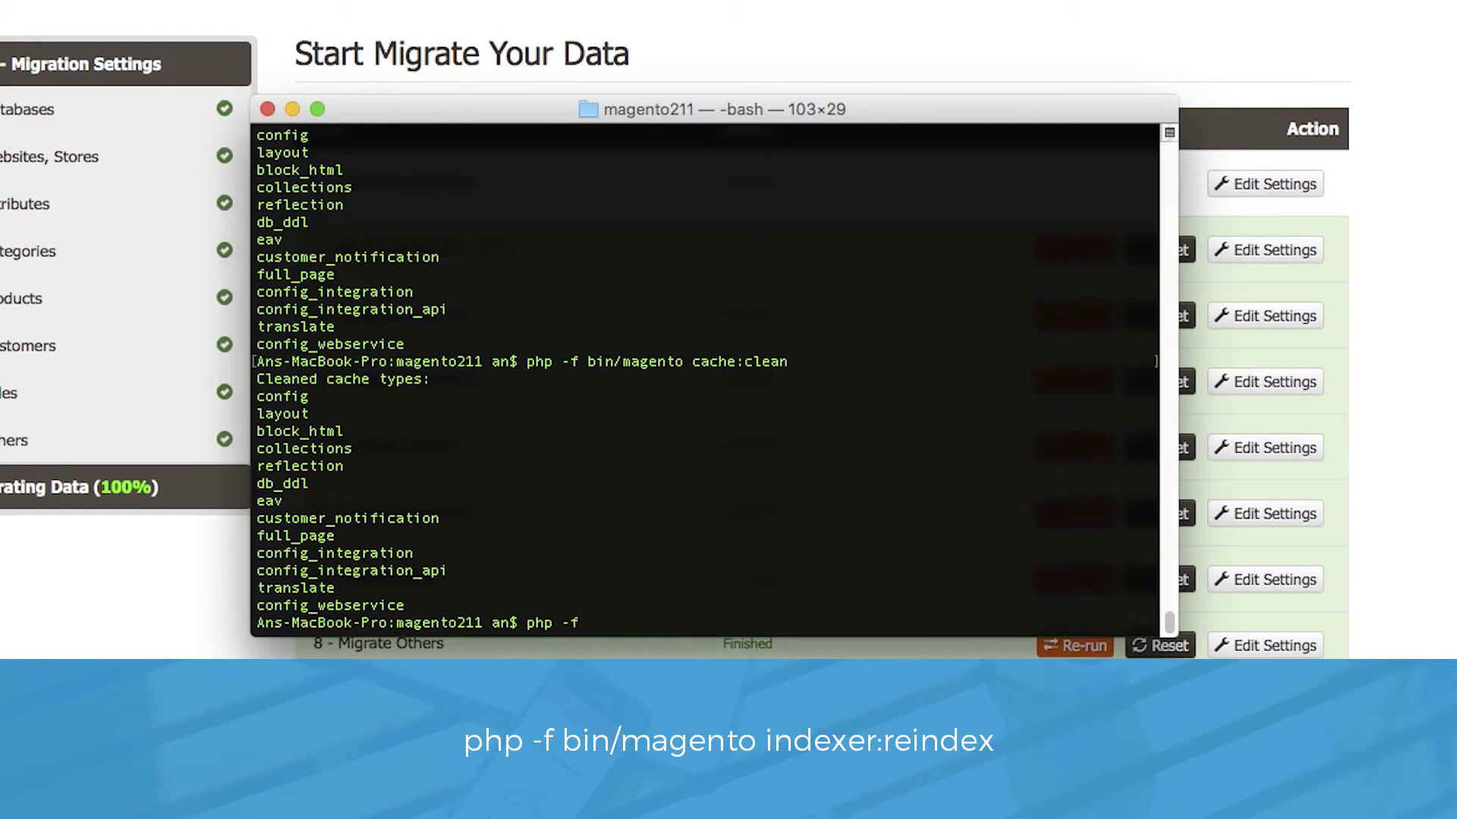
{"action": "type", "text": " bin/magento indexer:re"}
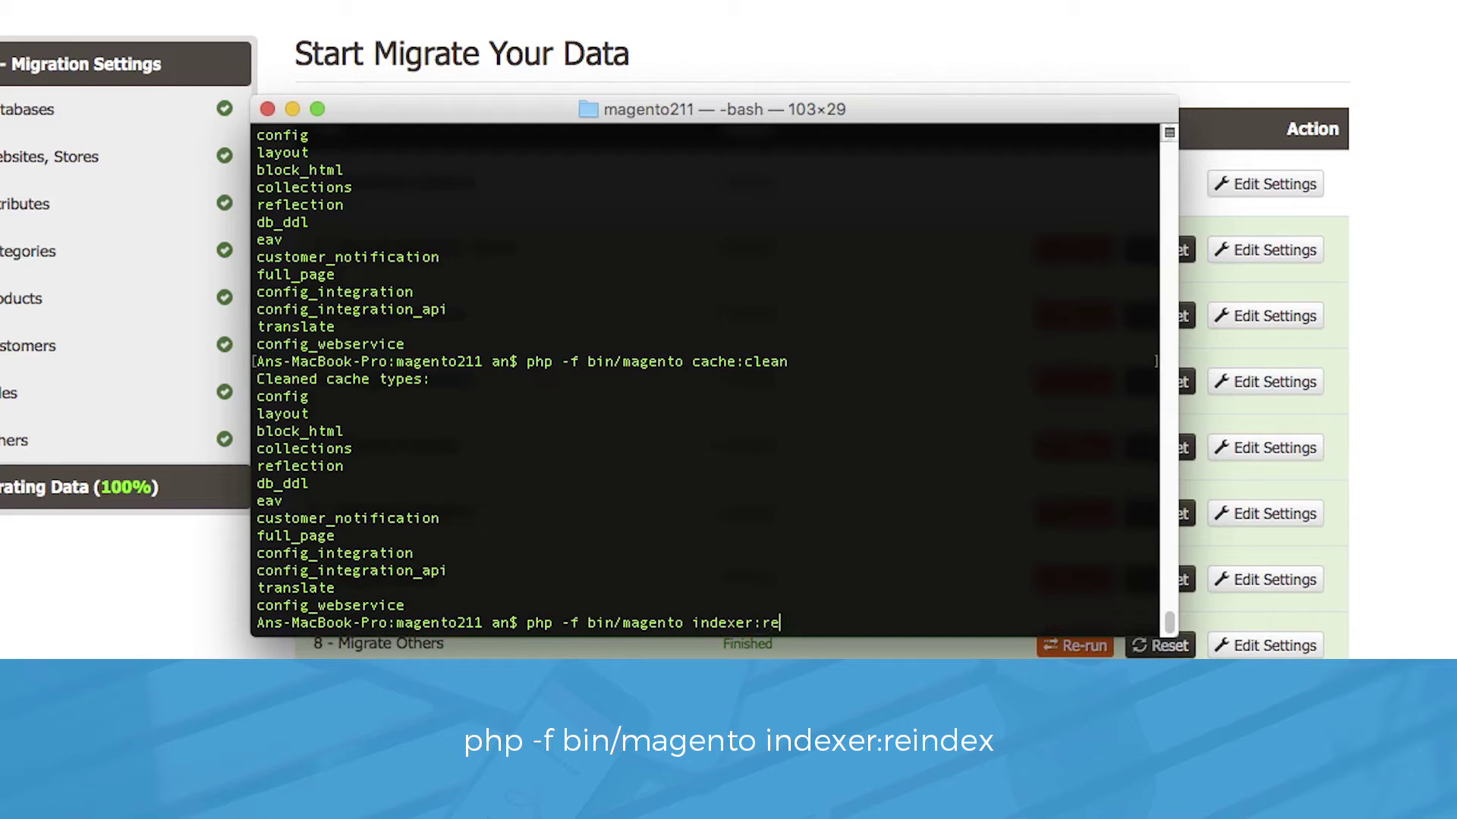
{"action": "type", "text": "index"}
{"action": "key", "text": "Return"}
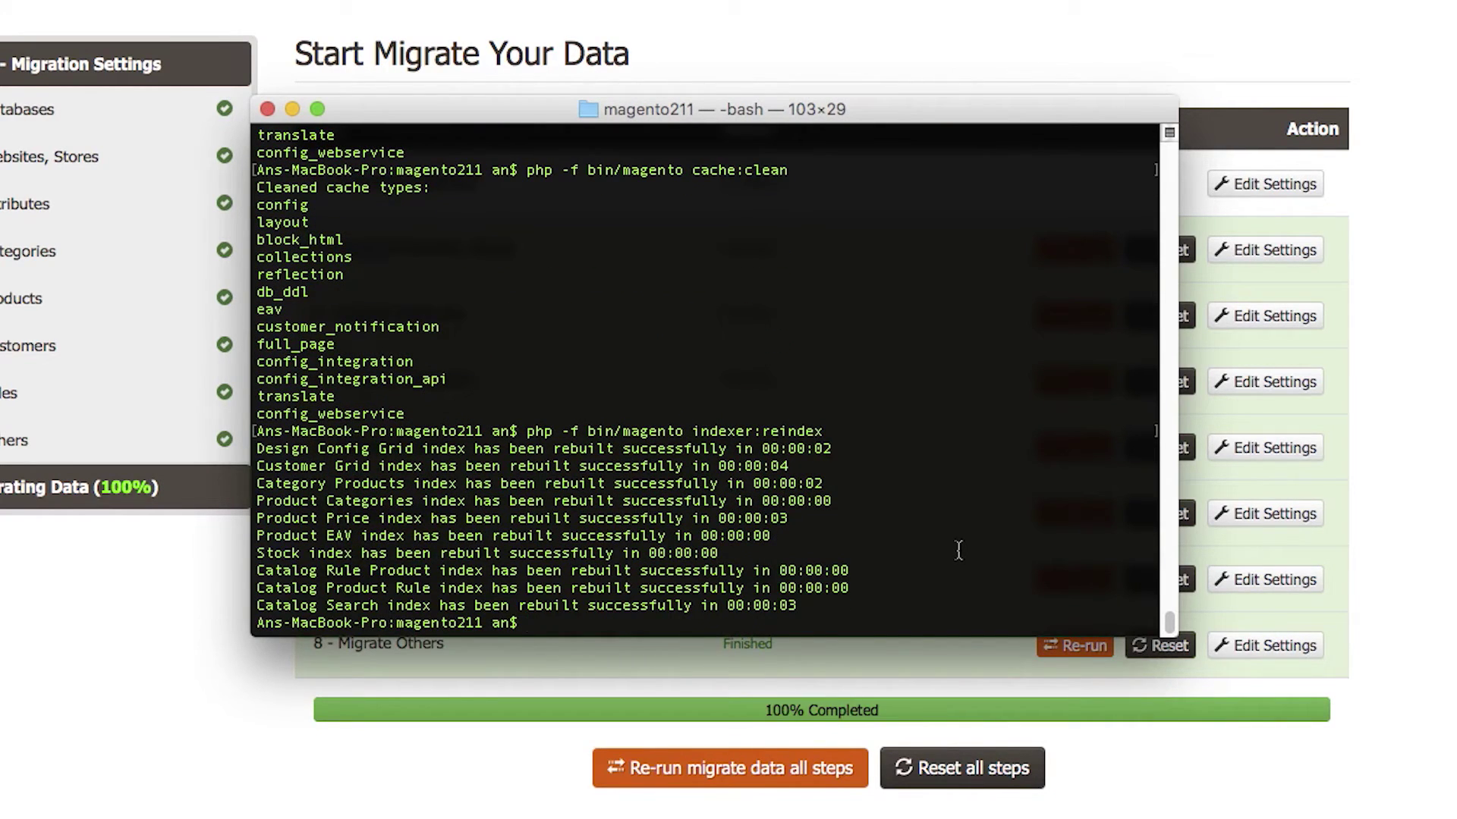
{"action": "type", "text": "ph"}
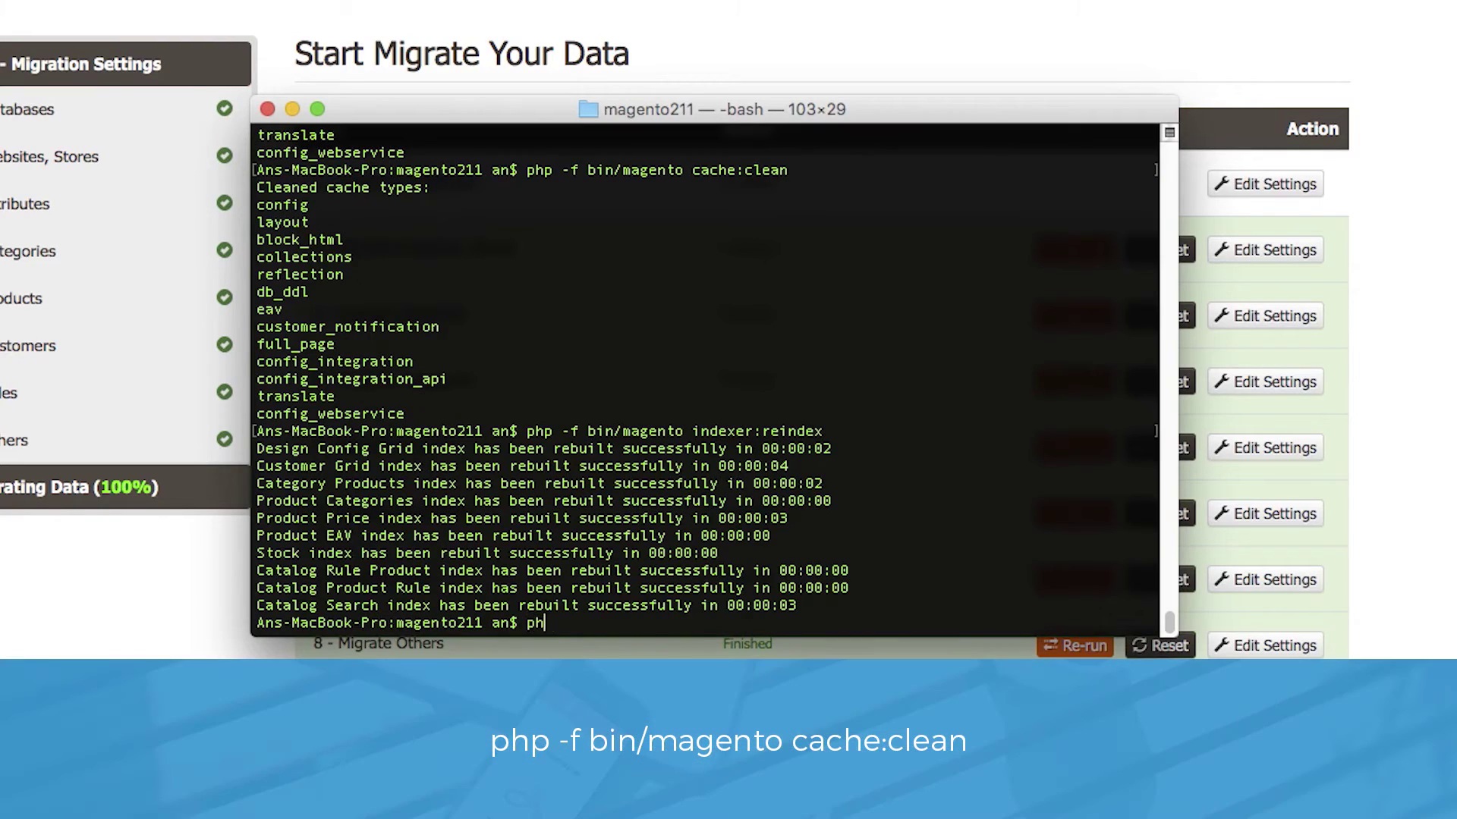
{"action": "type", "text": "p -f bin/magento cache:"}
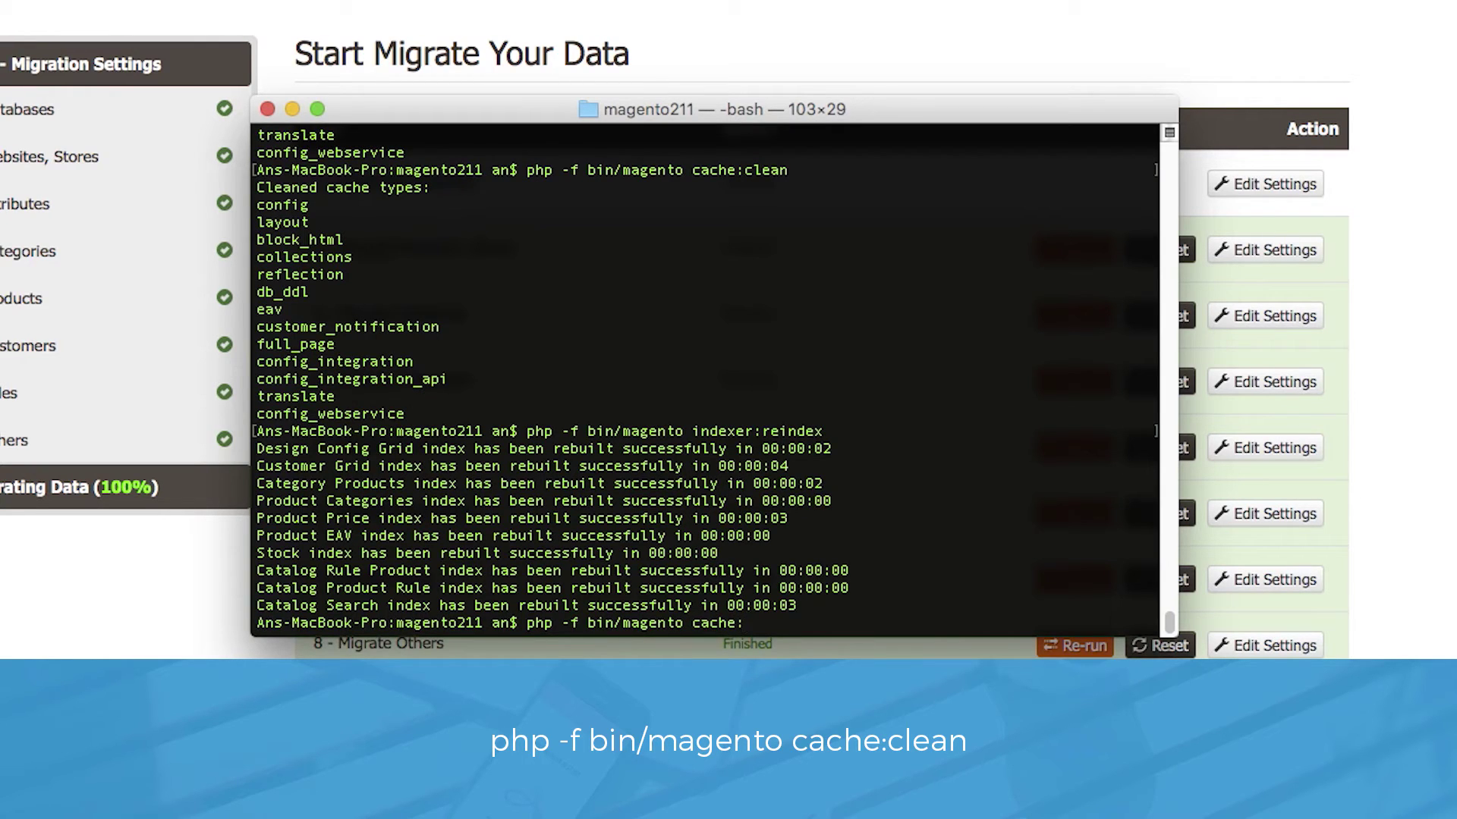
{"action": "type", "text": "clean"}
{"action": "key", "text": "Return"}
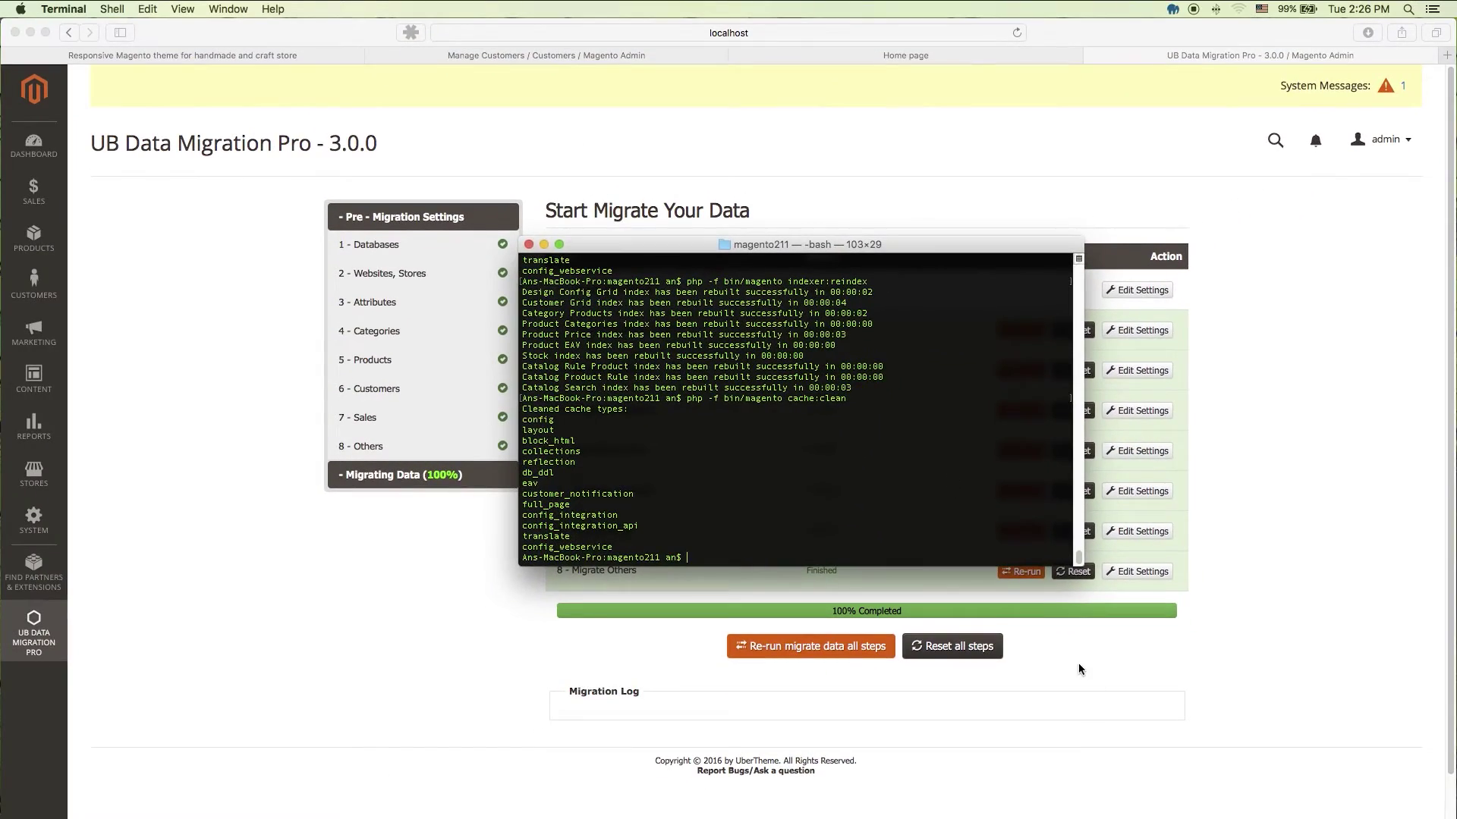
{"action": "left_click", "coordinate": [1078, 663]}
Step: Reload the Luma home page and browse the Women (11 items) and Men (22 products) categories
{"action": "left_click", "coordinate": [836, 58]}
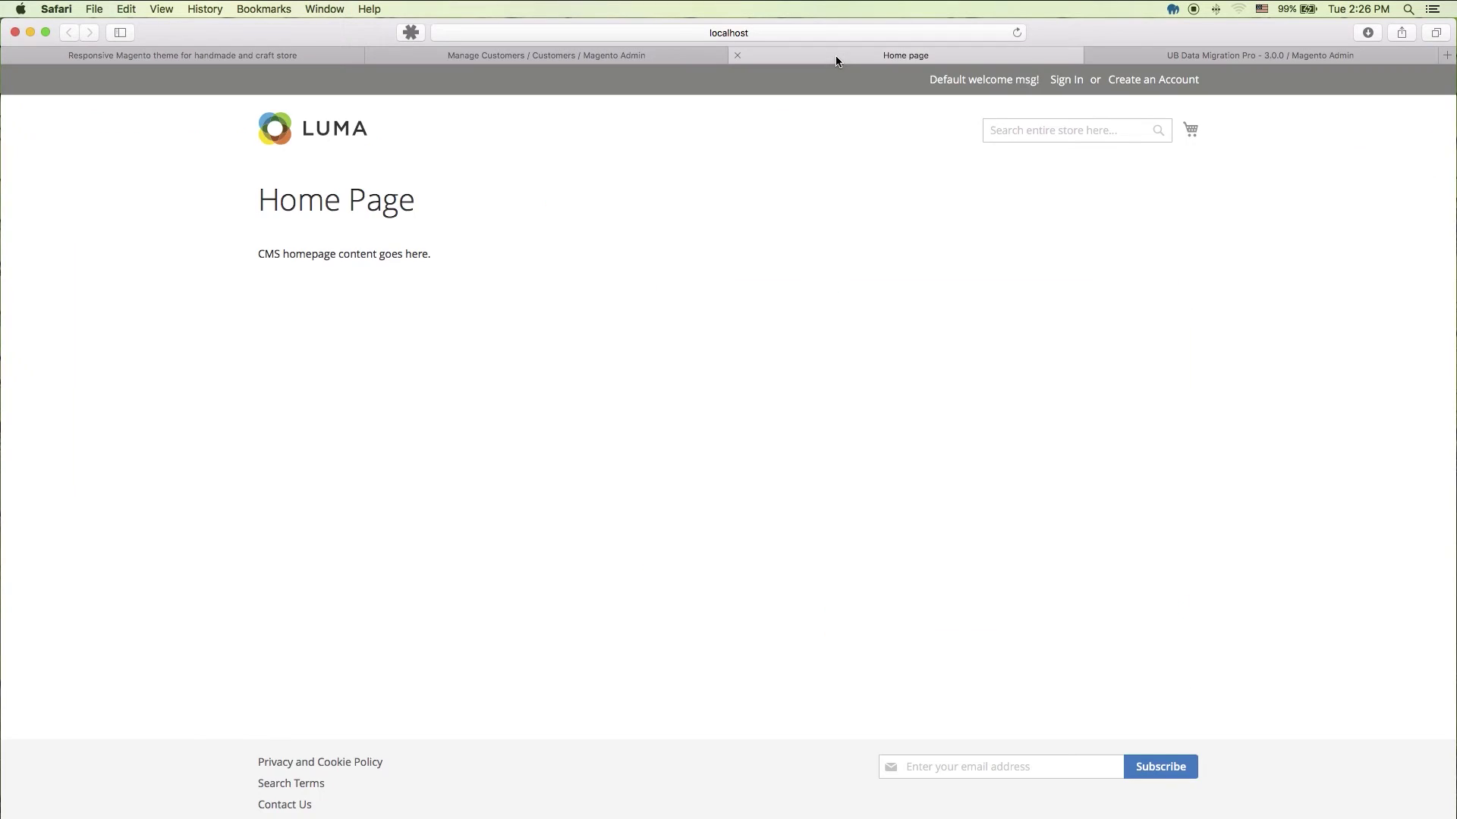
{"action": "left_click", "coordinate": [1016, 32]}
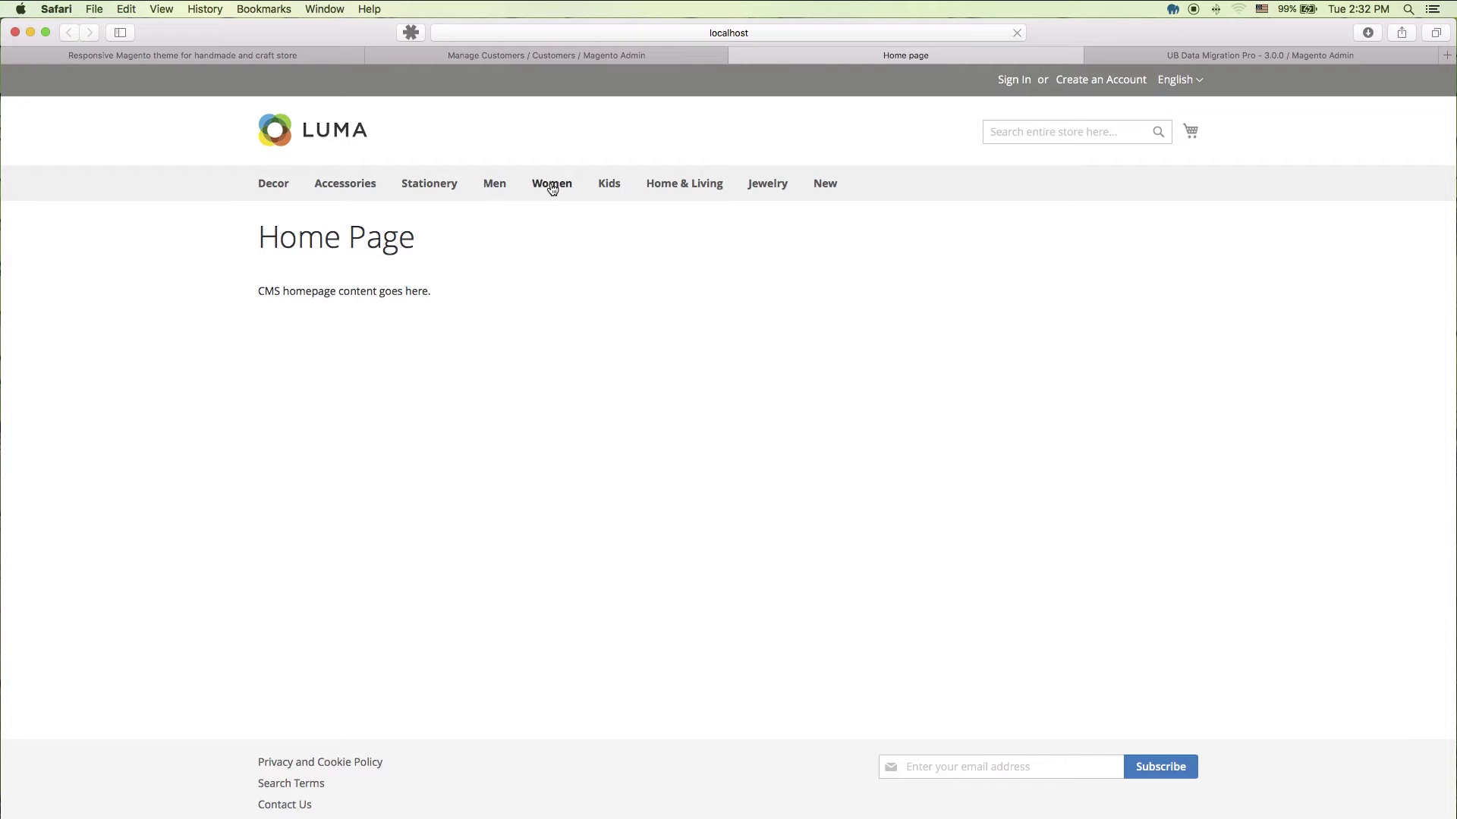
{"action": "left_click", "coordinate": [551, 186]}
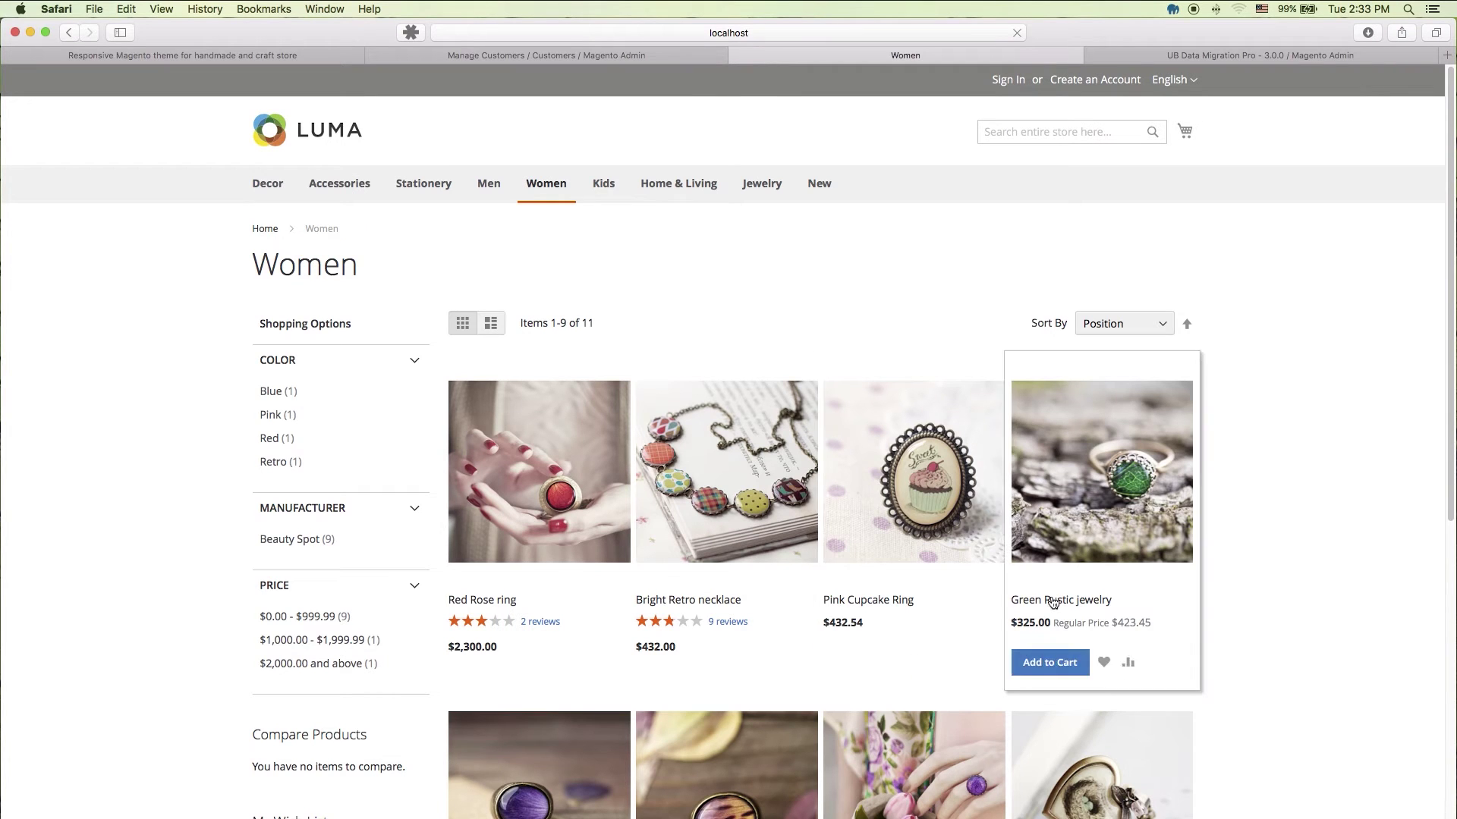
{"action": "mouse_move", "coordinate": [877, 585]}
{"action": "scroll", "coordinate": [878, 585], "scroll_direction": "down", "scroll_amount": 5}
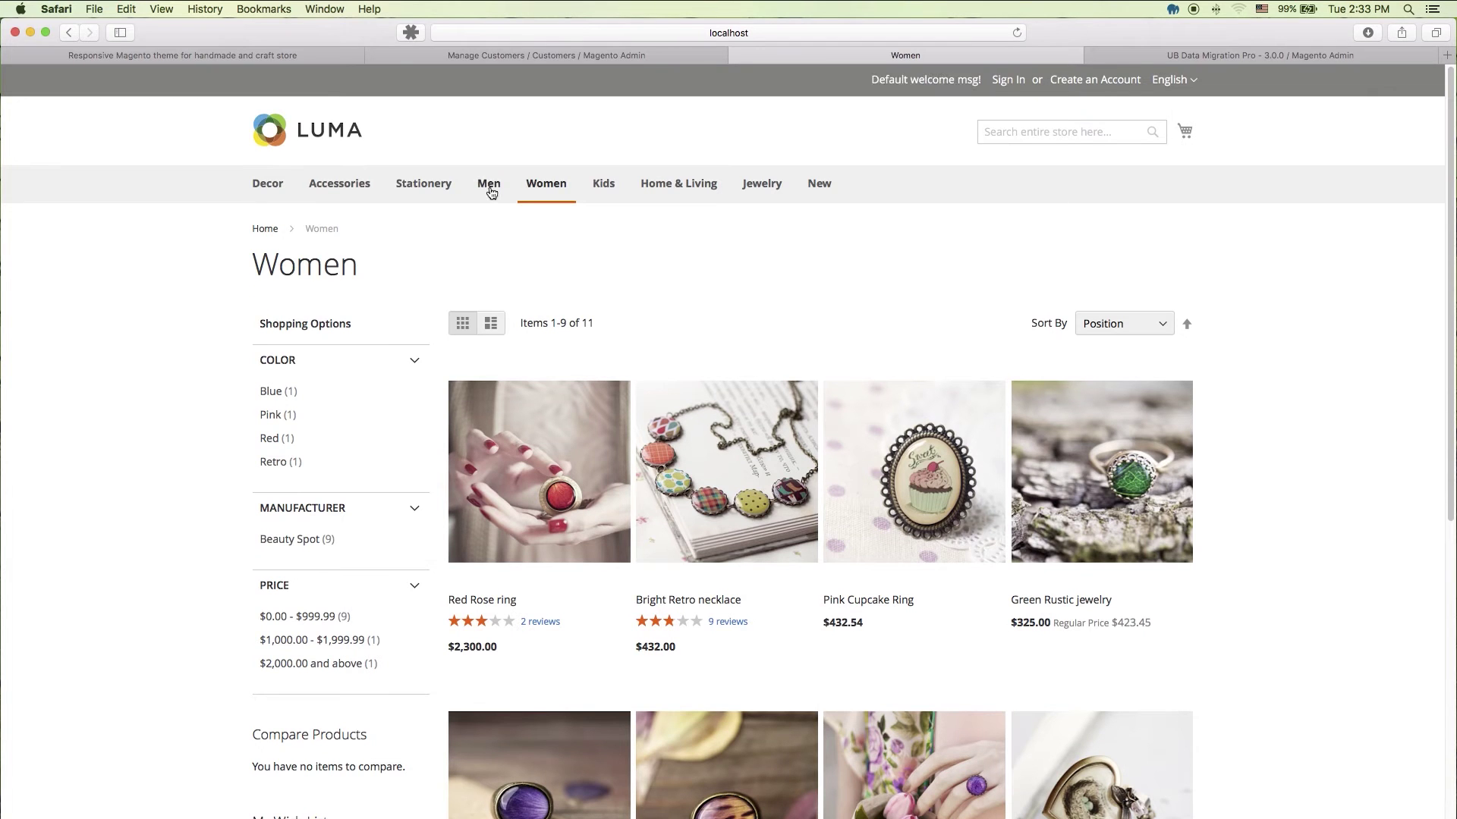
{"action": "left_click", "coordinate": [491, 192]}
{"action": "scroll", "coordinate": [1263, 474], "scroll_direction": "down", "scroll_amount": 5}
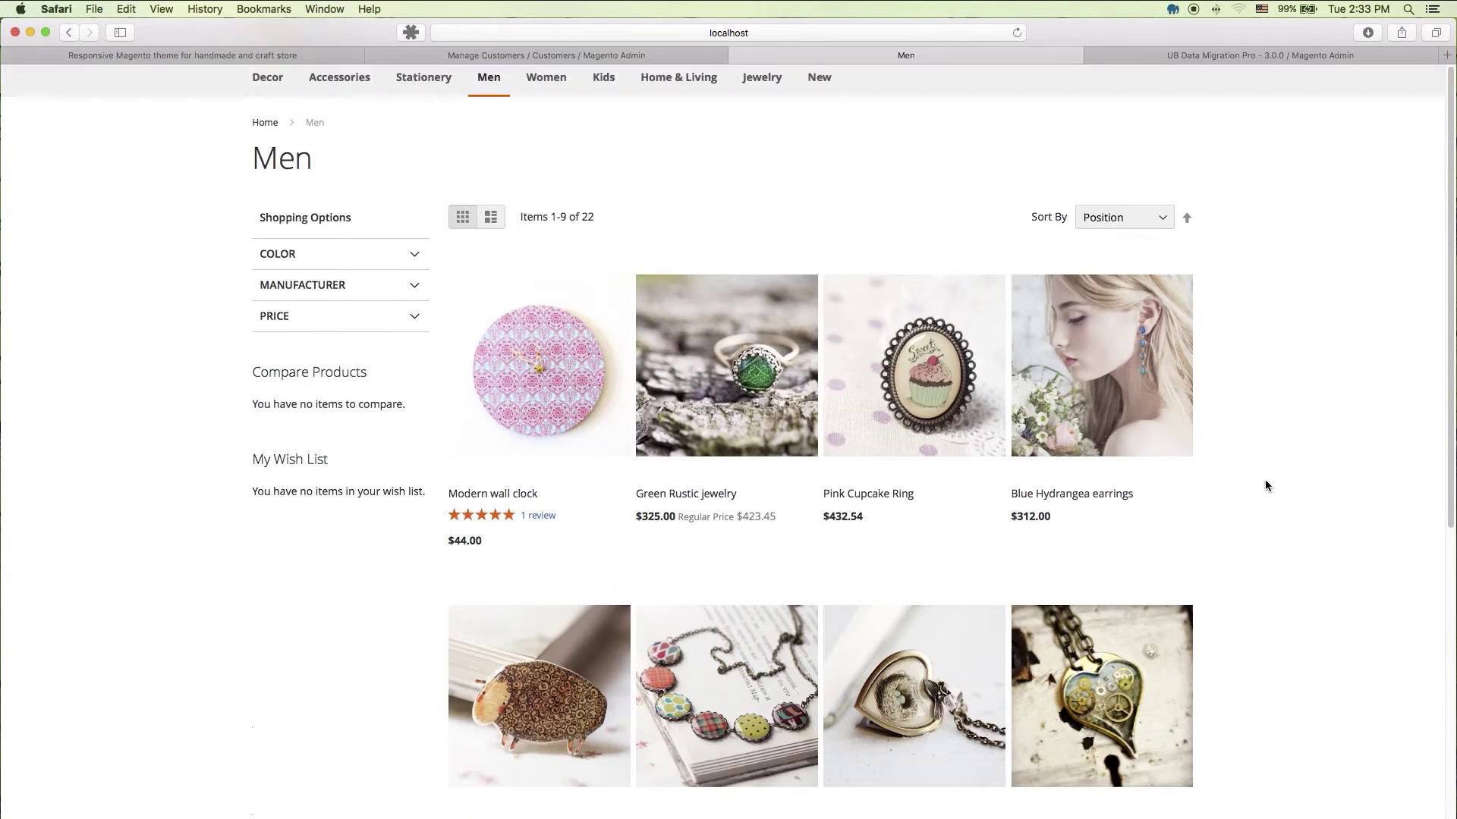
{"action": "scroll", "coordinate": [1266, 474], "scroll_direction": "up", "scroll_amount": 5}
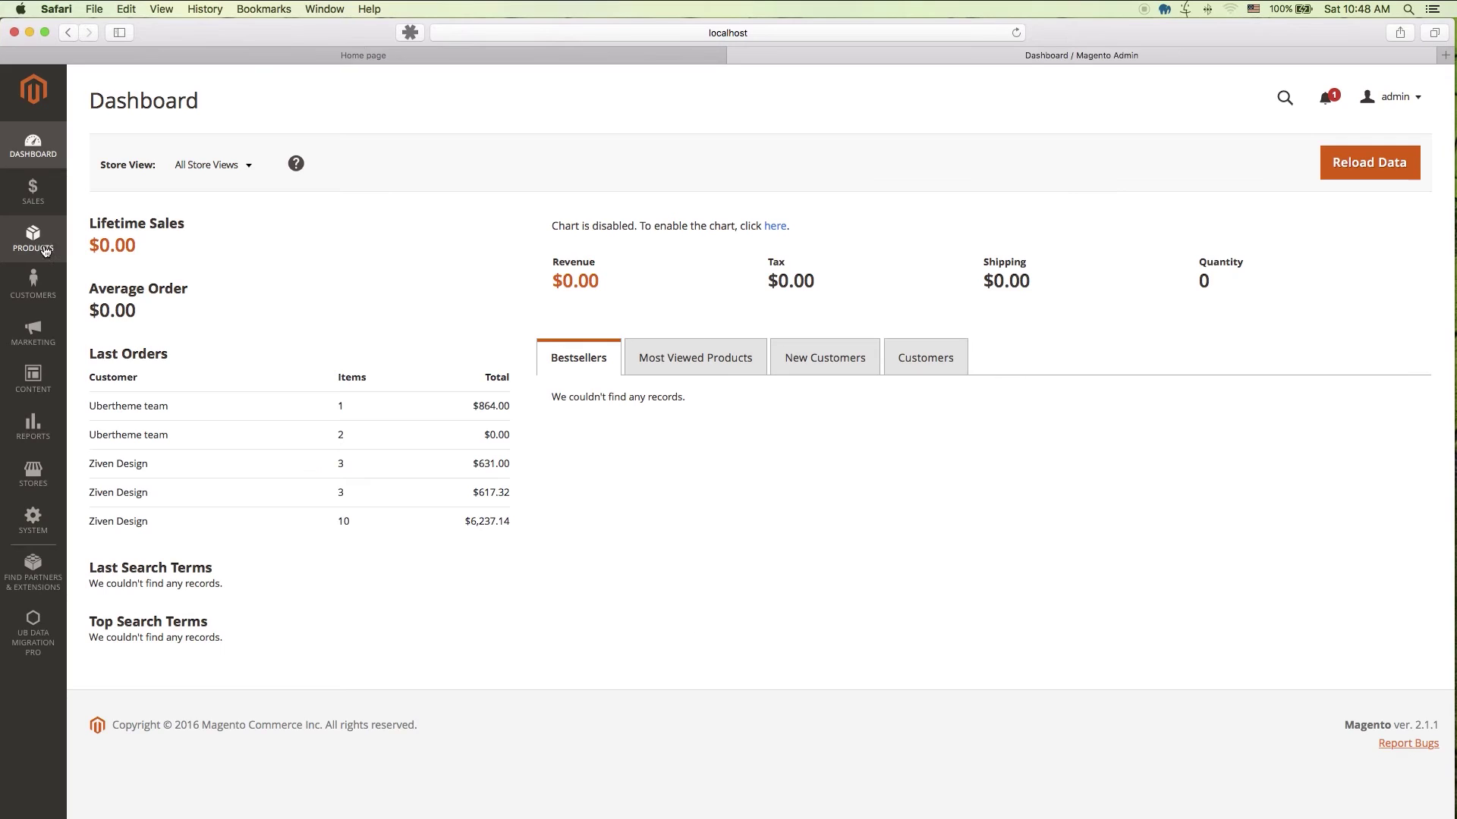
Step: Go to Products > Categories and expand Decor and Accessories in the category tree
{"action": "left_click", "coordinate": [43, 246]}
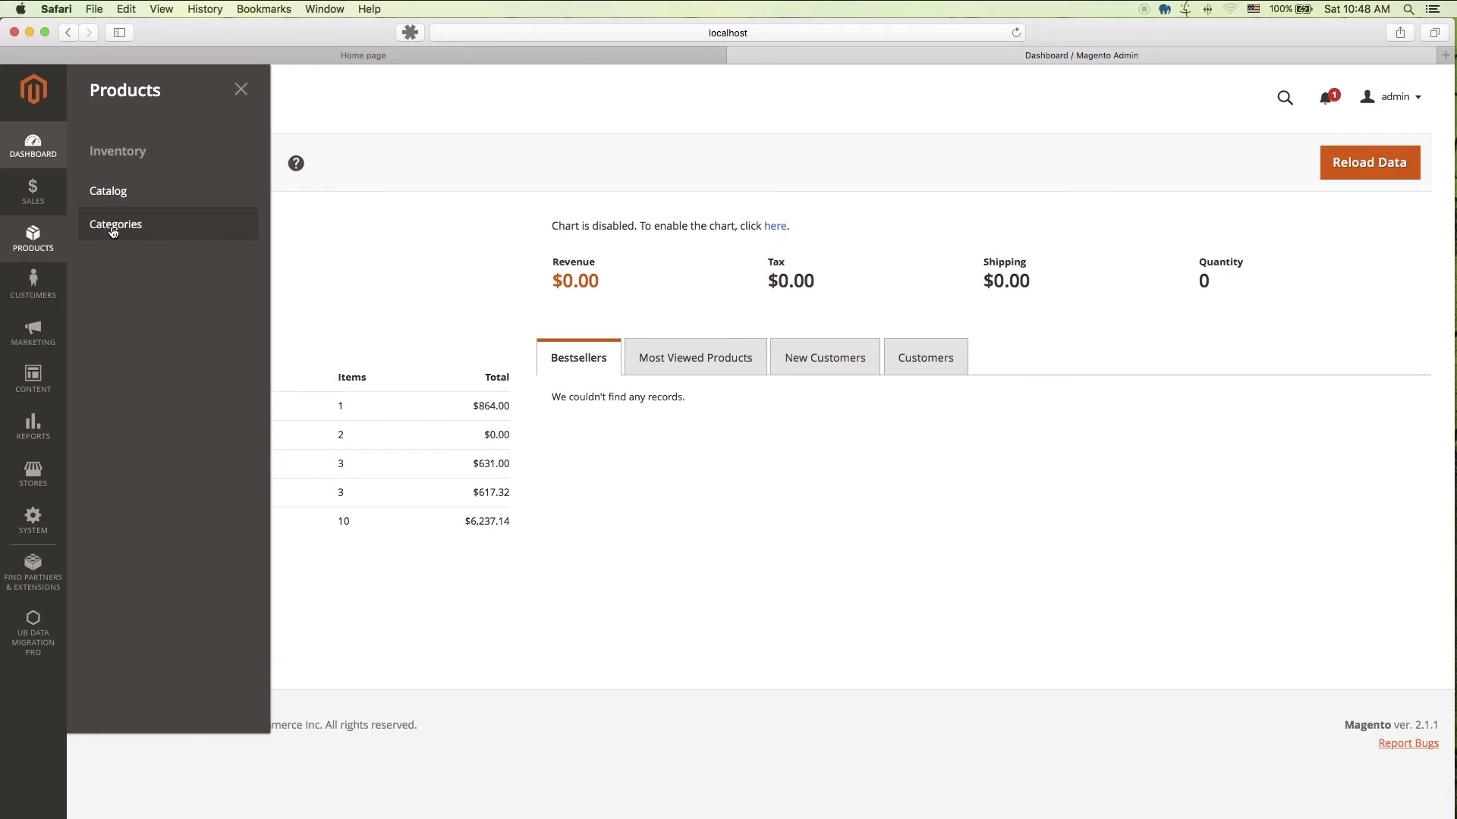
{"action": "left_click", "coordinate": [115, 225]}
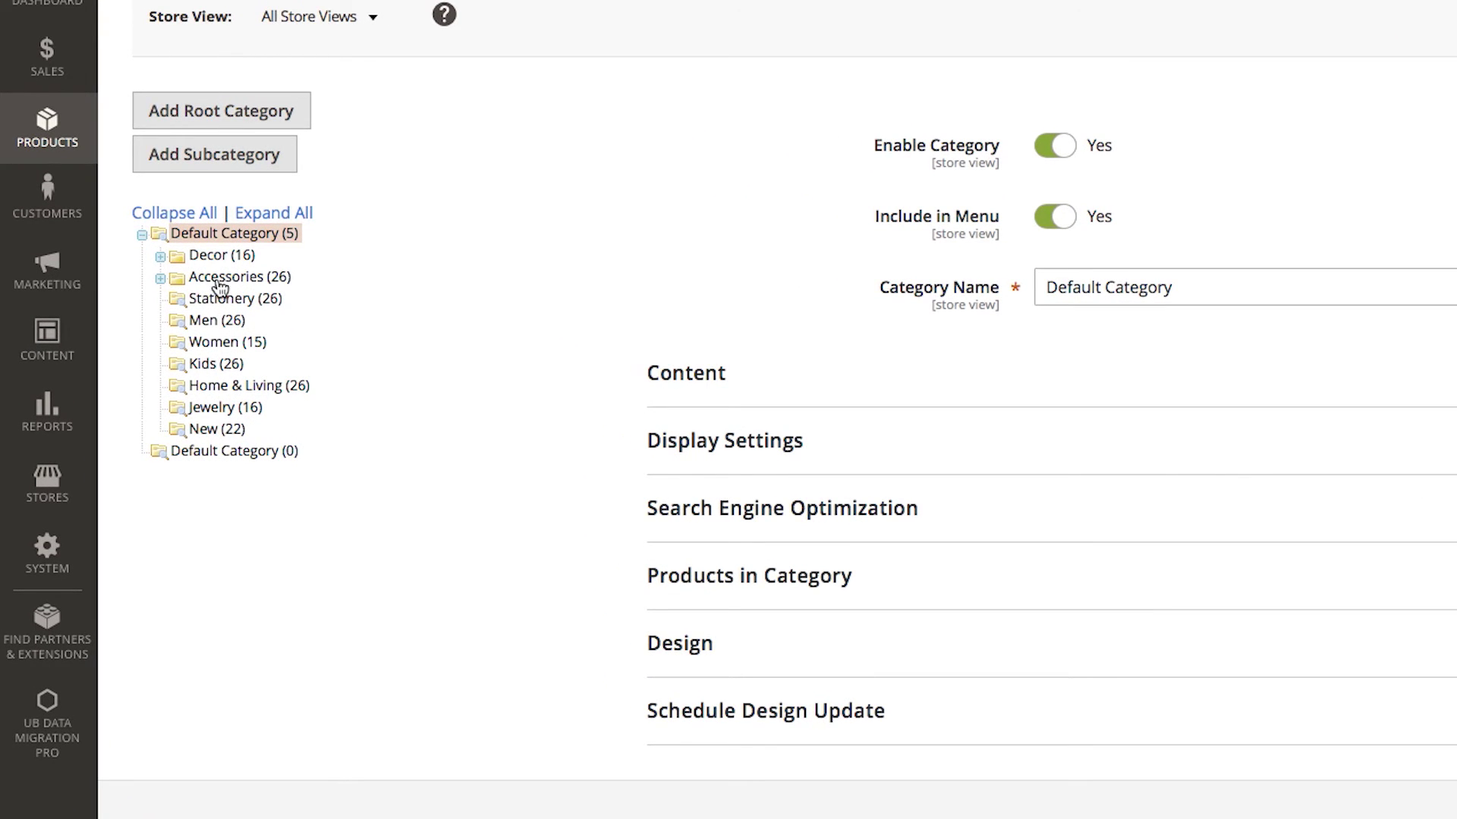
{"action": "left_click", "coordinate": [161, 258]}
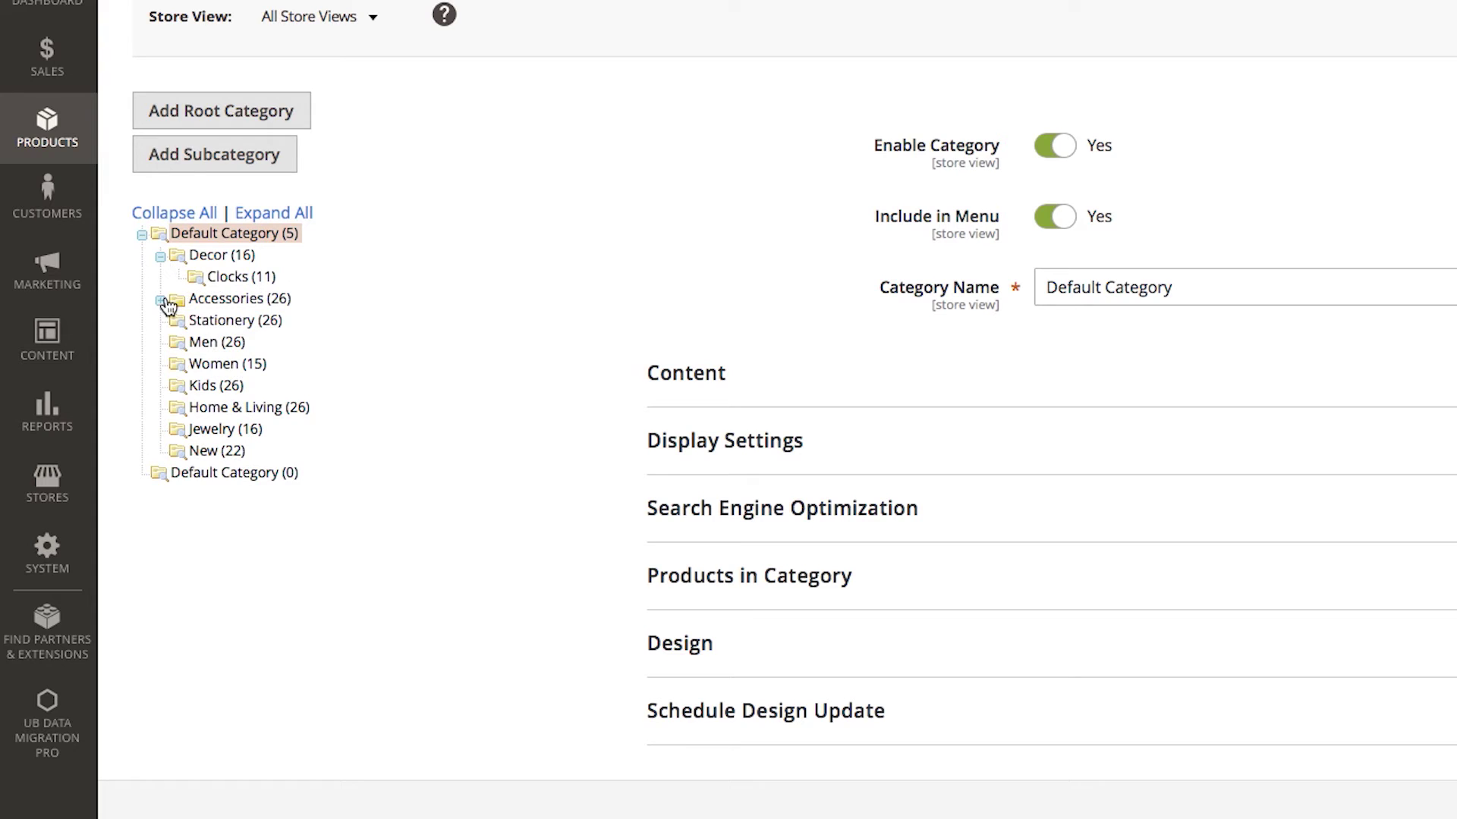
{"action": "left_click", "coordinate": [162, 301]}
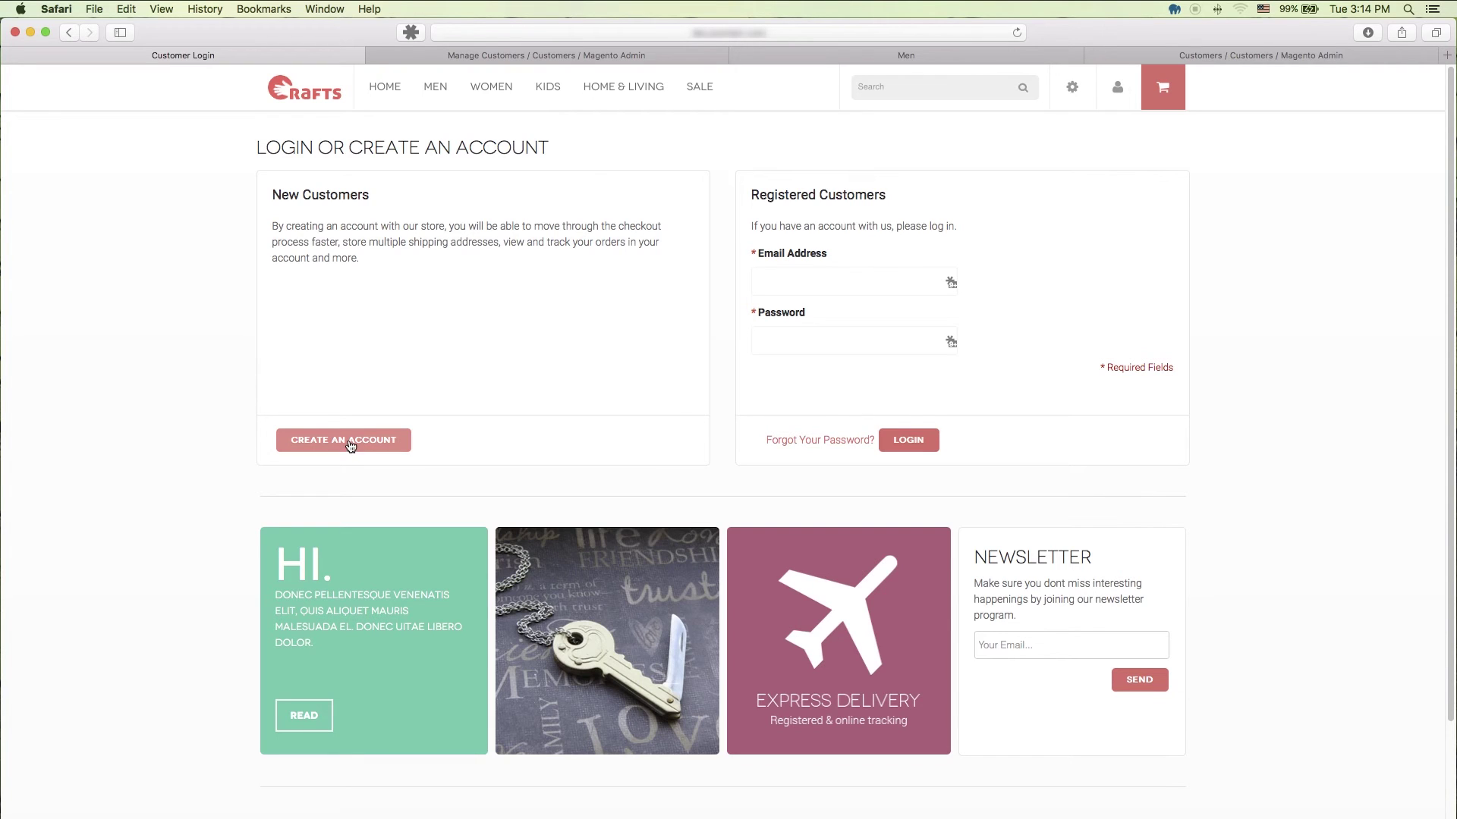
Step: Register a new customer account with first name, last name, e-mail and password
{"action": "left_click", "coordinate": [348, 445]}
{"action": "type", "text": "Ubertheme"}
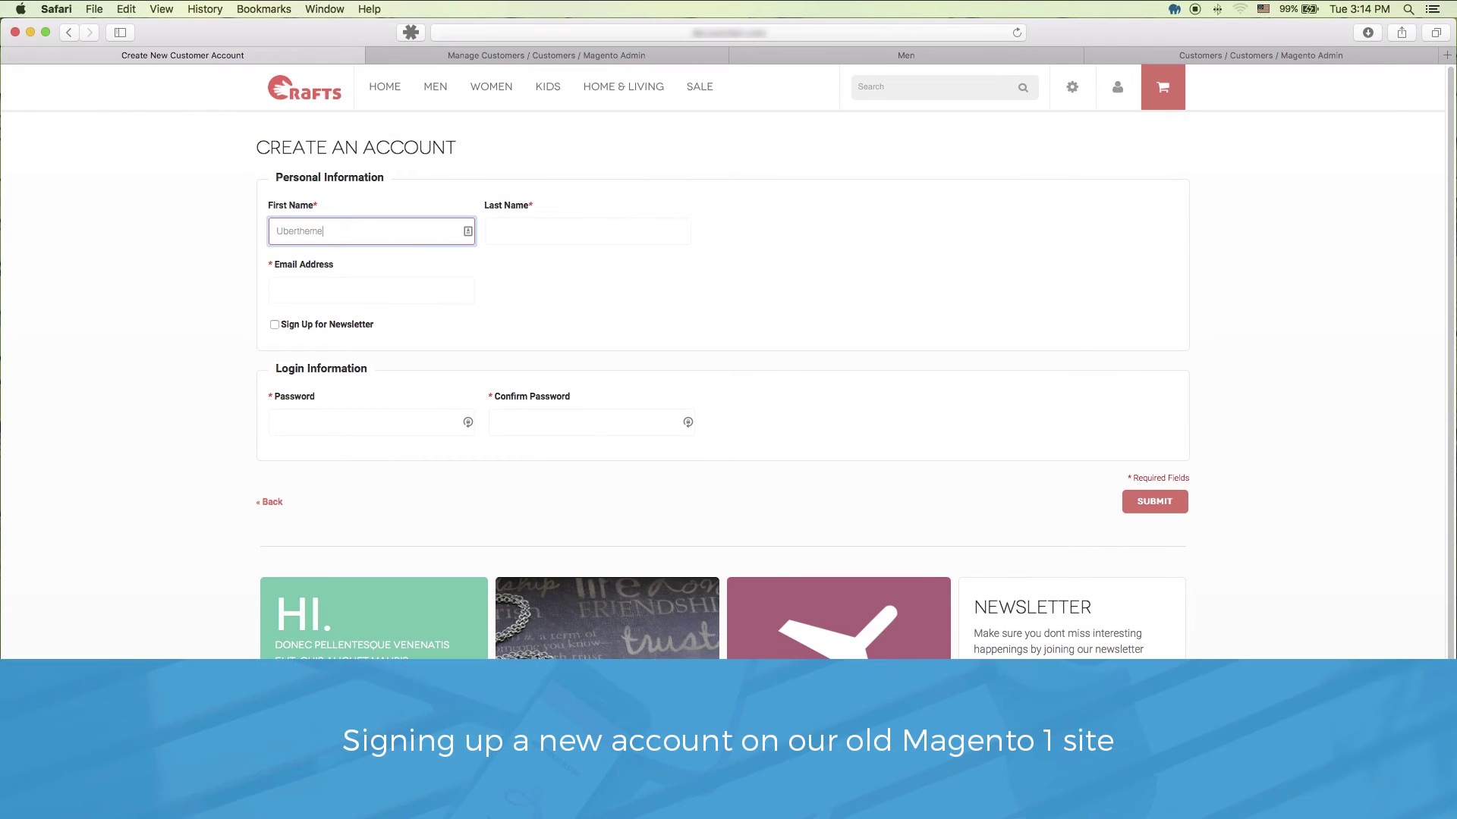
{"action": "key", "text": "Tab"}
{"action": "type", "text": "team"}
{"action": "key", "text": "Tab"}
{"action": "key", "text": "Tab"}
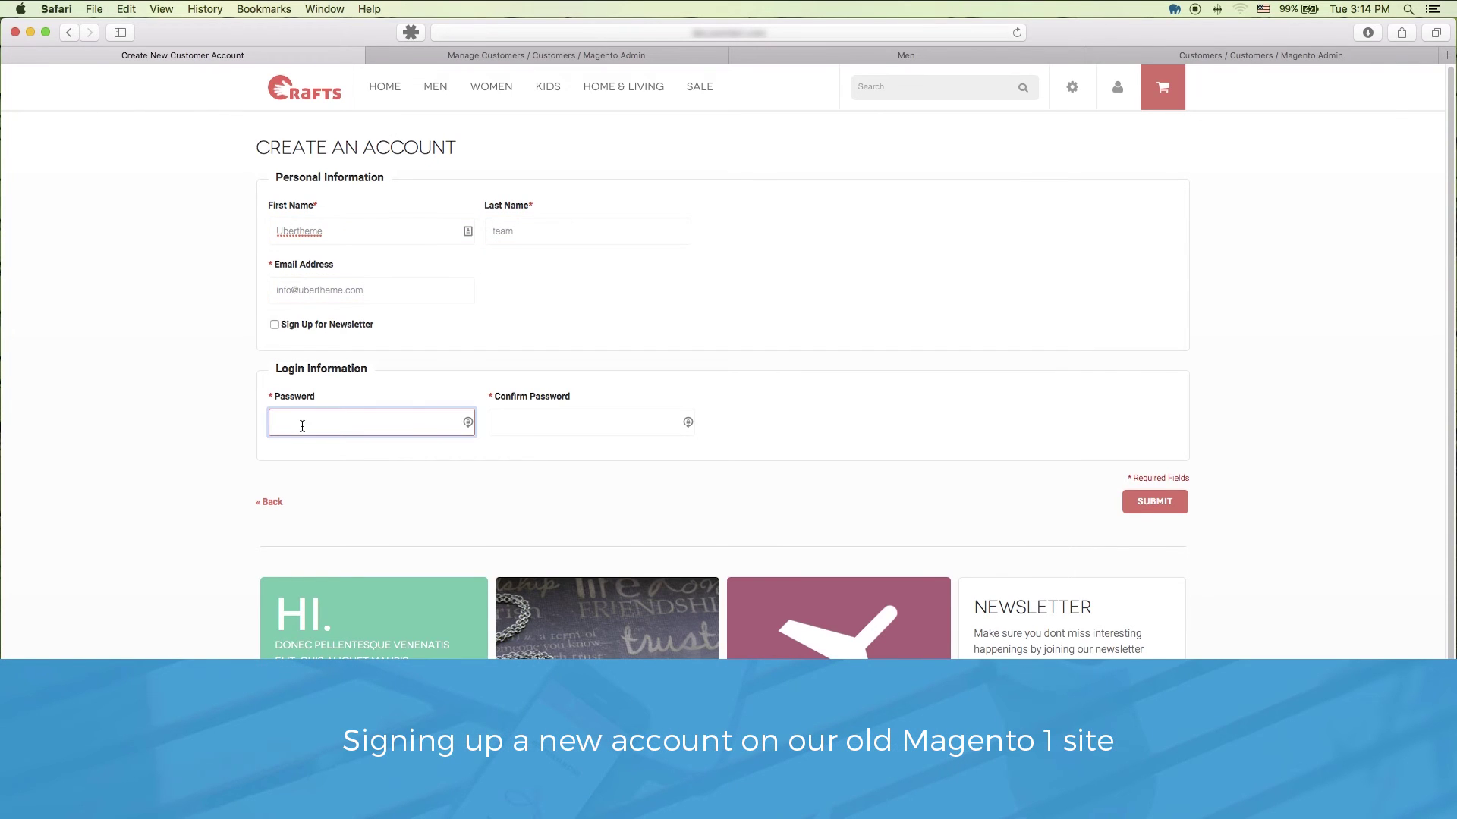
{"action": "type", "text": "password"}
{"action": "key", "text": "Tab"}
{"action": "type", "text": "password"}
{"action": "left_click", "coordinate": [1144, 503]}
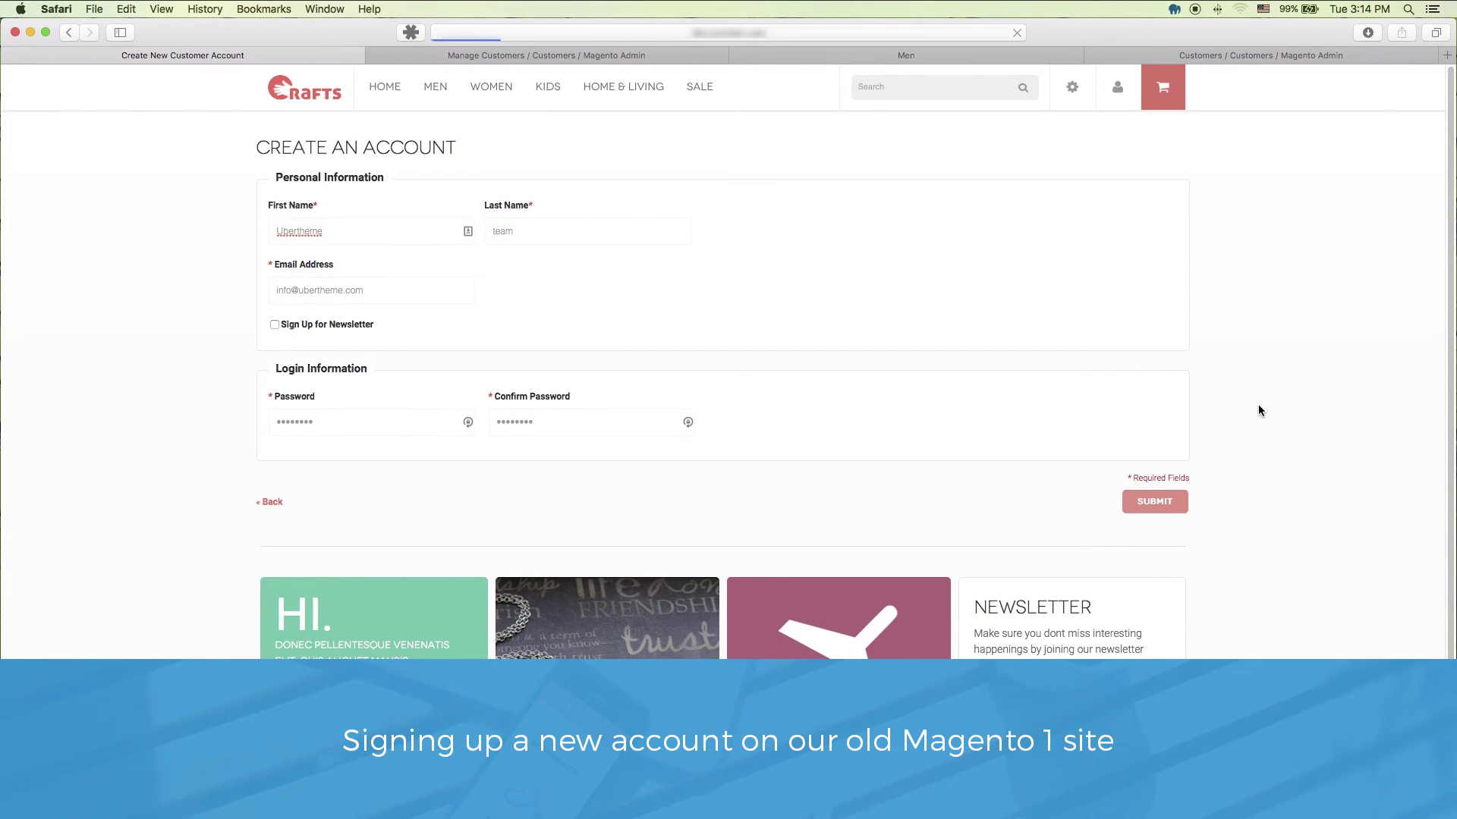
Step: Add two Bright Retro necklaces to the cart from the product's quick view
{"action": "mouse_move", "coordinate": [484, 88]}
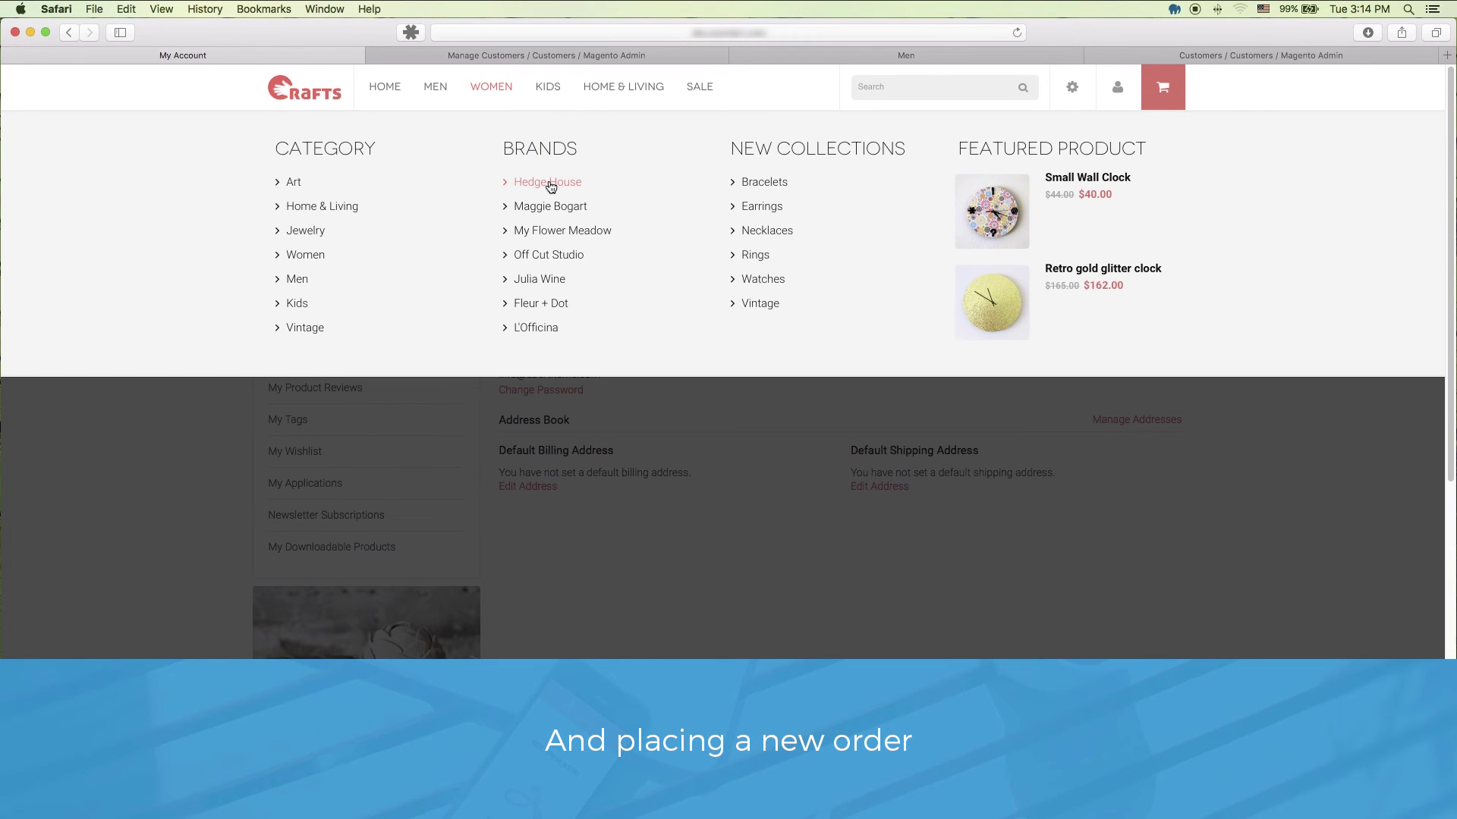
{"action": "left_click", "coordinate": [549, 181]}
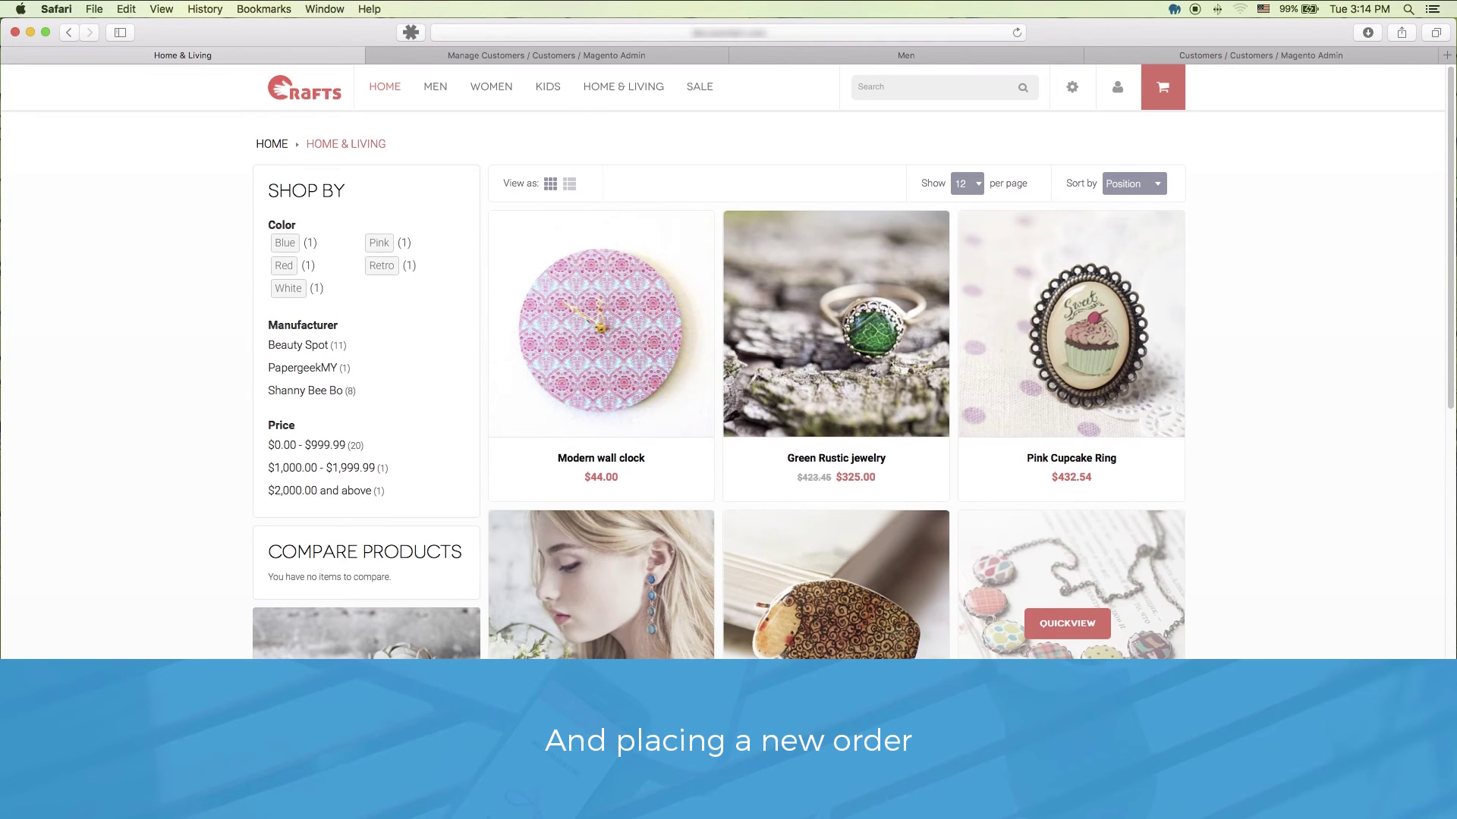
{"action": "scroll", "coordinate": [948, 600], "scroll_direction": "down", "scroll_amount": 1}
{"action": "left_click", "coordinate": [1070, 590]}
{"action": "double_click", "coordinate": [782, 317]}
{"action": "type", "text": "2"}
{"action": "left_click", "coordinate": [899, 327]}
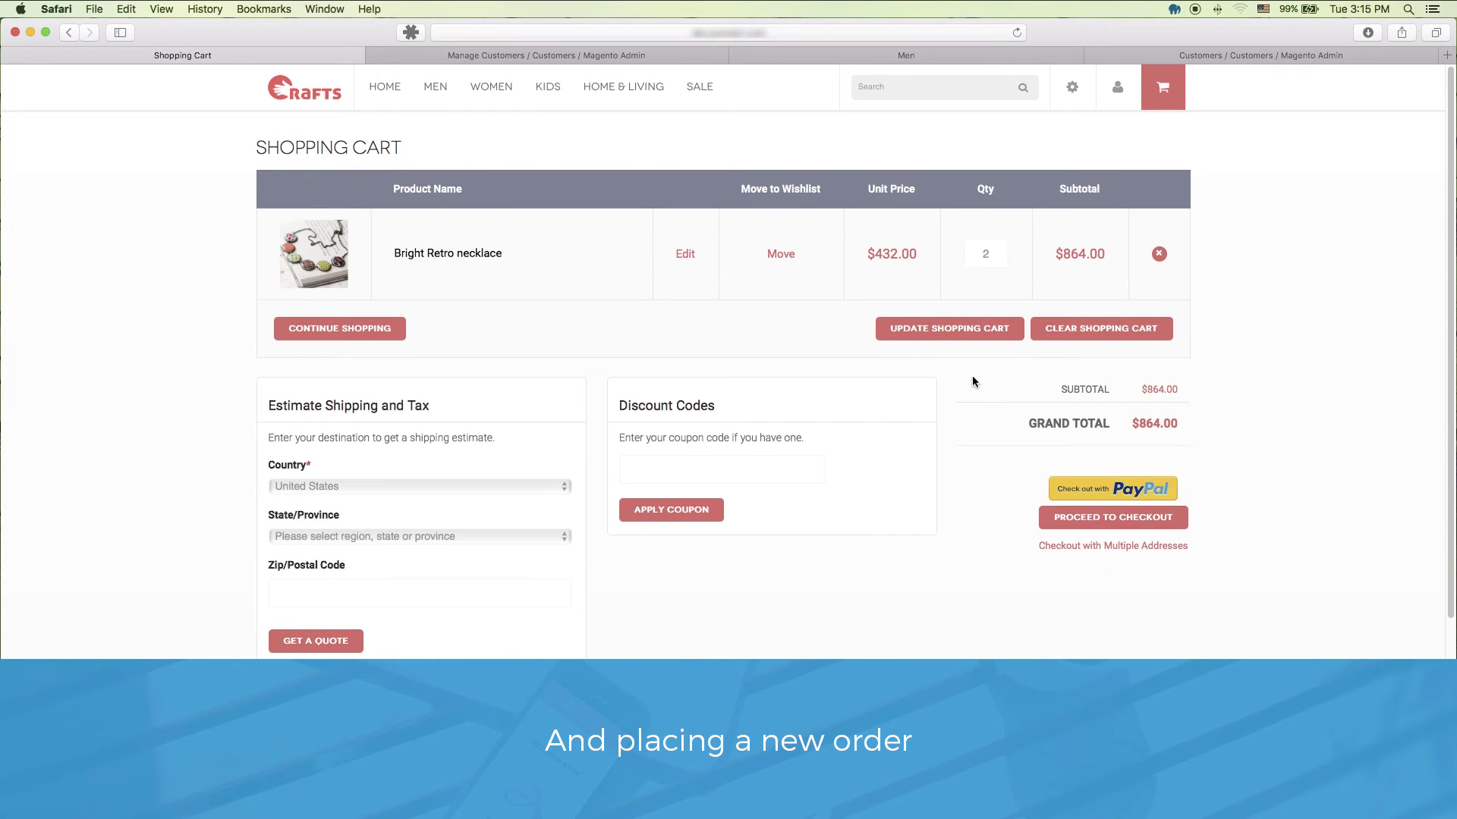
Step: At checkout, enter the billing street, city, New York state, zip code and telephone
{"action": "left_click", "coordinate": [1093, 513]}
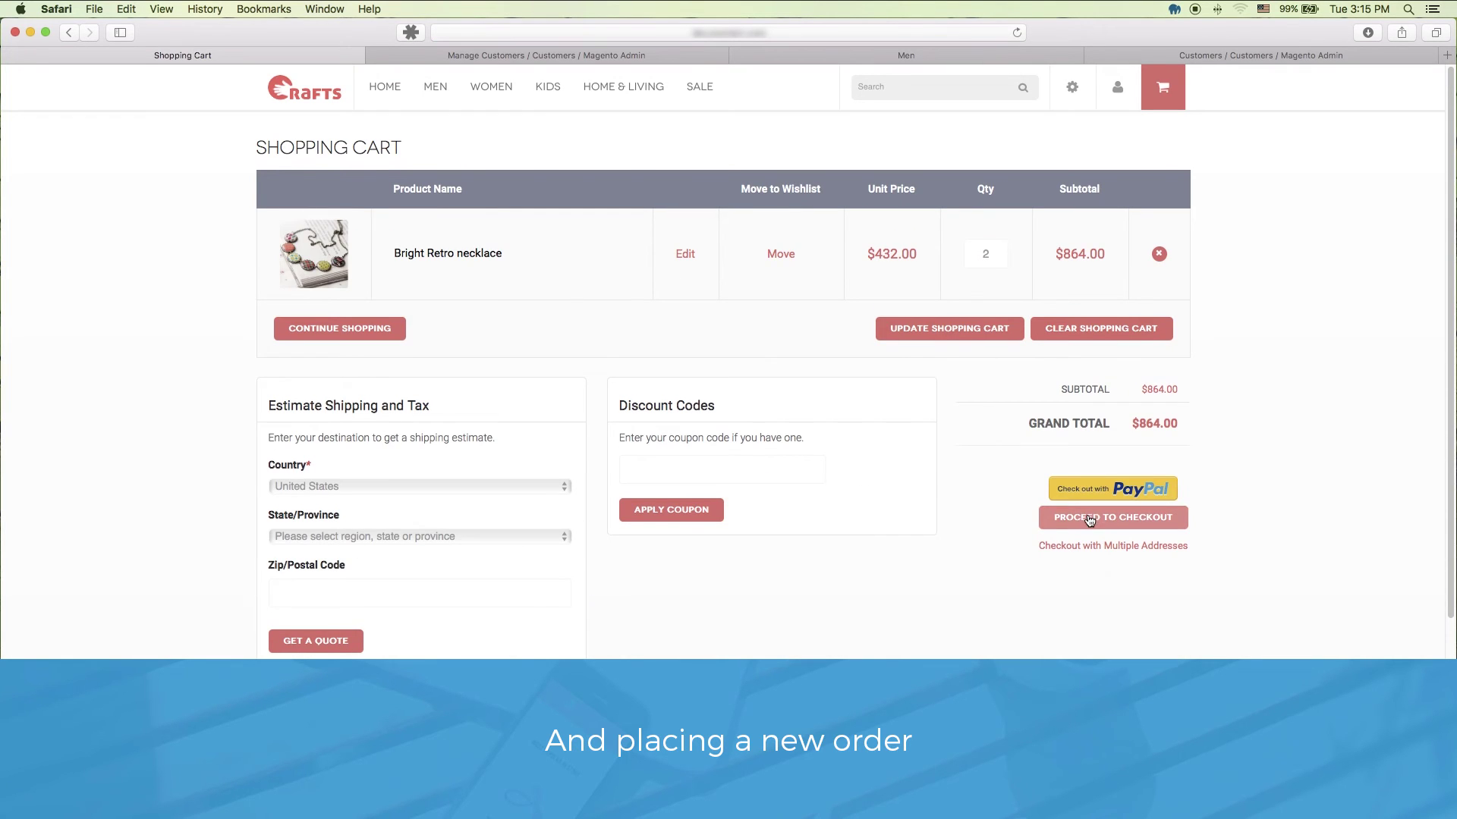
{"action": "left_click", "coordinate": [326, 378]}
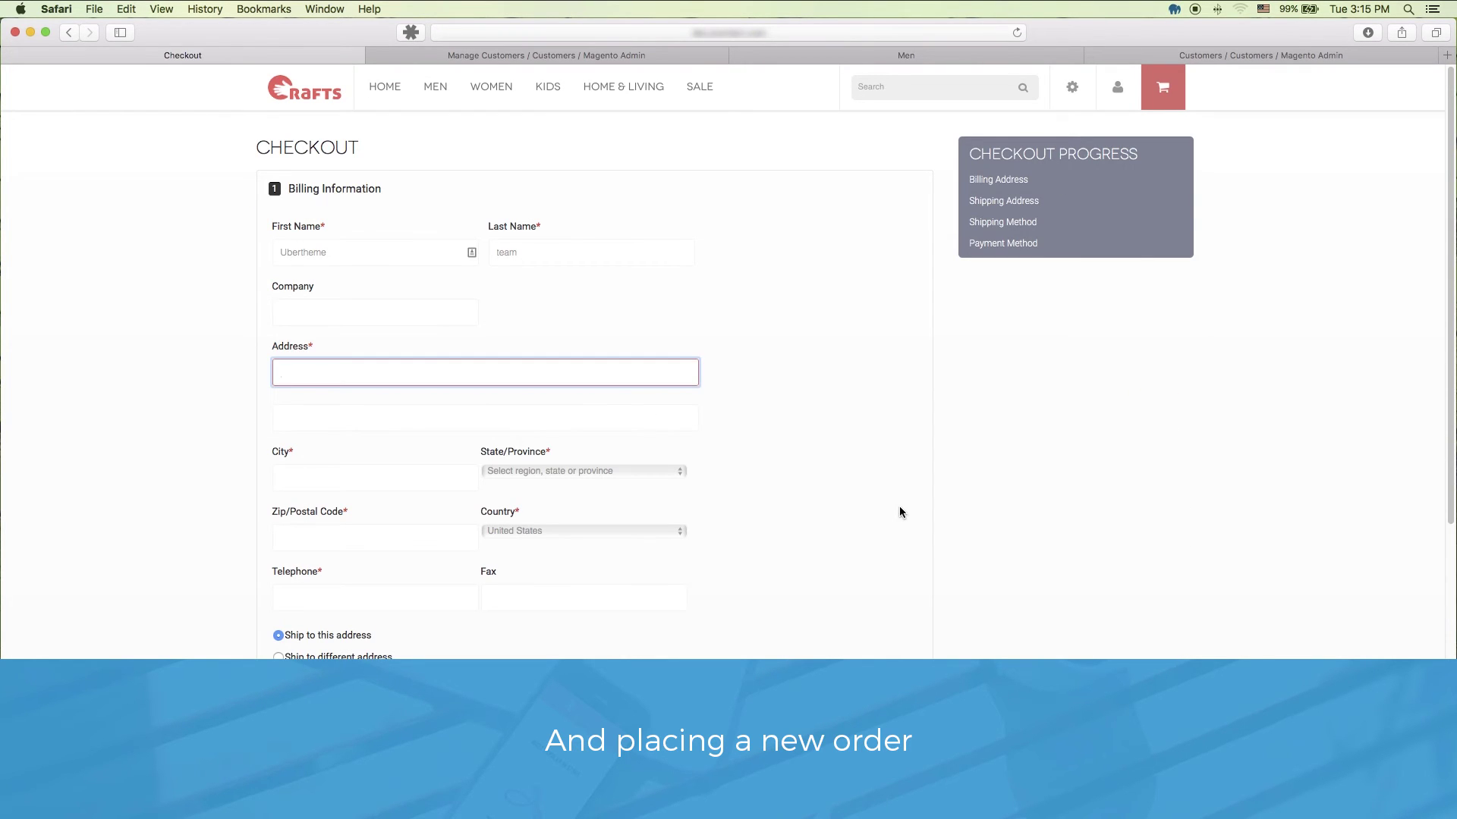
{"action": "type", "text": "Columbus Circle"}
{"action": "key", "text": "Tab"}
{"action": "key", "text": "Tab"}
{"action": "type", "text": "New Yorkity"}
{"action": "left_click", "coordinate": [584, 471]}
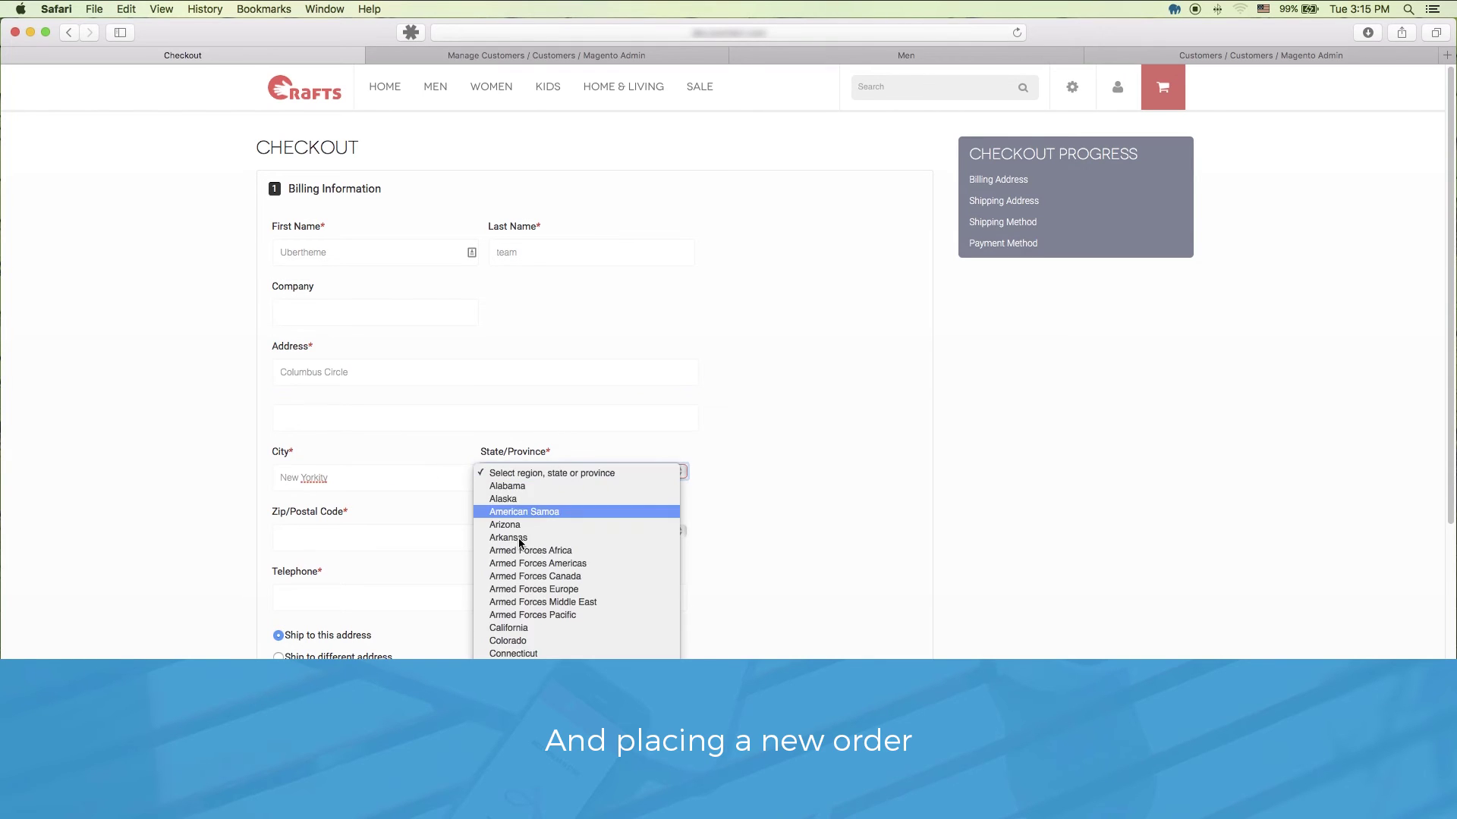
{"action": "scroll", "coordinate": [561, 493], "scroll_direction": "down", "scroll_amount": 5}
{"action": "left_click", "coordinate": [540, 572]}
{"action": "key", "text": "Tab"}
{"action": "type", "text": "10001"}
{"action": "left_click", "coordinate": [442, 605]}
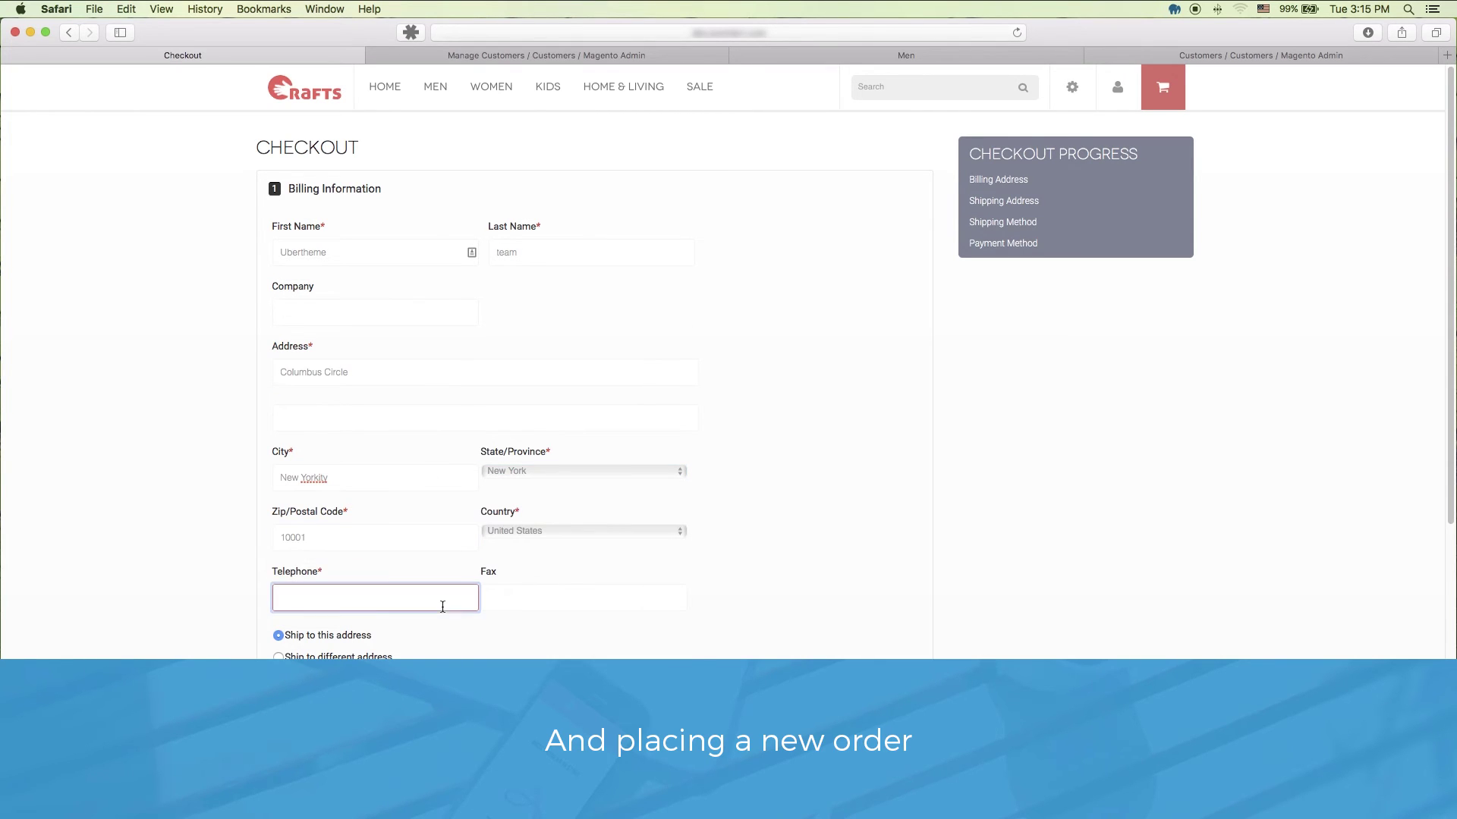
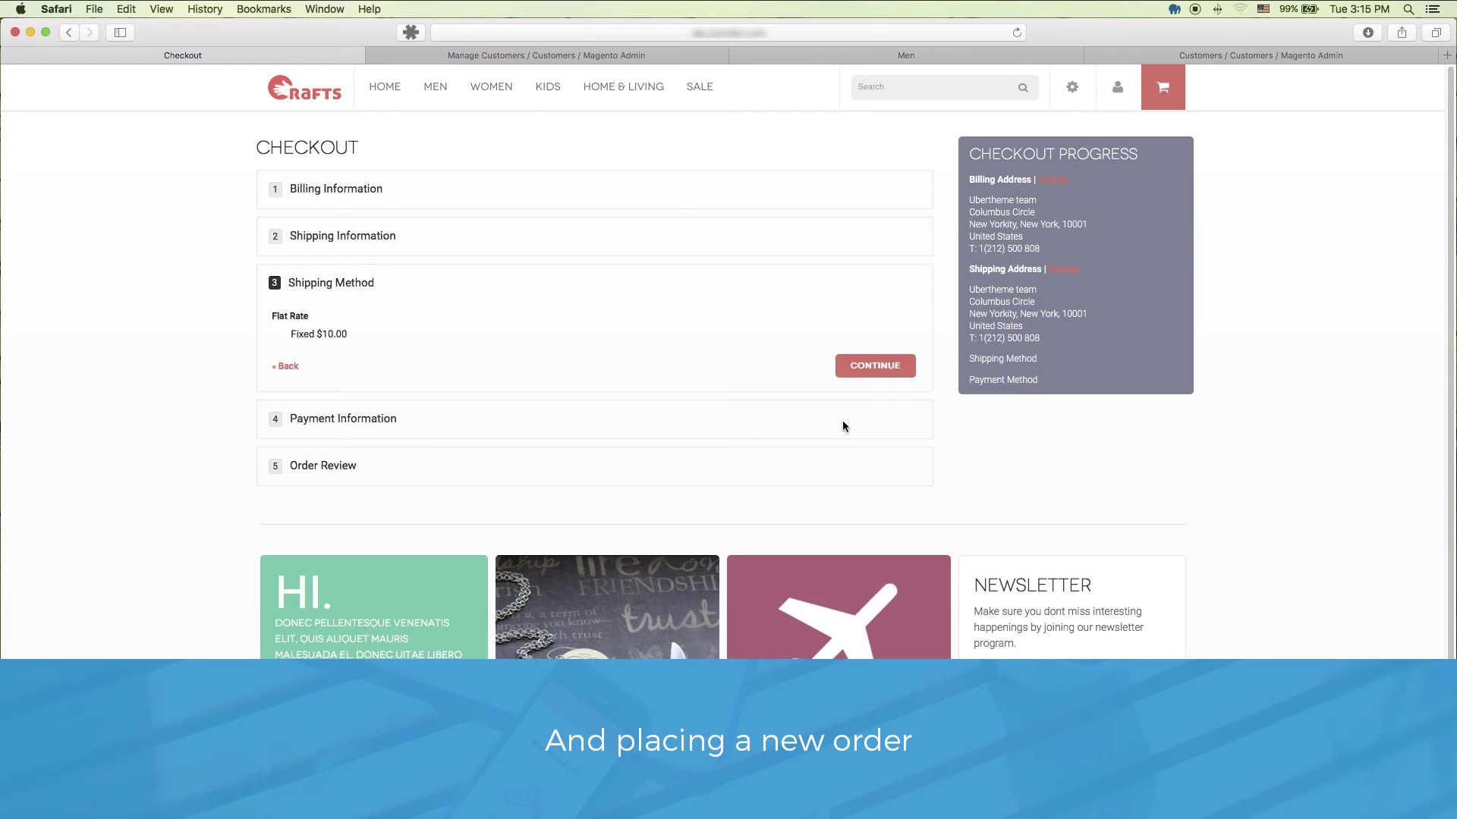
Step: Keep flat rate shipping, pay by check / money order, and place the $874.00 order
{"action": "left_click", "coordinate": [876, 368]}
{"action": "left_click", "coordinate": [414, 390]}
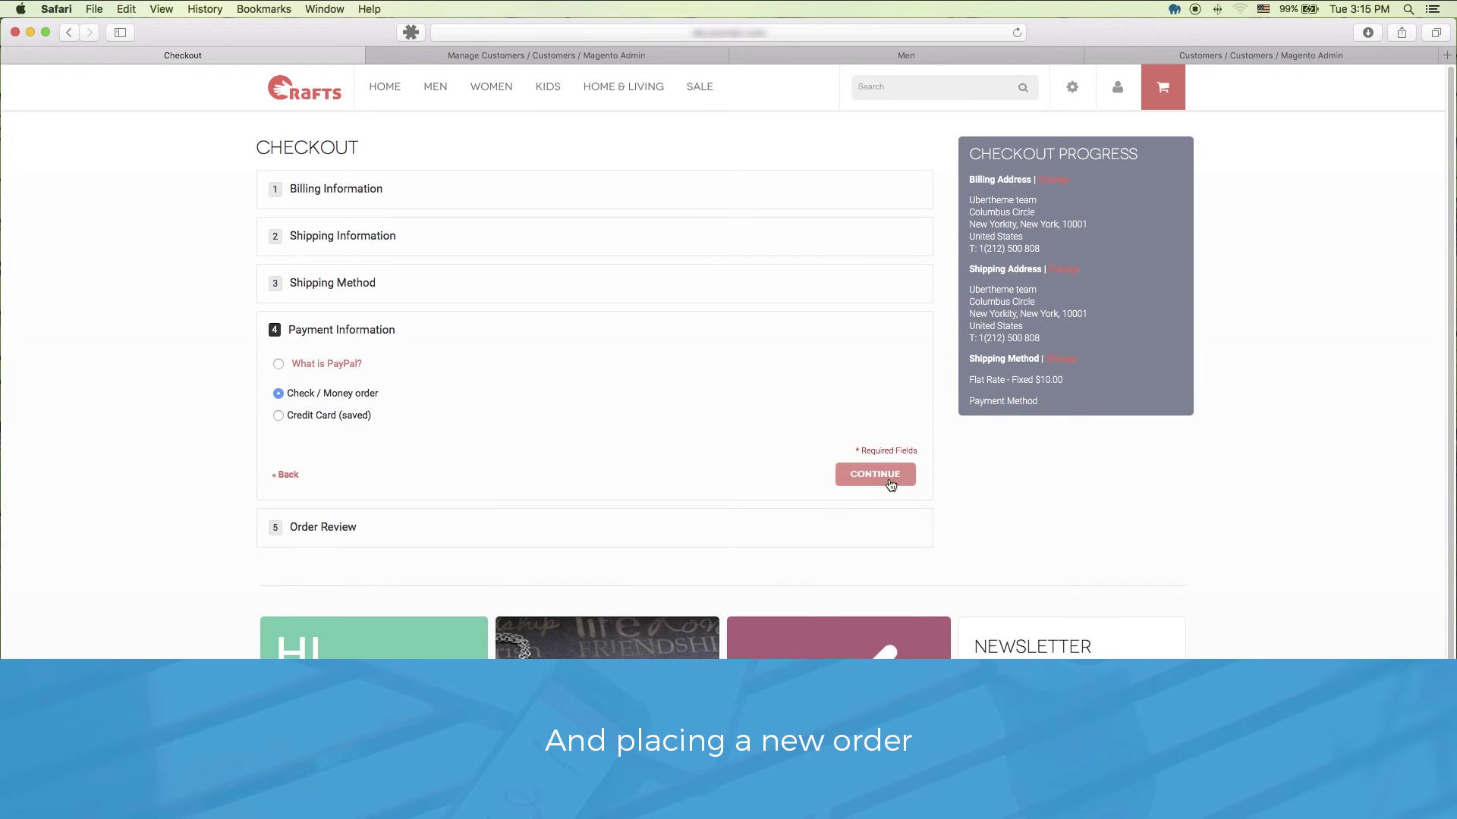
{"action": "left_click", "coordinate": [876, 475]}
{"action": "left_click", "coordinate": [848, 617]}
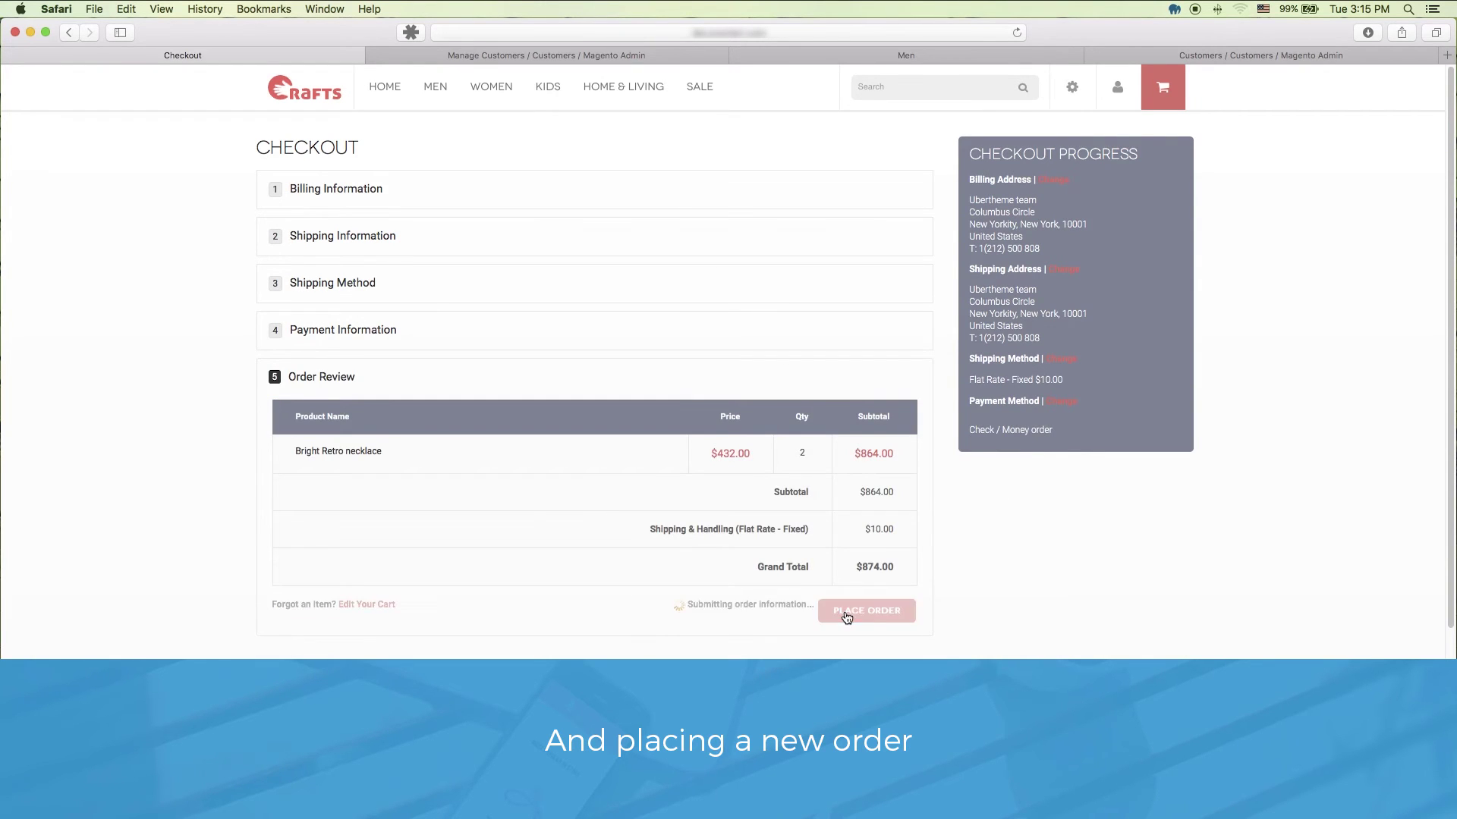
{"action": "left_click_drag", "start_coordinate": [578, 149], "coordinate": [260, 148]}
{"action": "left_click", "coordinate": [473, 182]}
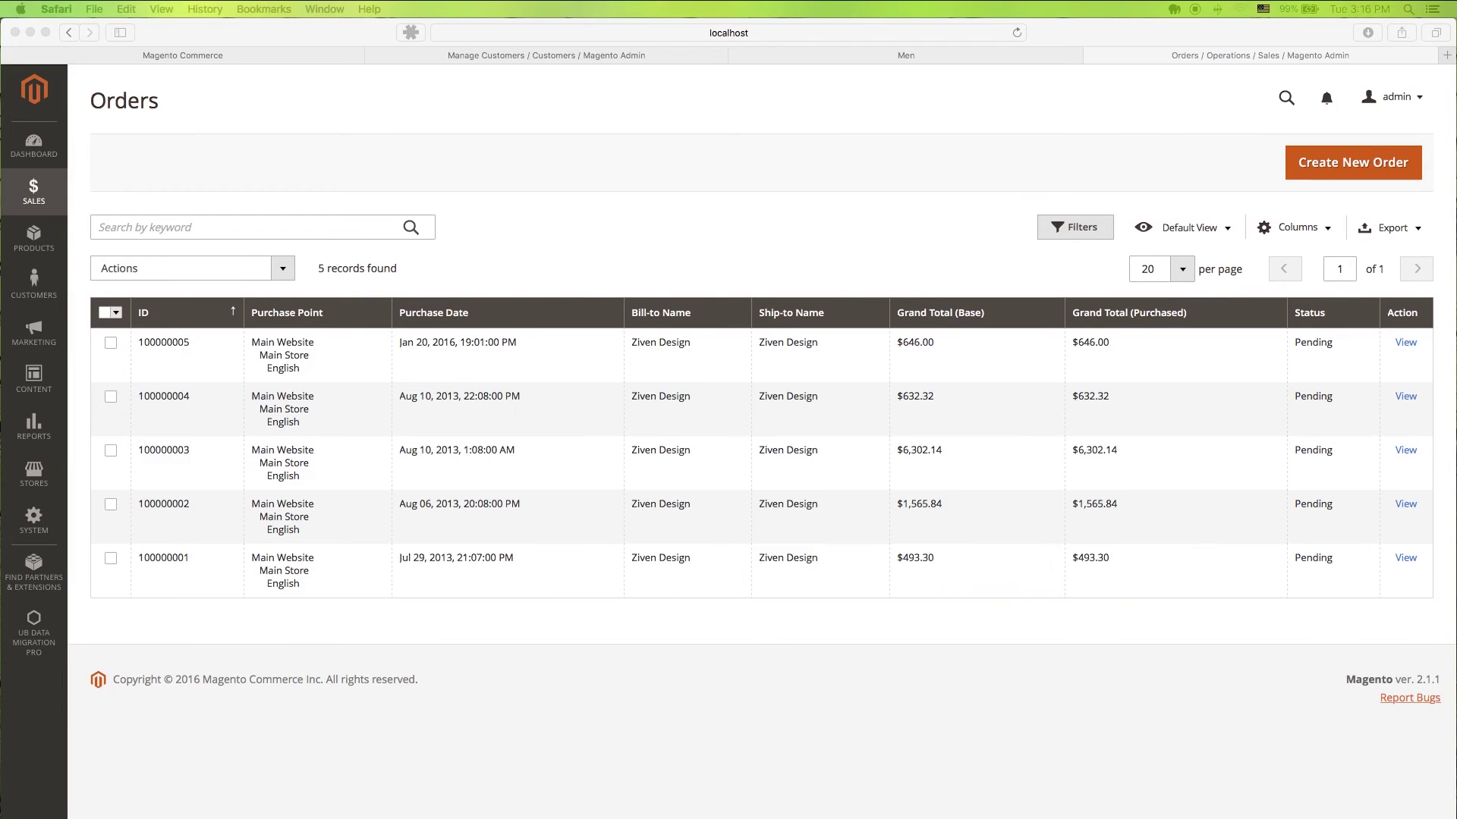
Step: Bring Safari to the front and open the UB Data Migration Pro page in Magento 2 Admin
{"action": "left_click", "coordinate": [1061, 151]}
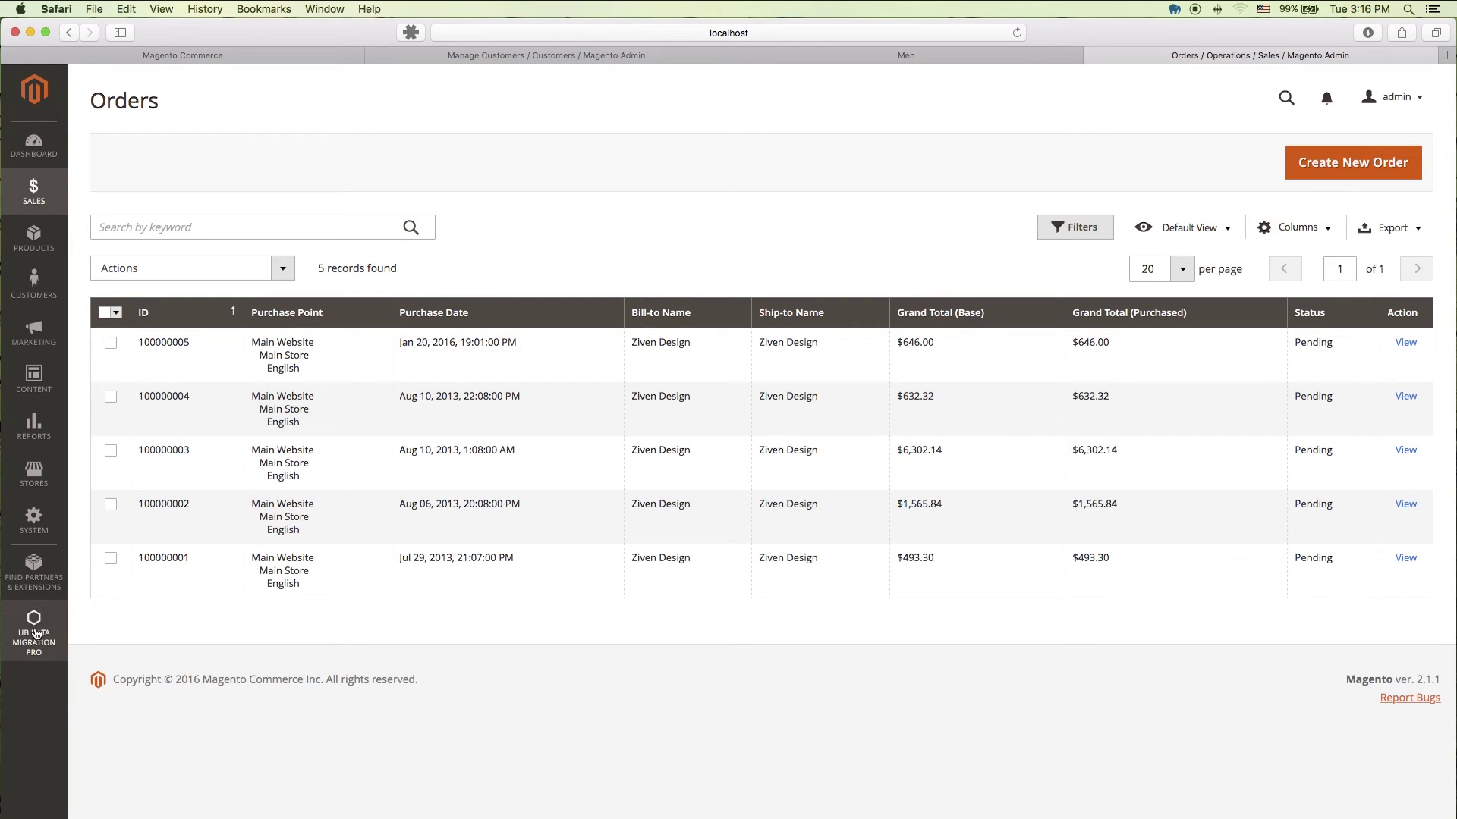
{"action": "left_click", "coordinate": [35, 634]}
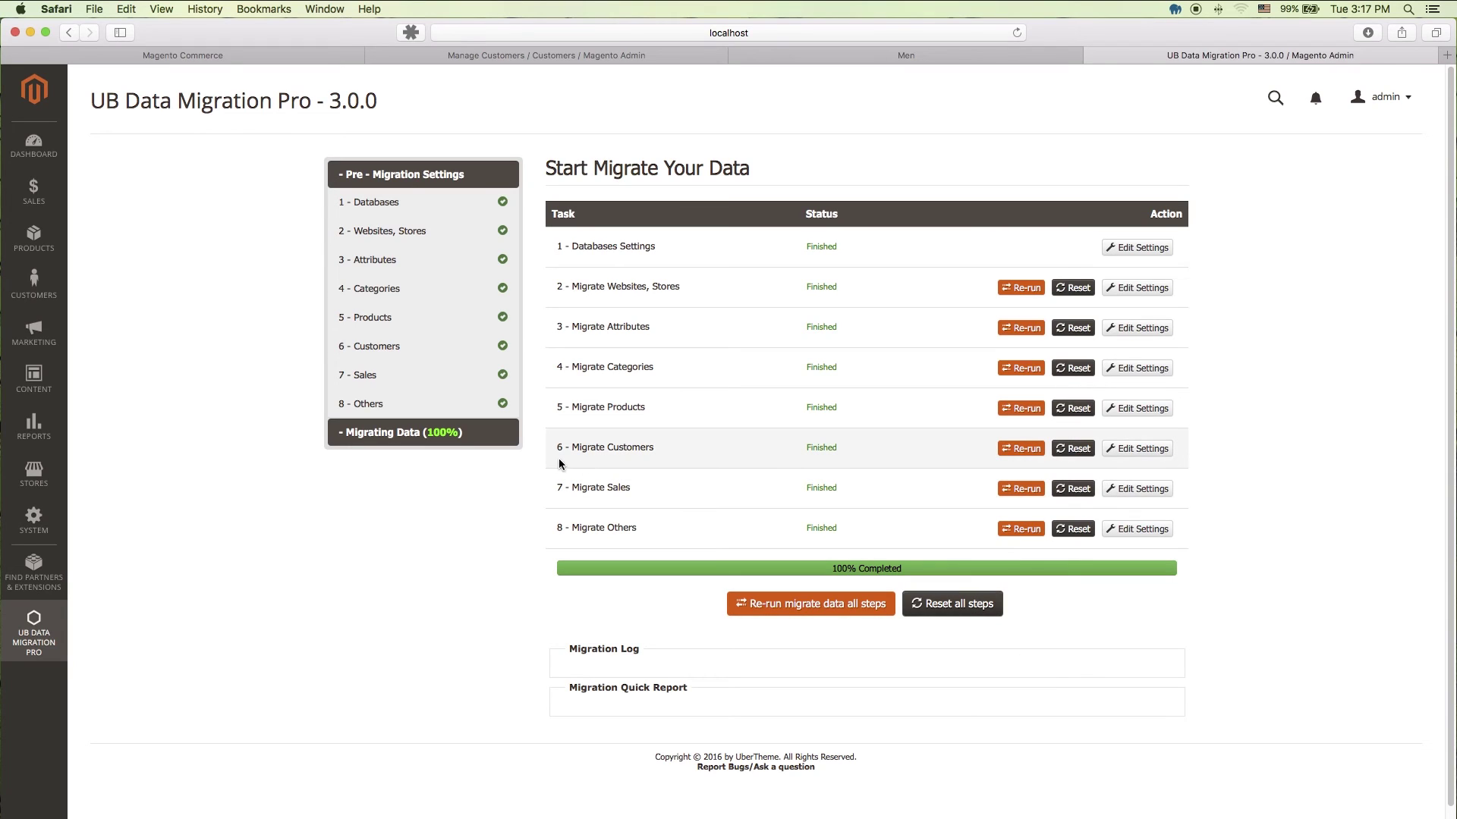
Step: Re-run step 6, Migrate Customers, until it finishes at 100%
{"action": "left_click_drag", "start_coordinate": [557, 448], "coordinate": [859, 452]}
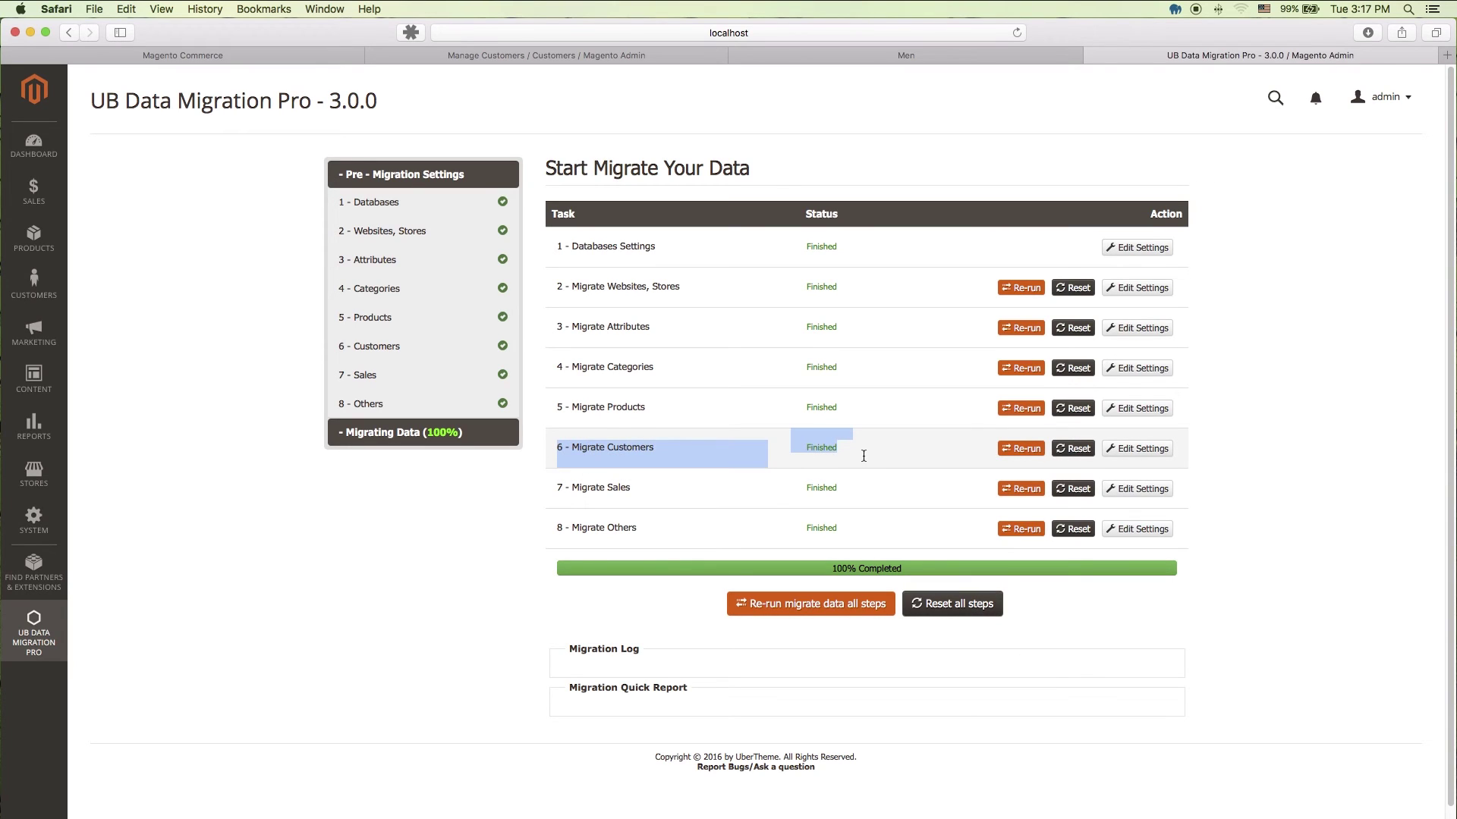
{"action": "left_click", "coordinate": [877, 463]}
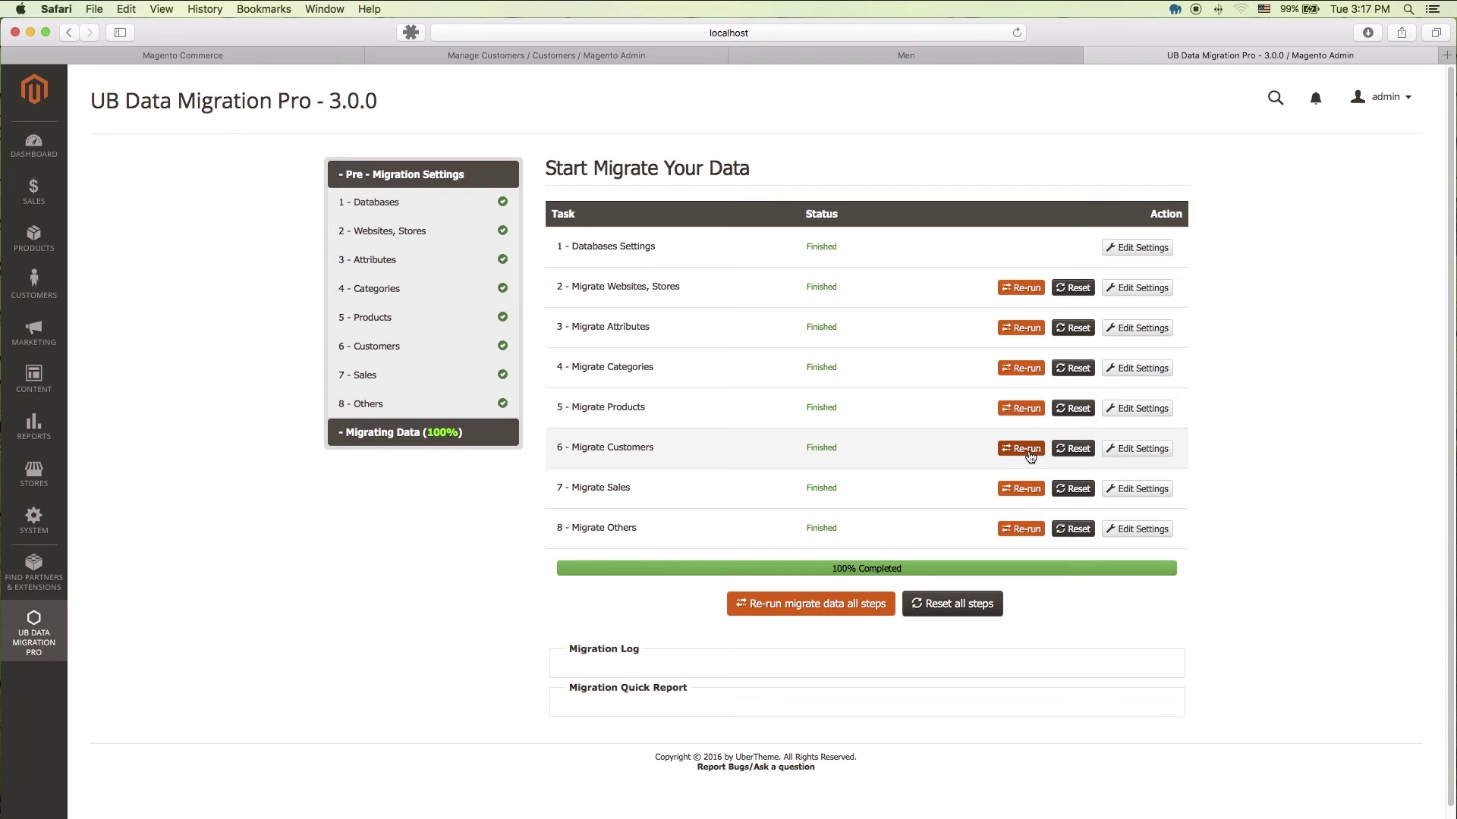
{"action": "left_click", "coordinate": [1083, 451]}
{"action": "left_click", "coordinate": [1025, 450]}
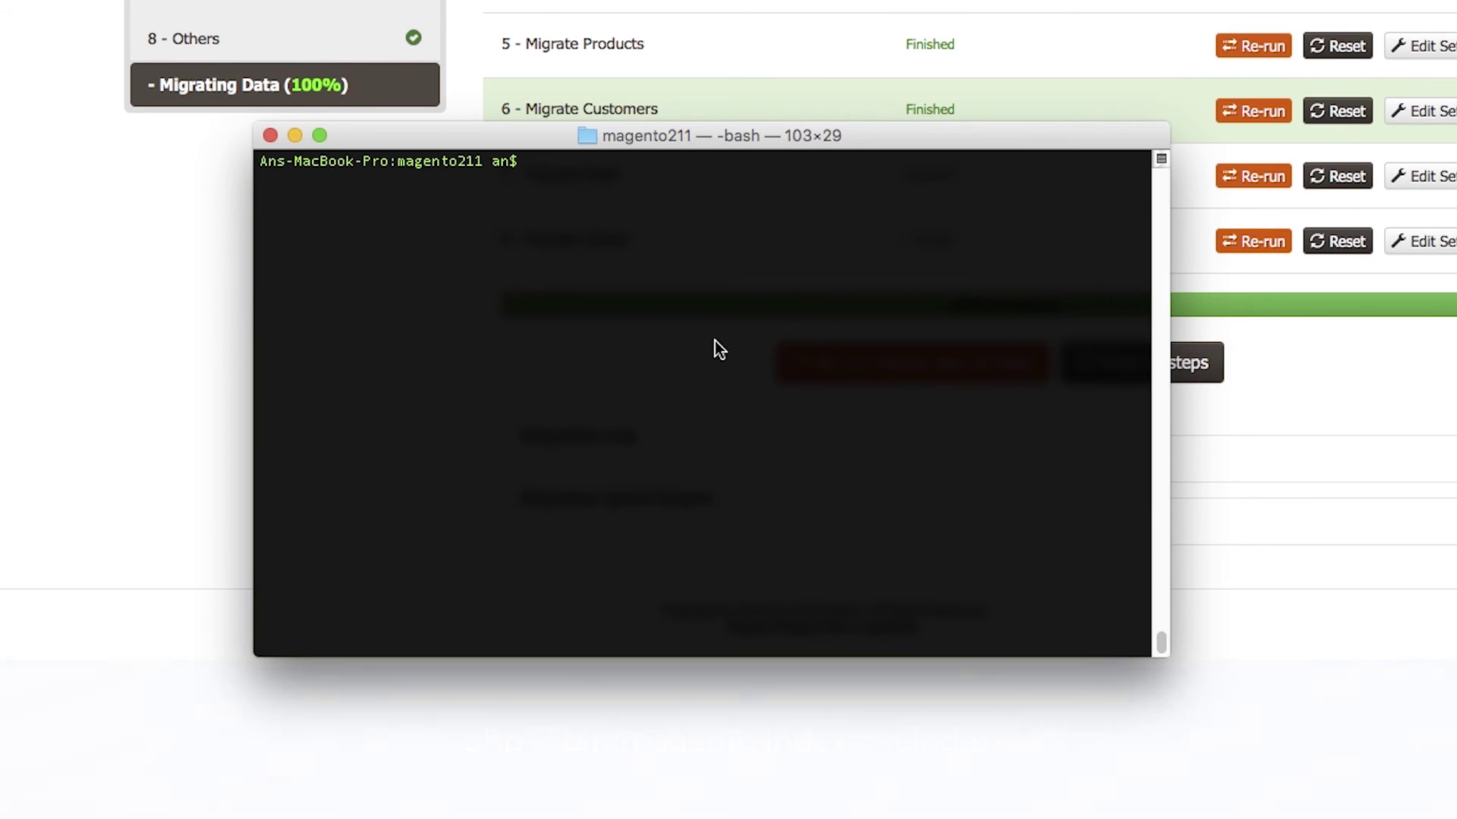
Step: Run php -f bin/magento indexer:reindex, then php -f bin/magento cache:clean, and return to Safari
{"action": "type", "text": "php "}
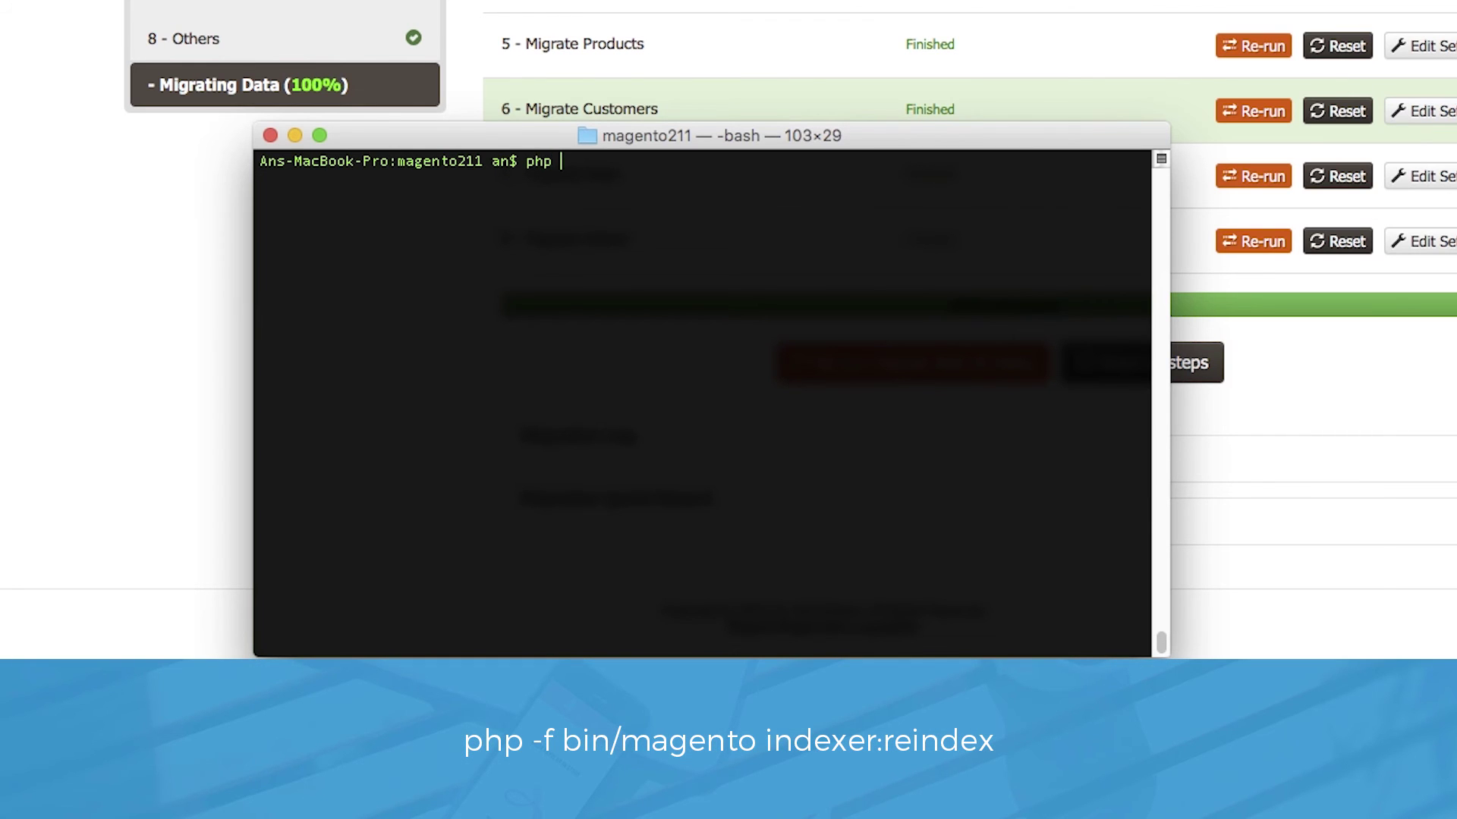
{"action": "type", "text": "-f bin/magento indexer:"}
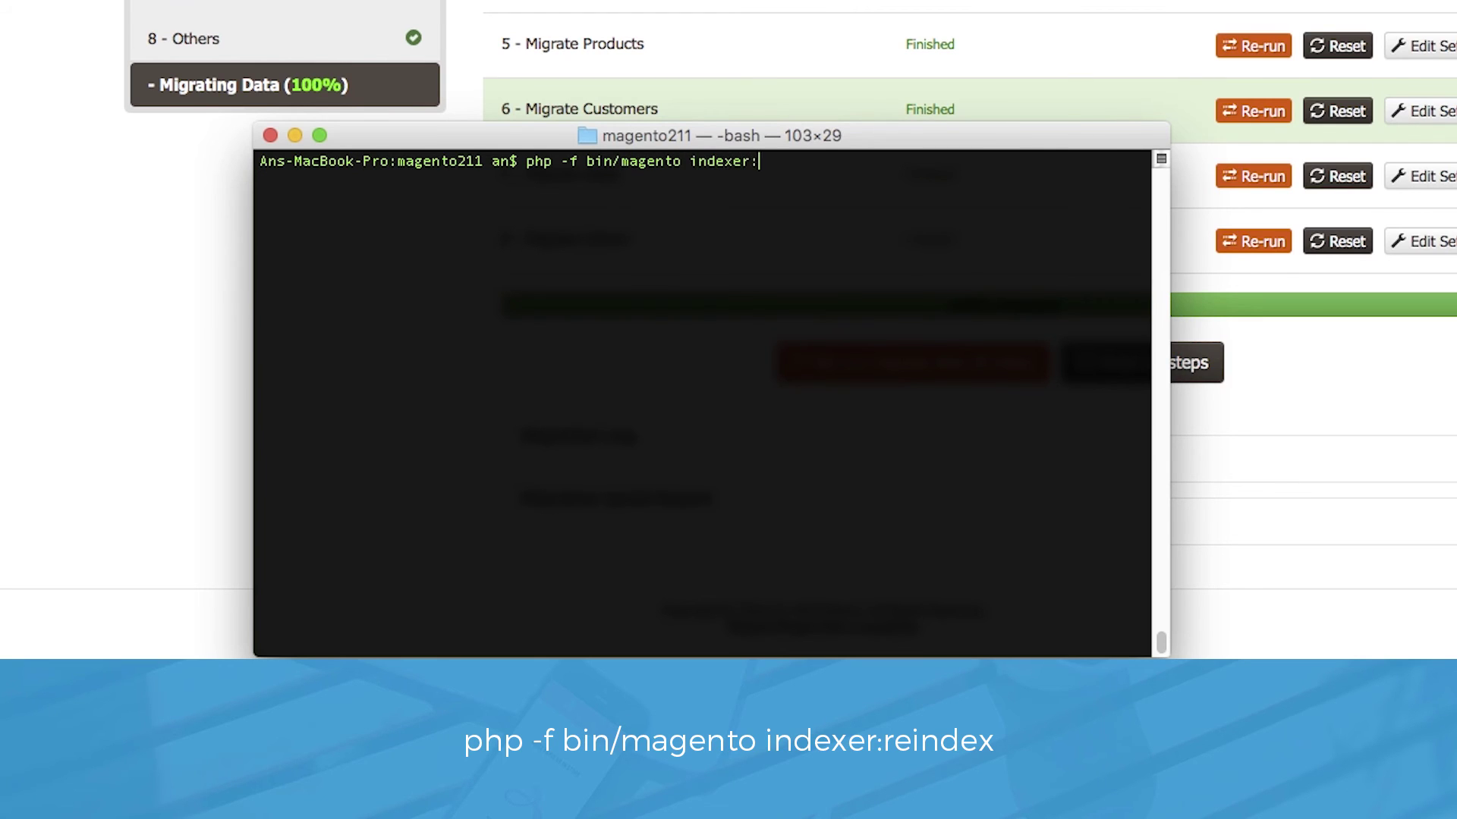
{"action": "type", "text": "reinde"}
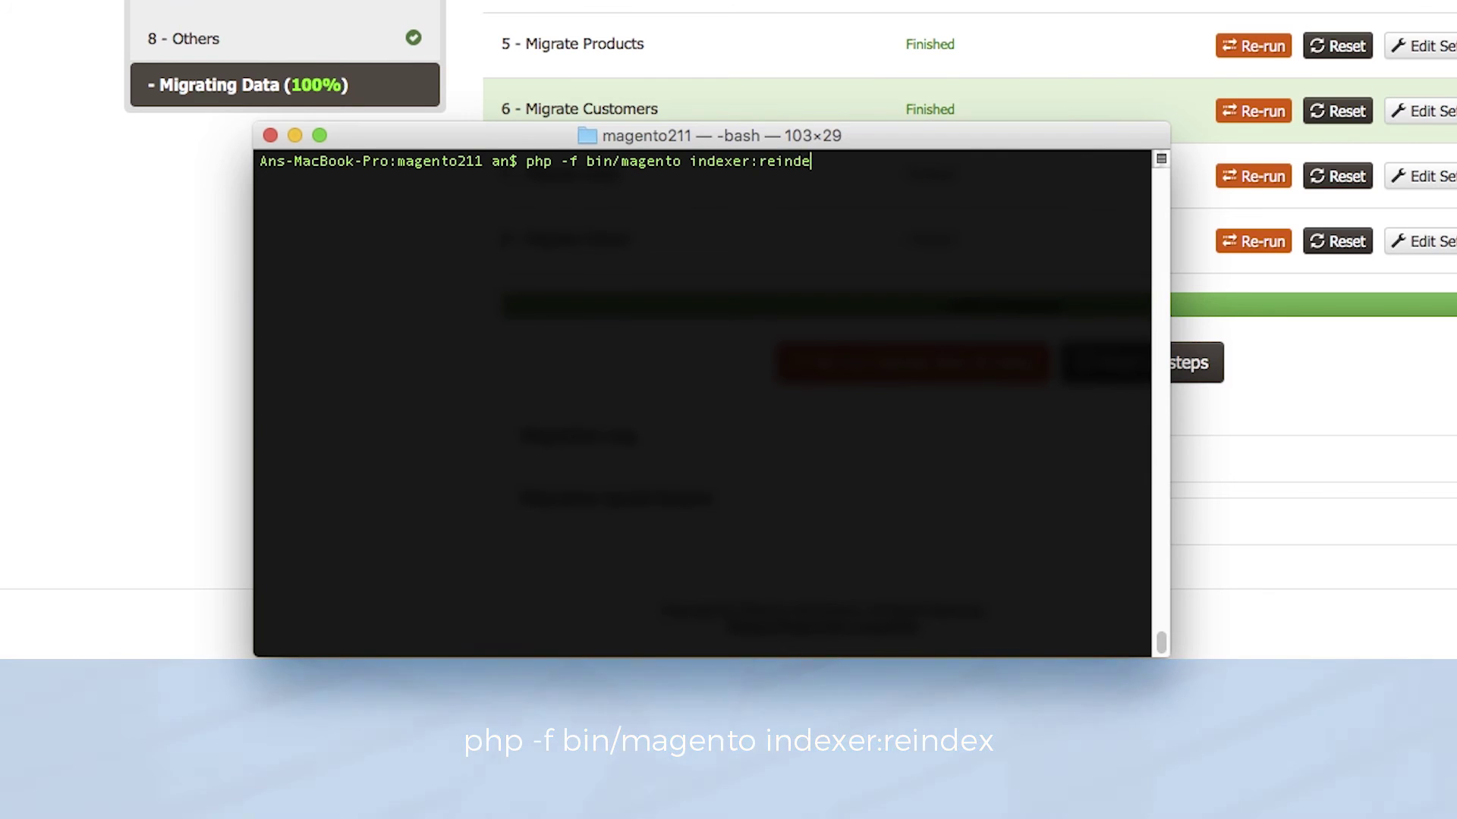
{"action": "type", "text": "x"}
{"action": "key", "text": "Return"}
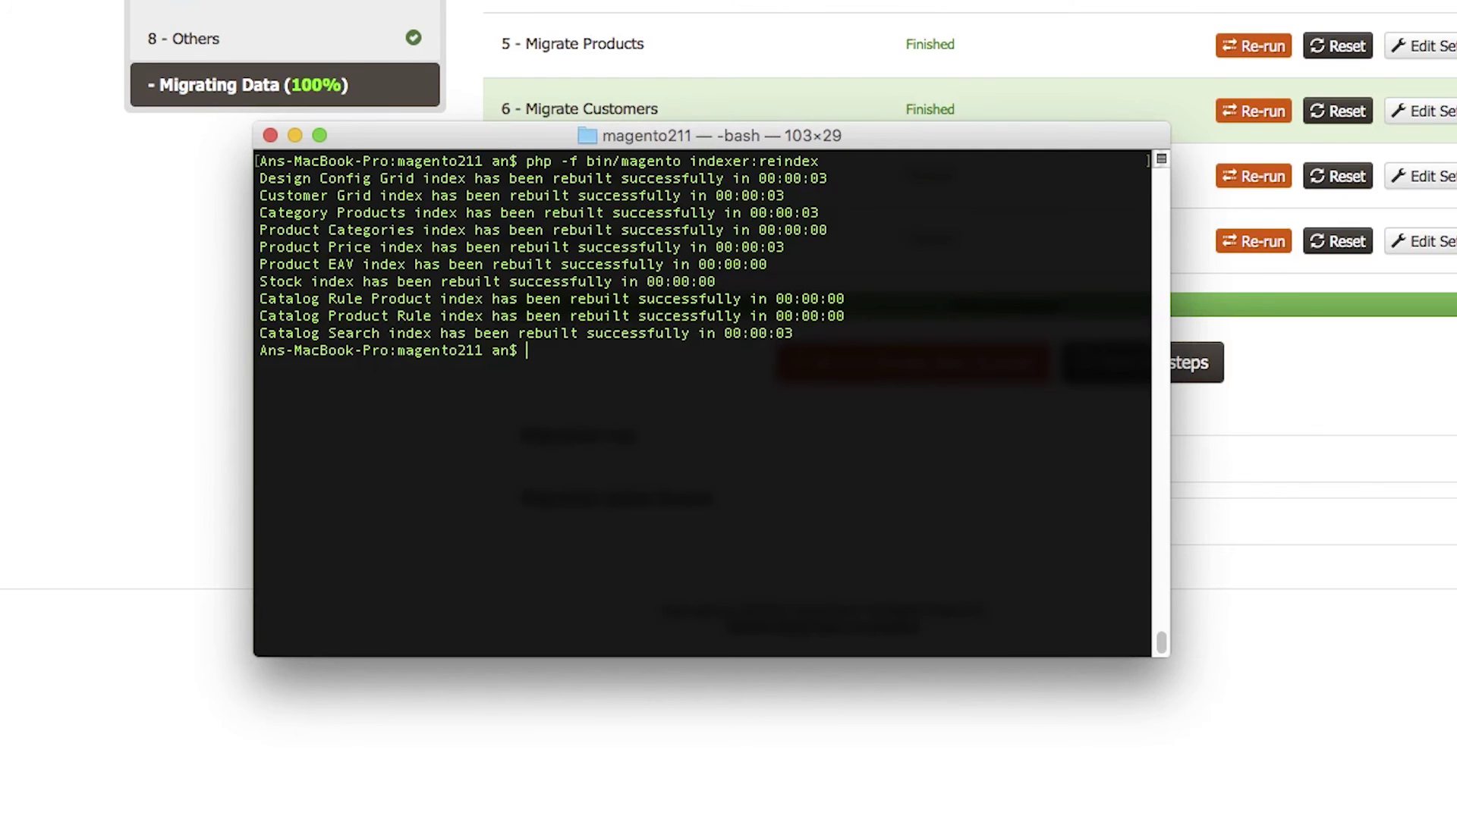
{"action": "type", "text": "php "}
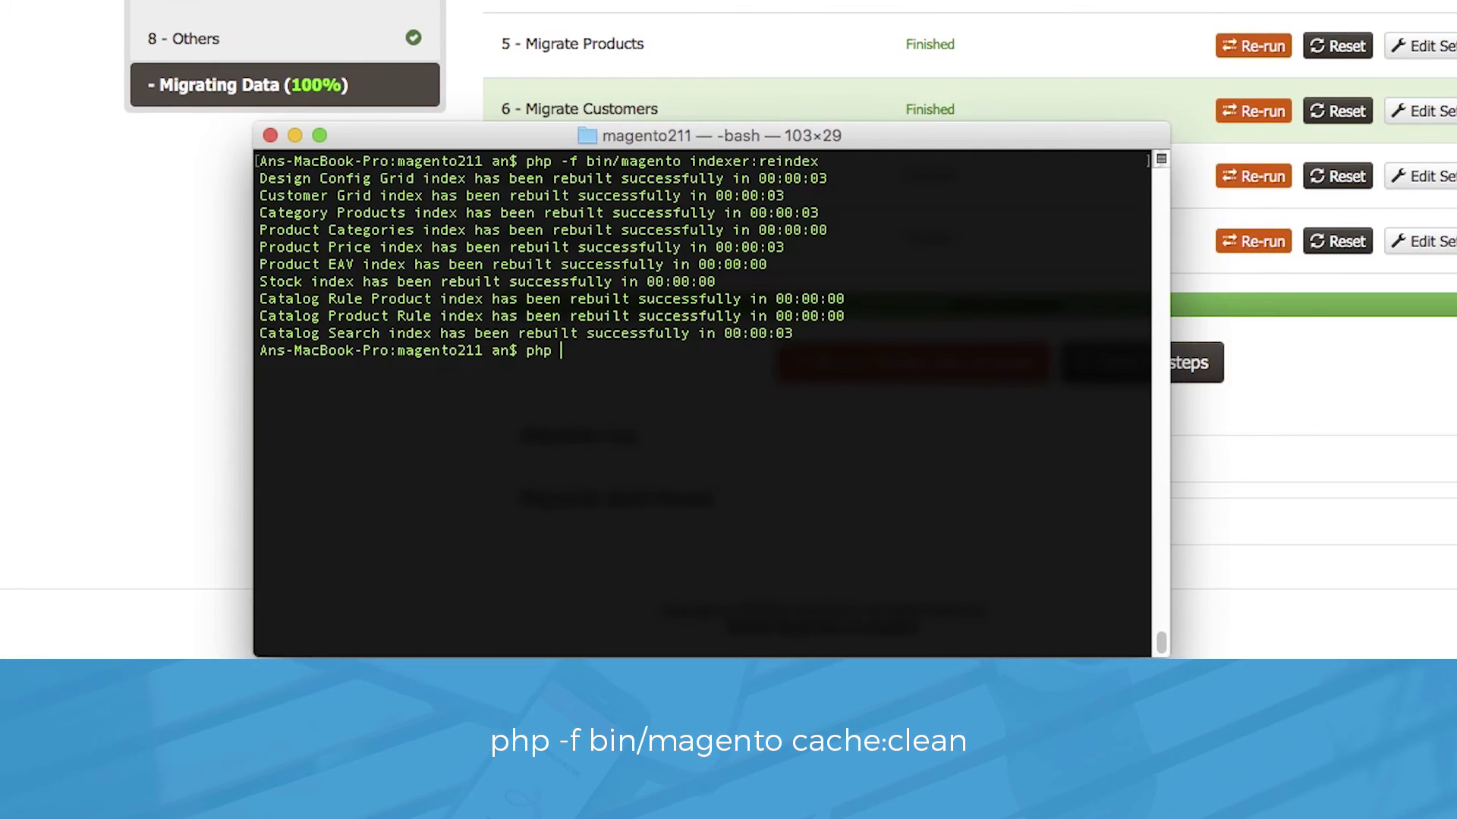
{"action": "type", "text": "-f bin/magento cache:"}
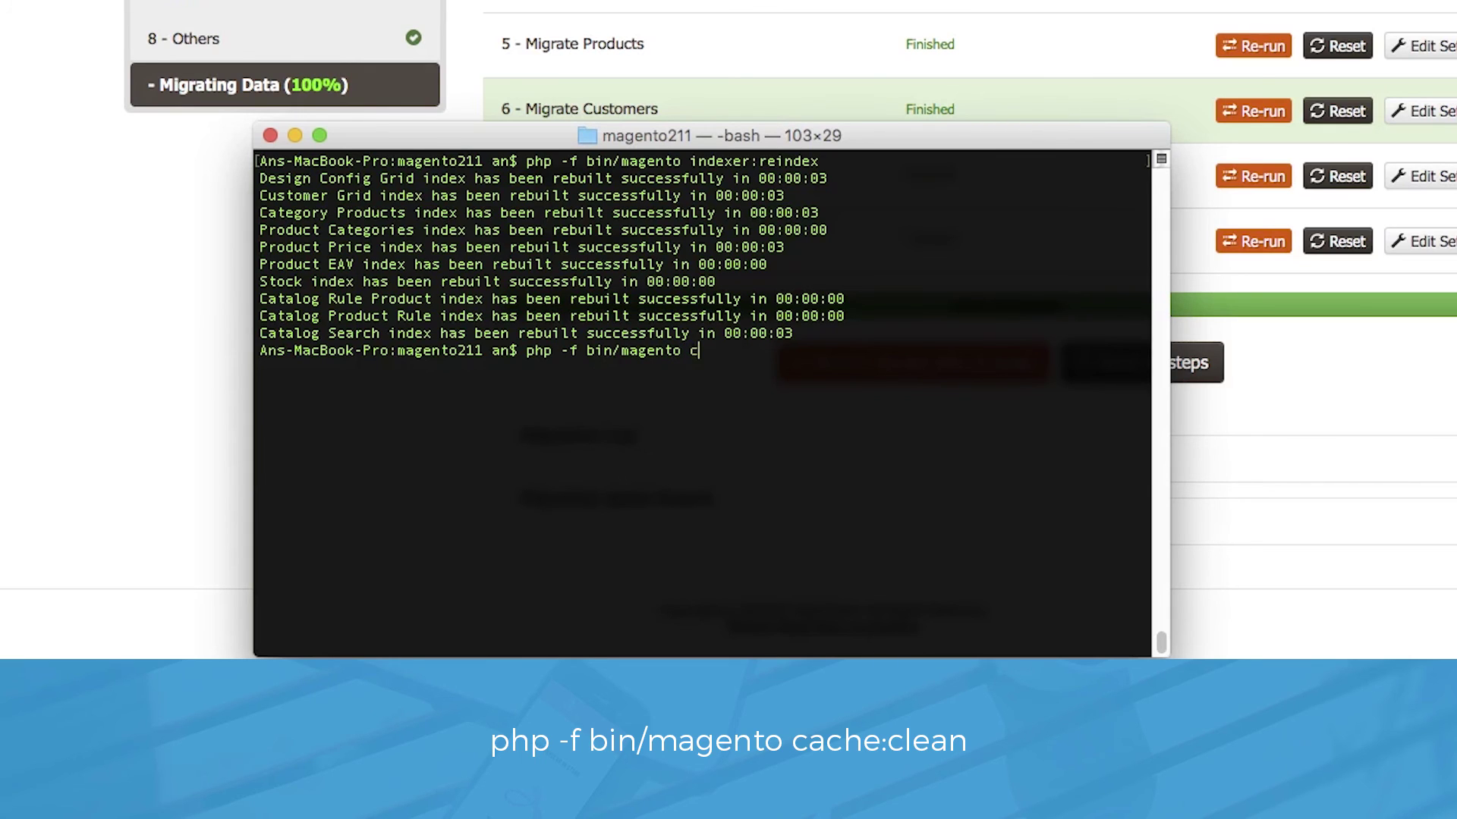
{"action": "type", "text": "clean"}
{"action": "key", "text": "Return"}
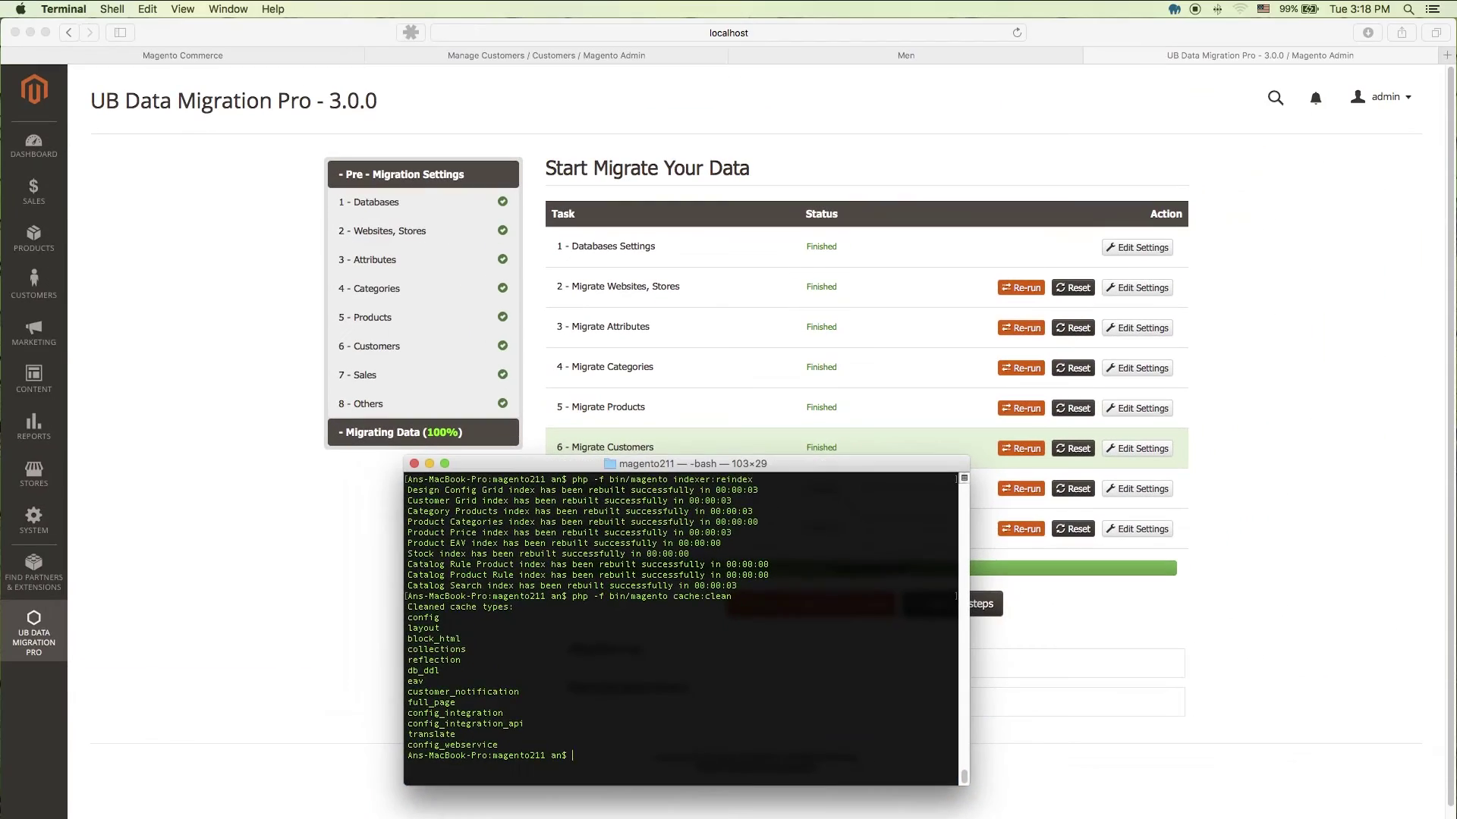
{"action": "left_click", "coordinate": [1299, 540]}
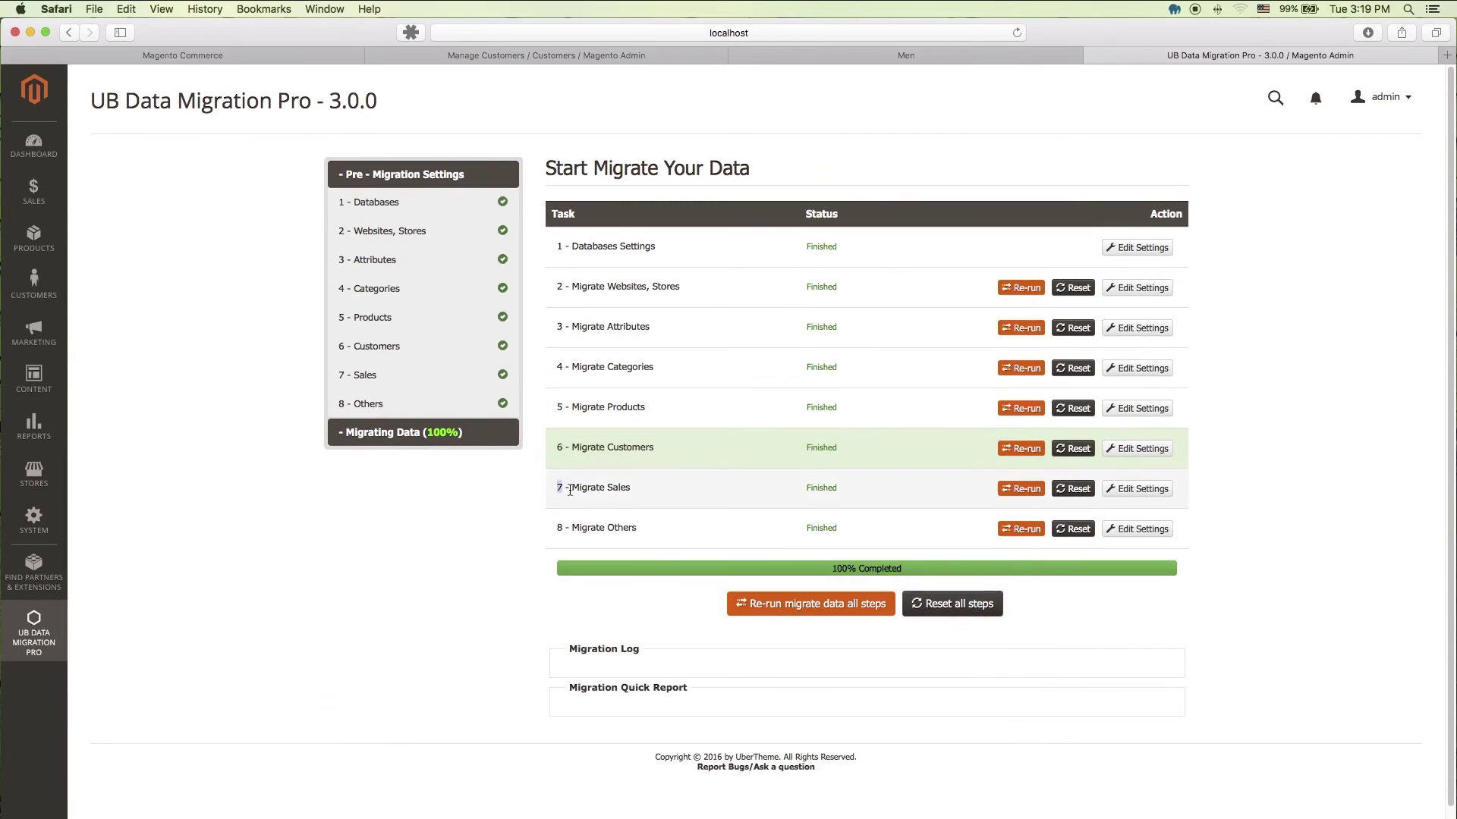
Step: Re-run step 7, Migrate Sales, in UB Data Migration Pro
{"action": "left_click_drag", "start_coordinate": [557, 488], "coordinate": [659, 494]}
{"action": "left_click", "coordinate": [913, 490]}
{"action": "left_click", "coordinate": [1024, 489]}
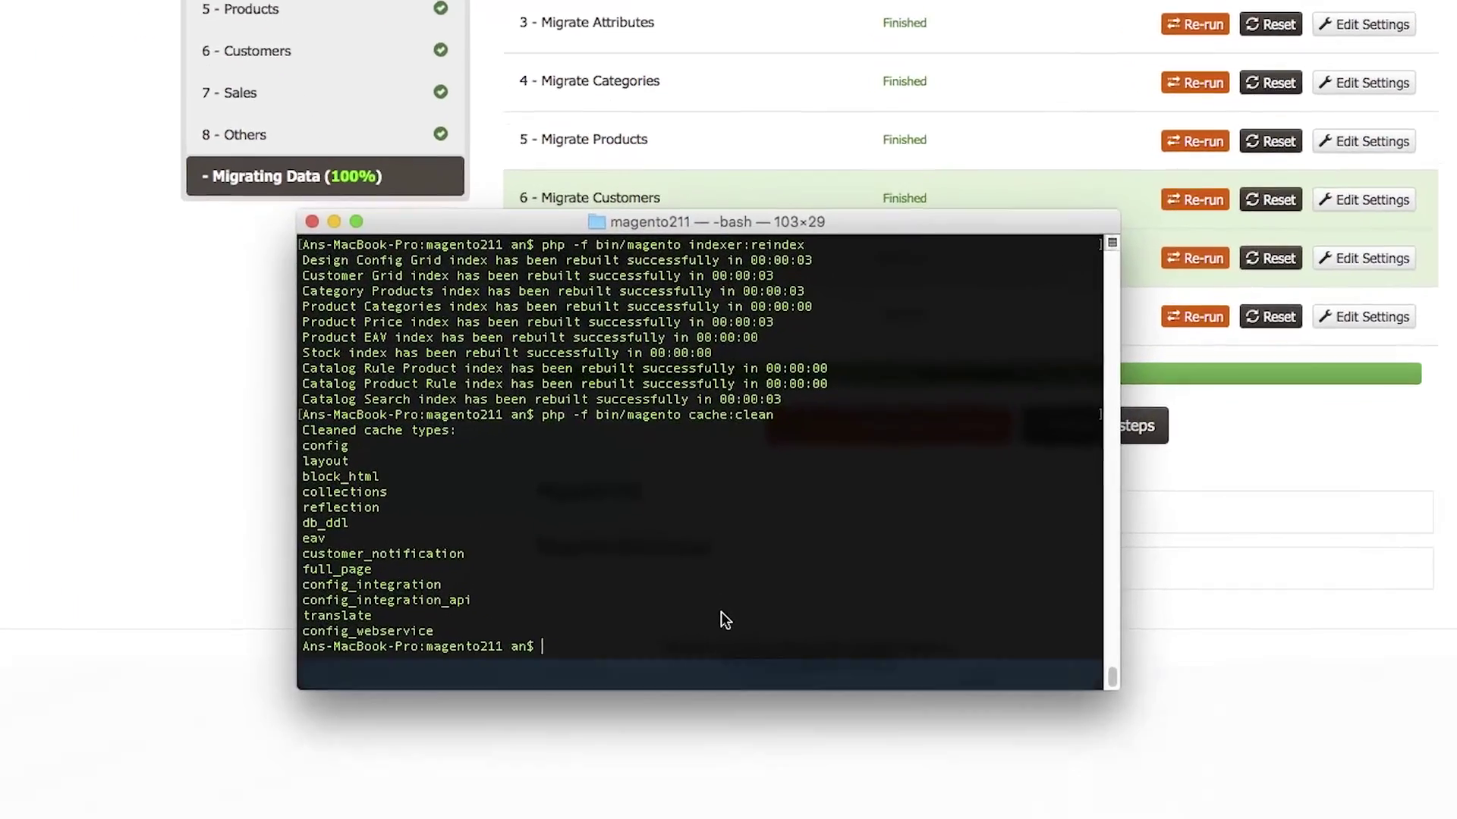
Step: Run php -f bin/magento cache:clean again in Terminal and return to Safari
{"action": "type", "text": "php -f "}
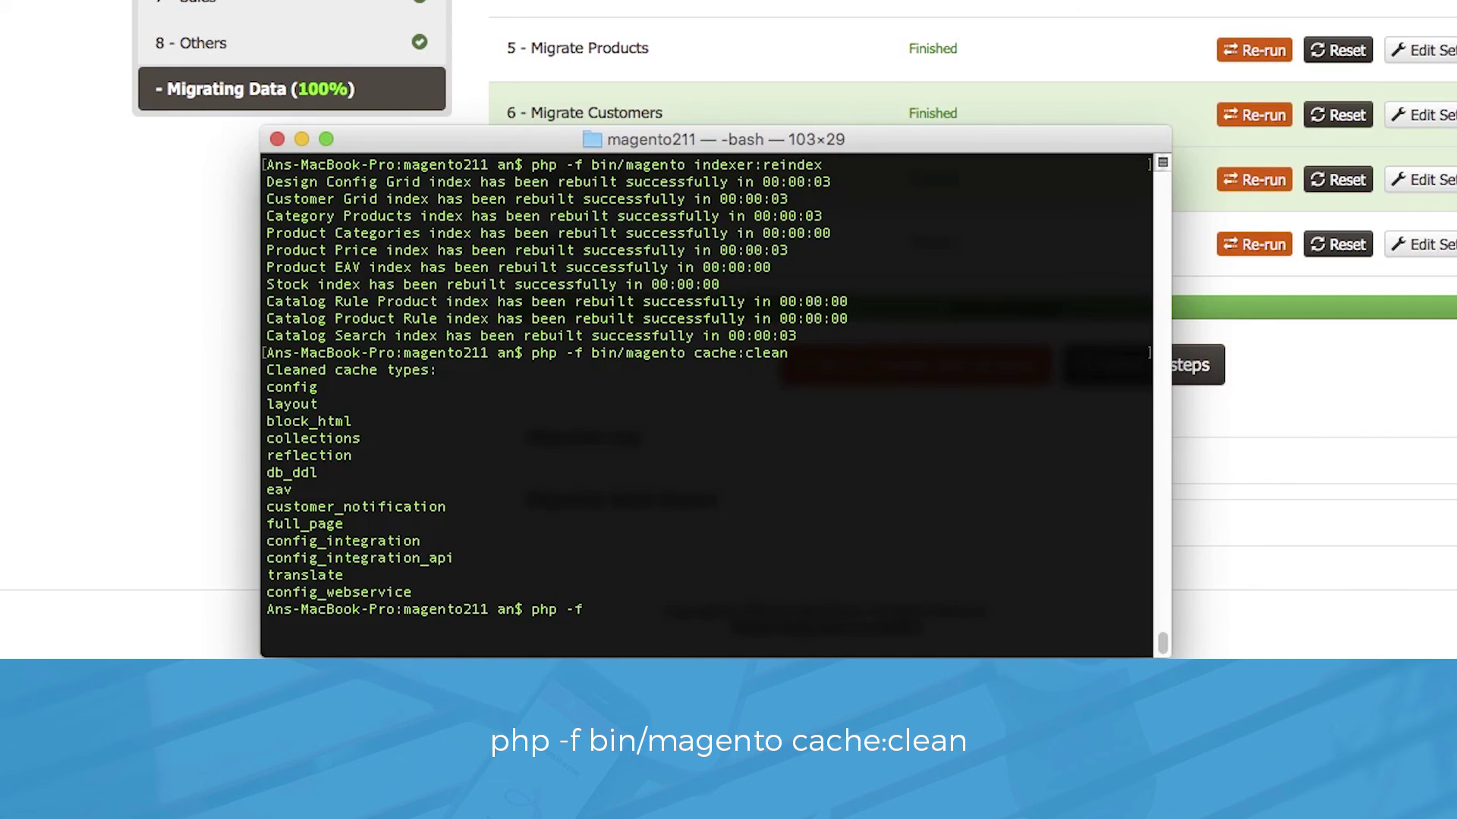
{"action": "type", "text": "bin/magento cache:cle"}
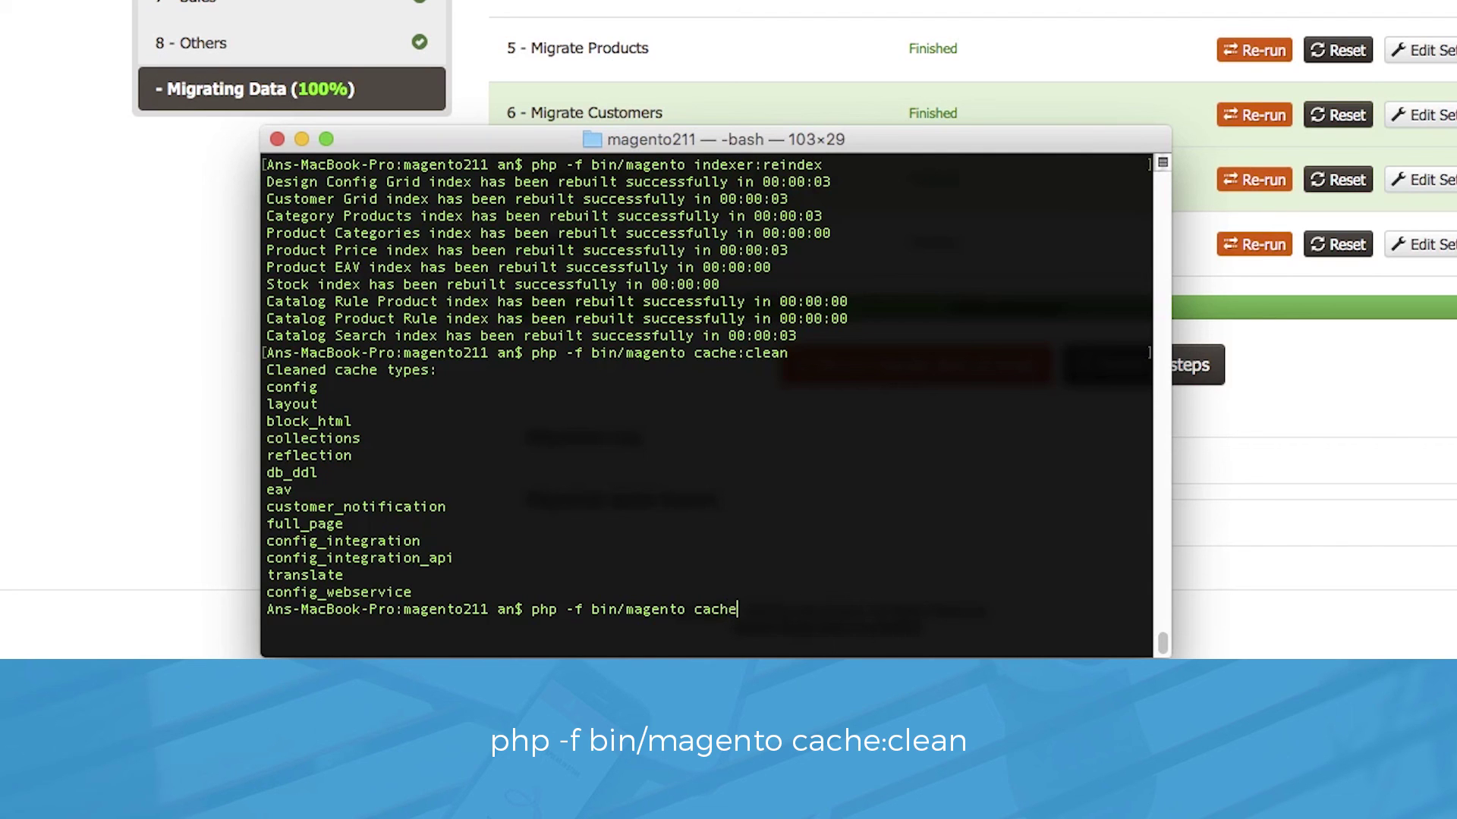
{"action": "type", "text": "an"}
{"action": "key", "text": "Return"}
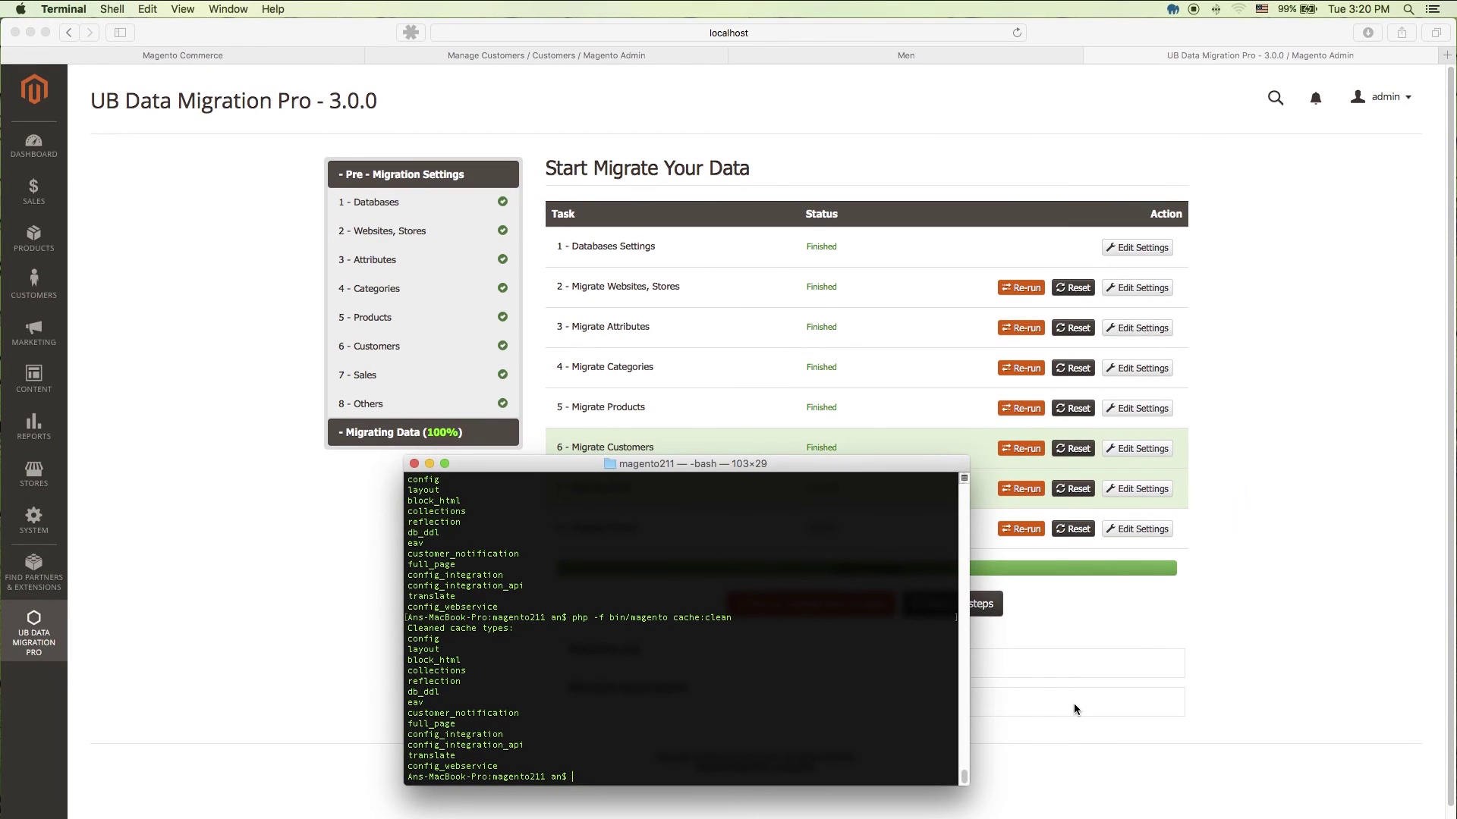
{"action": "left_click", "coordinate": [1074, 704]}
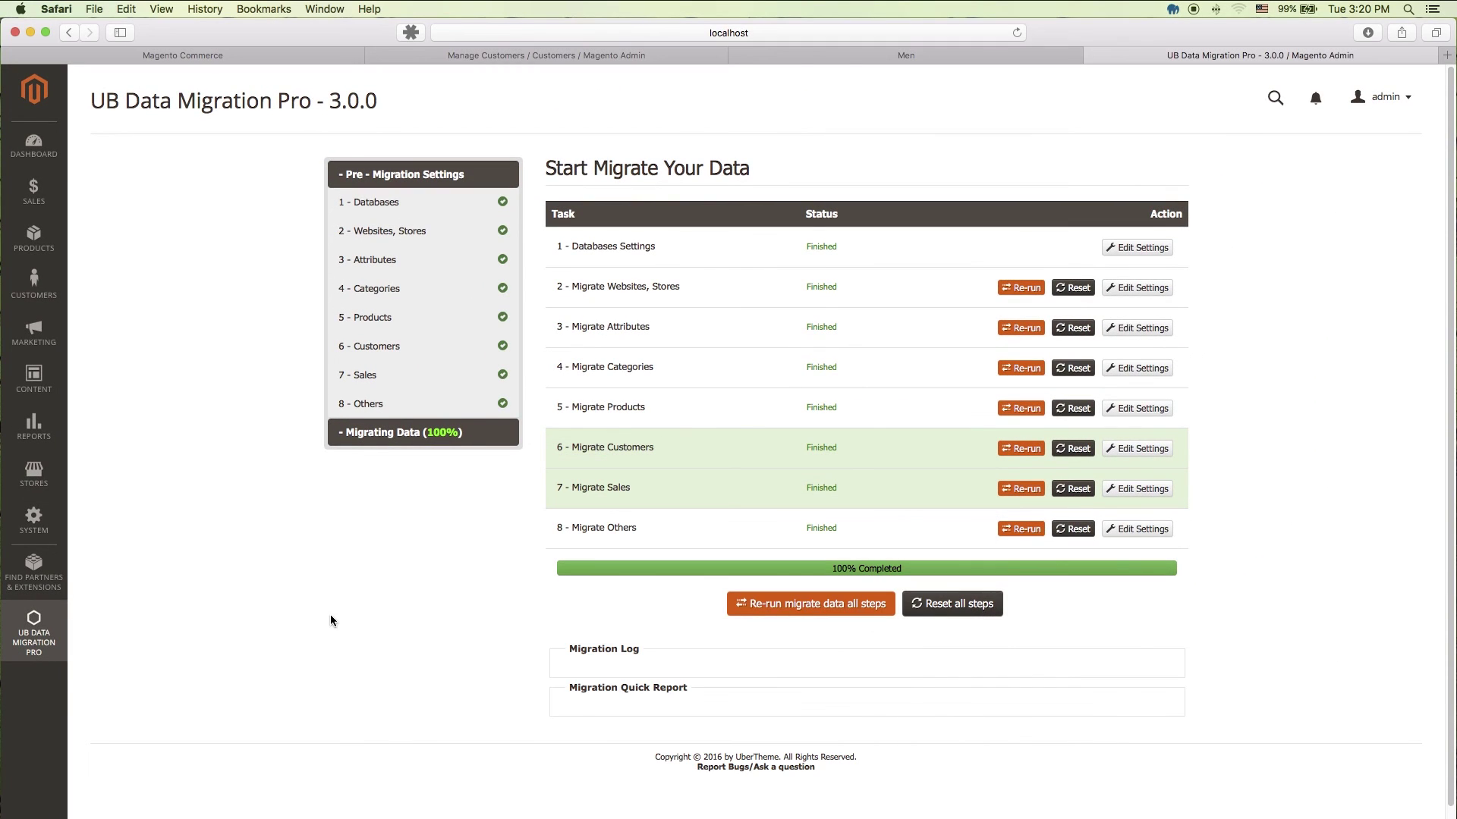
{"action": "left_click", "coordinate": [33, 199]}
Step: Open Sales > Orders, review the seven orders, and select the new $874.00 order's billing address
{"action": "left_click", "coordinate": [107, 190]}
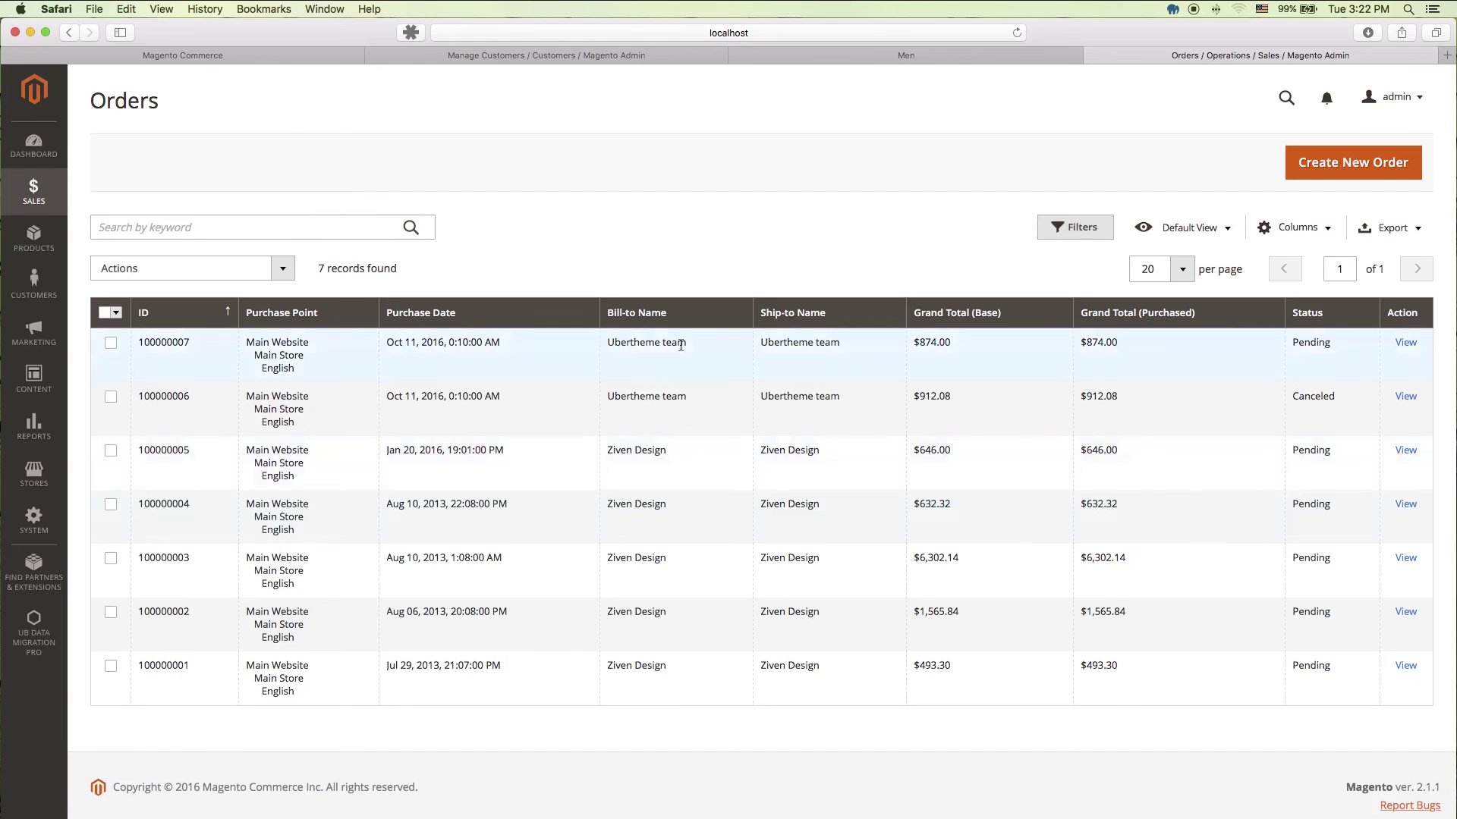
{"action": "left_click_drag", "start_coordinate": [854, 343], "coordinate": [597, 343]}
{"action": "left_click_drag", "start_coordinate": [1122, 343], "coordinate": [833, 364]}
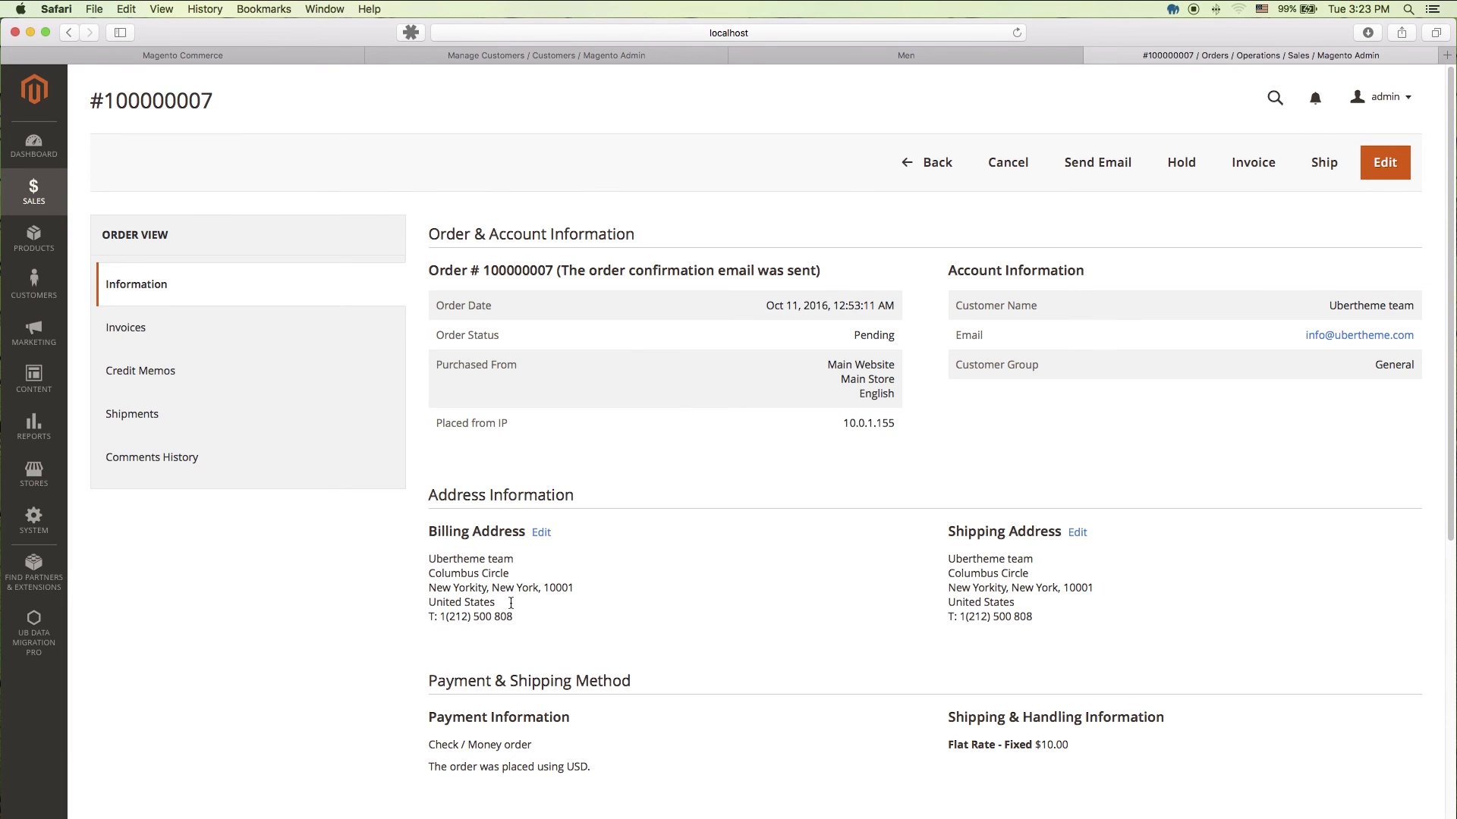
{"action": "triple_click", "coordinate": [527, 616]}
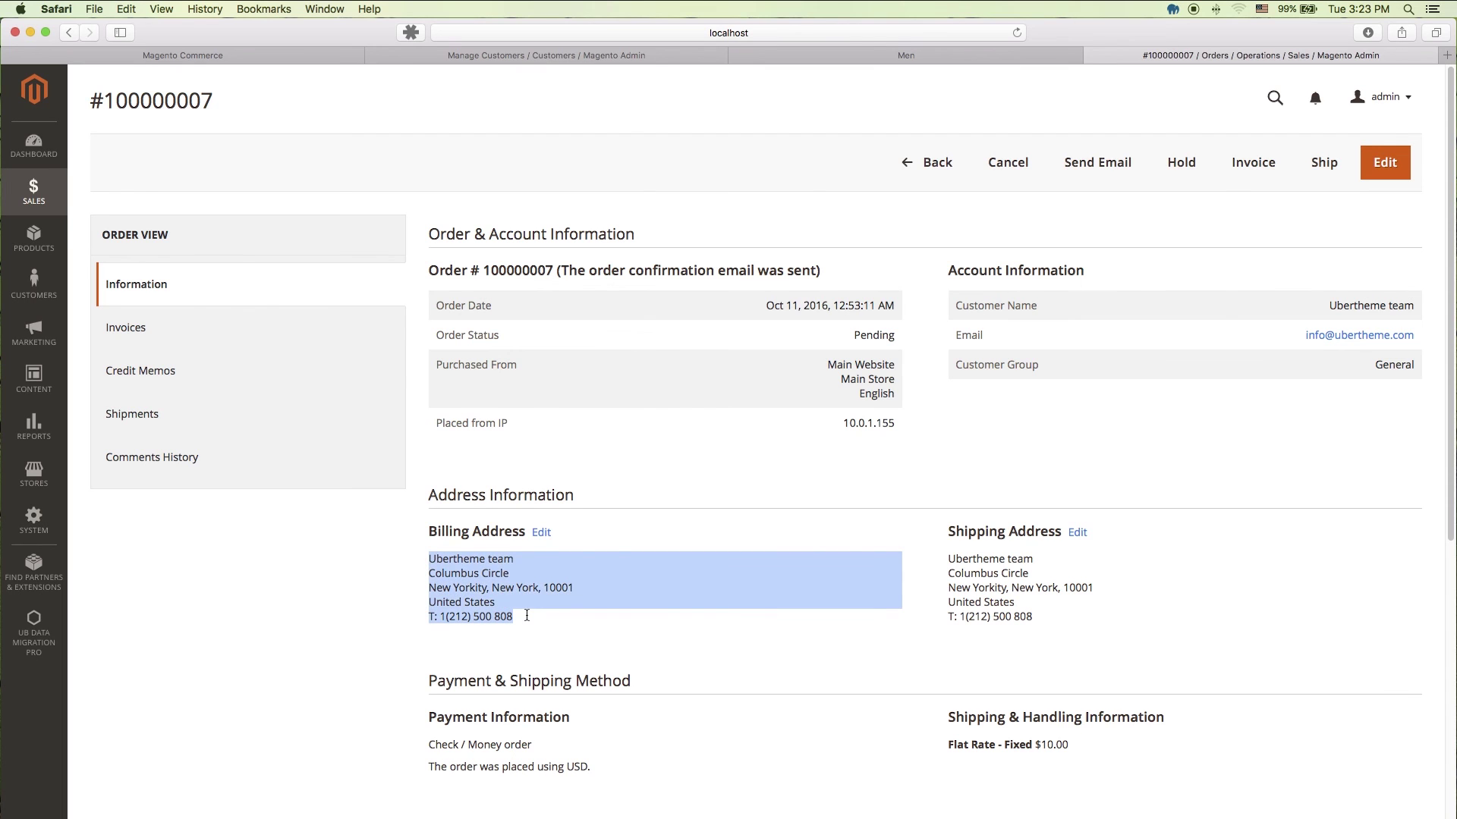